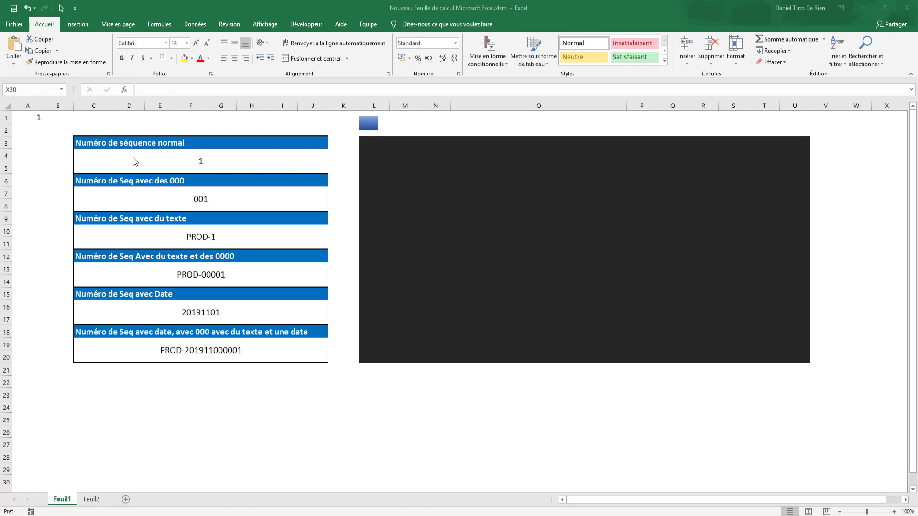
Enter =A1 in the dark display block L3 so it shows the counter value 1.
{"action": "left_click", "coordinate": [37, 116]}
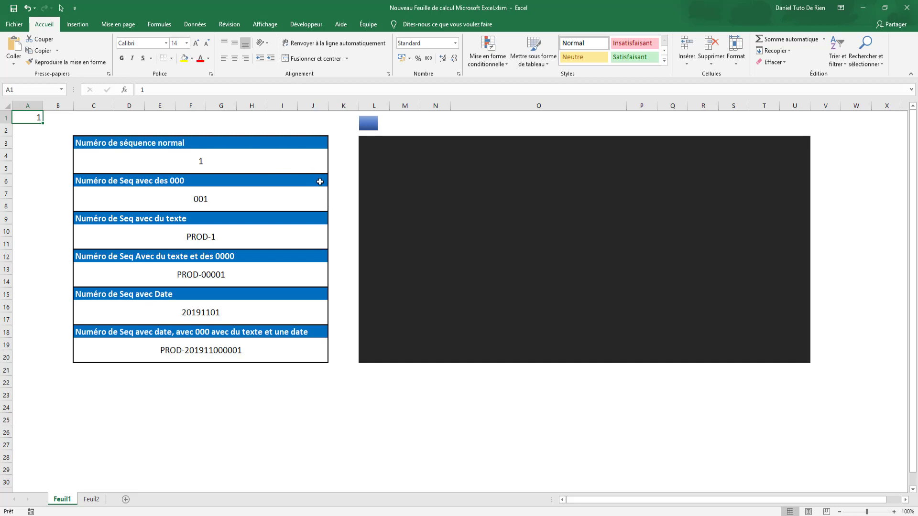
{"action": "left_click", "coordinate": [218, 152]}
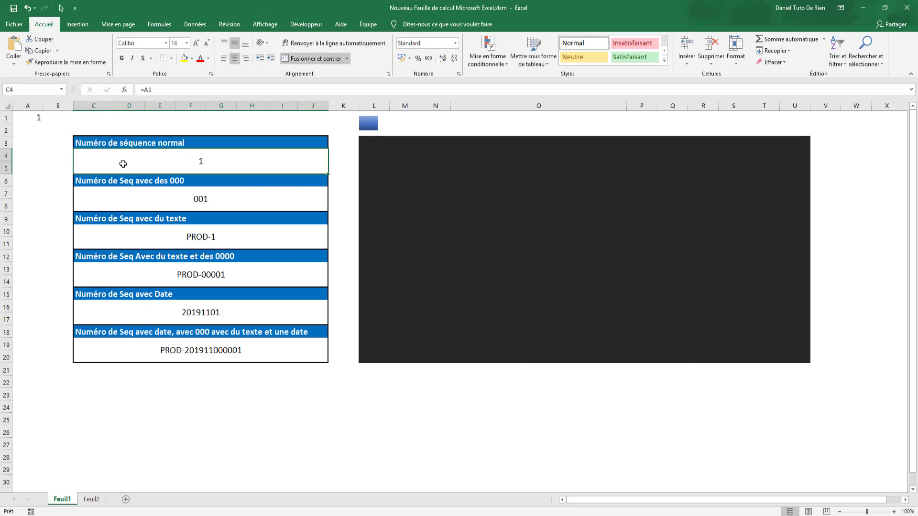
{"action": "left_click", "coordinate": [539, 267]}
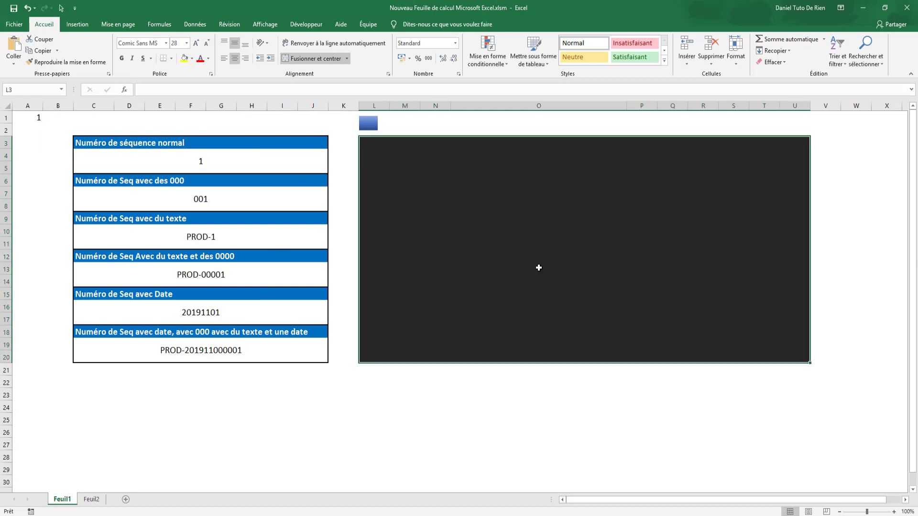
{"action": "type", "text": "="}
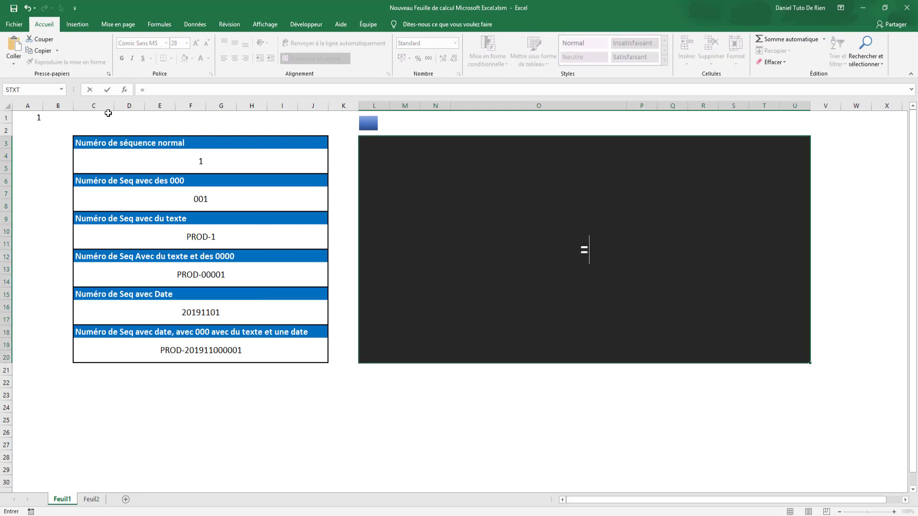
{"action": "left_click", "coordinate": [37, 117]}
{"action": "key", "text": "Return"}
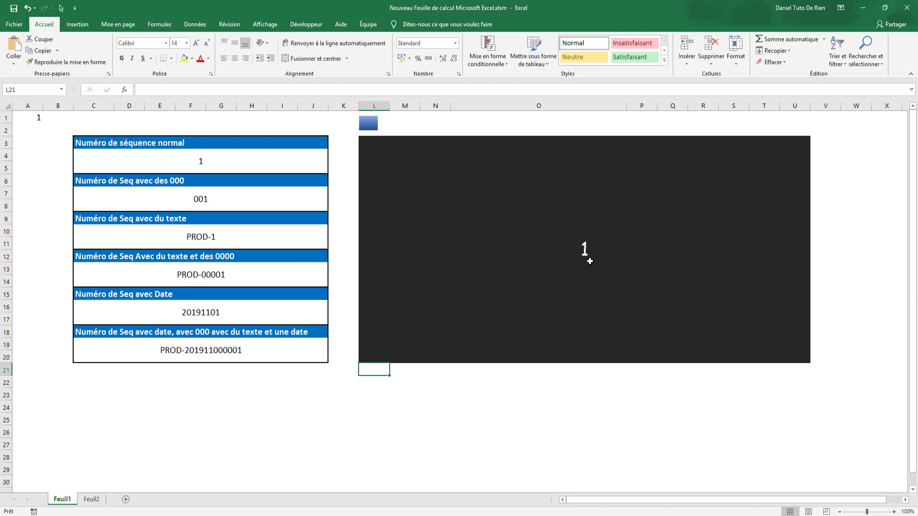
{"action": "left_click", "coordinate": [591, 258]}
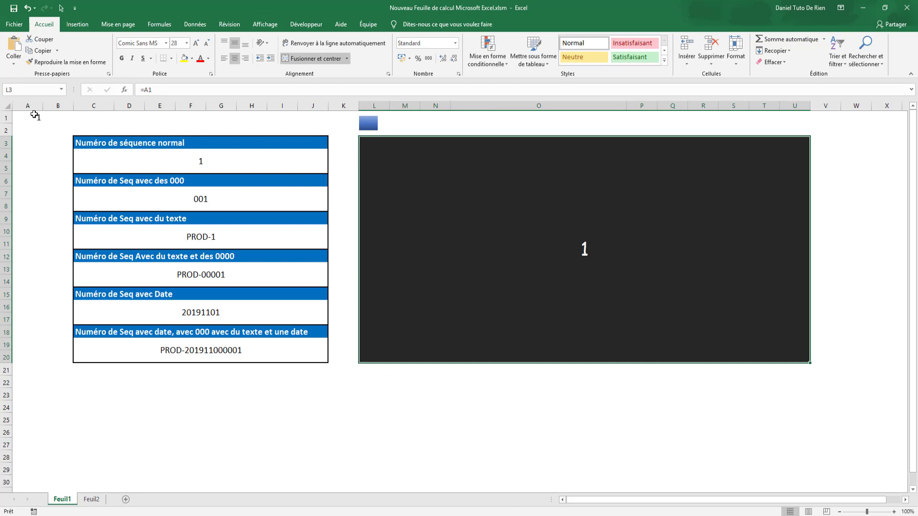
{"action": "right_click", "coordinate": [617, 249]}
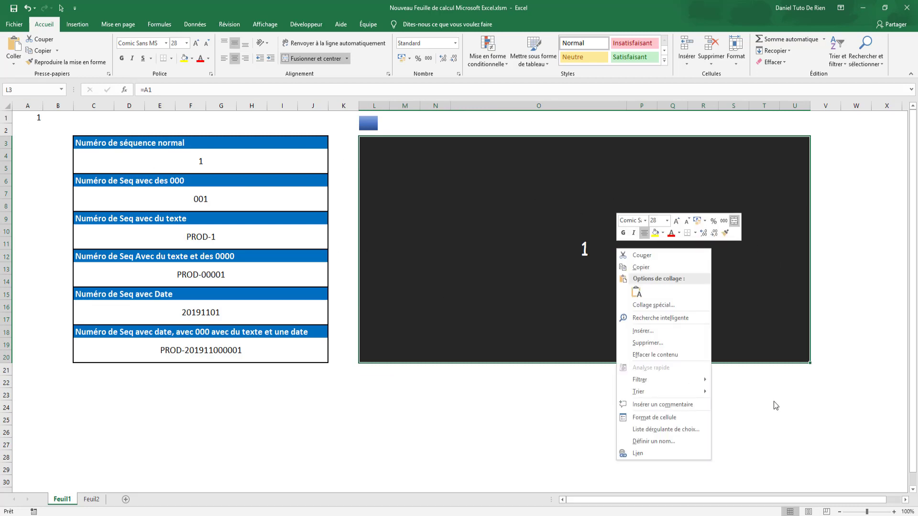
{"action": "left_click", "coordinate": [643, 420]}
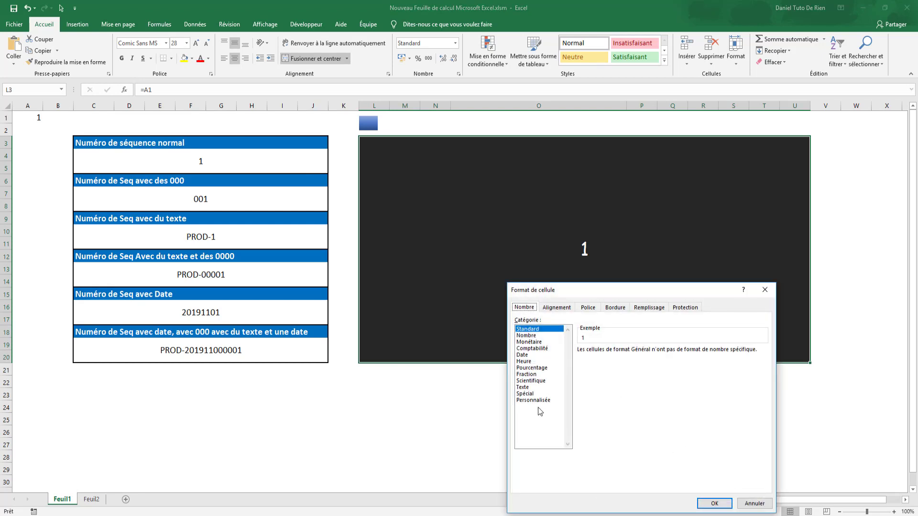
{"action": "left_click", "coordinate": [541, 401]}
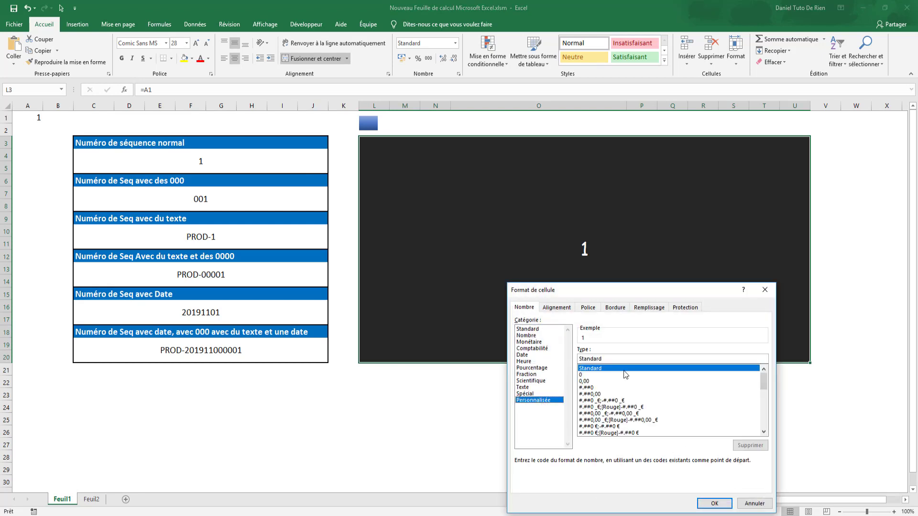
{"action": "double_click", "coordinate": [600, 359]}
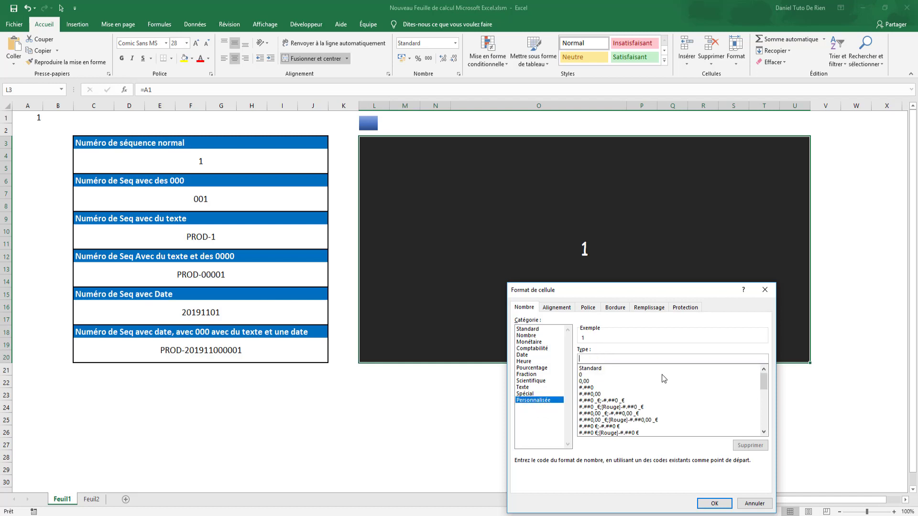
{"action": "type", "text": "000"}
{"action": "left_click", "coordinate": [714, 504]}
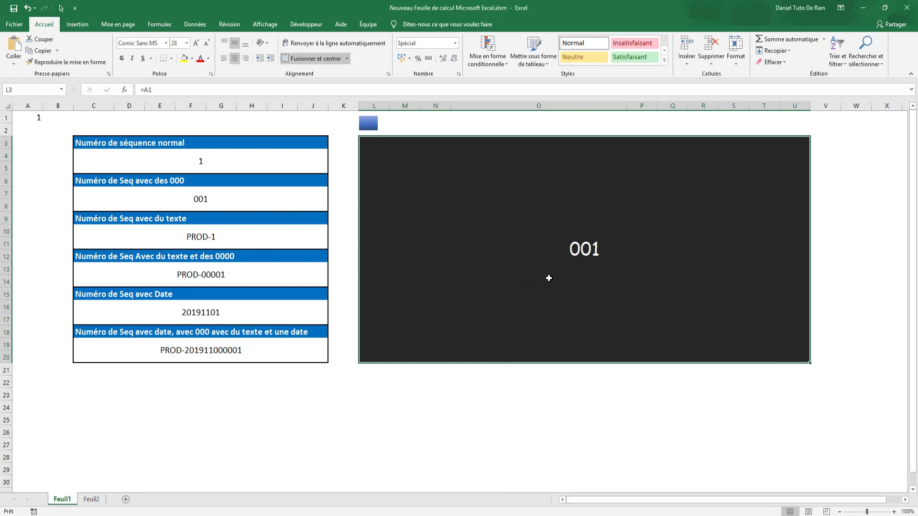
{"action": "right_click", "coordinate": [599, 259]}
{"action": "key", "text": "Escape"}
{"action": "key", "text": "ctrl+z"}
Enter =TEXTE(A1;"000") in the display block so it shows 001.
{"action": "type", "text": "="}
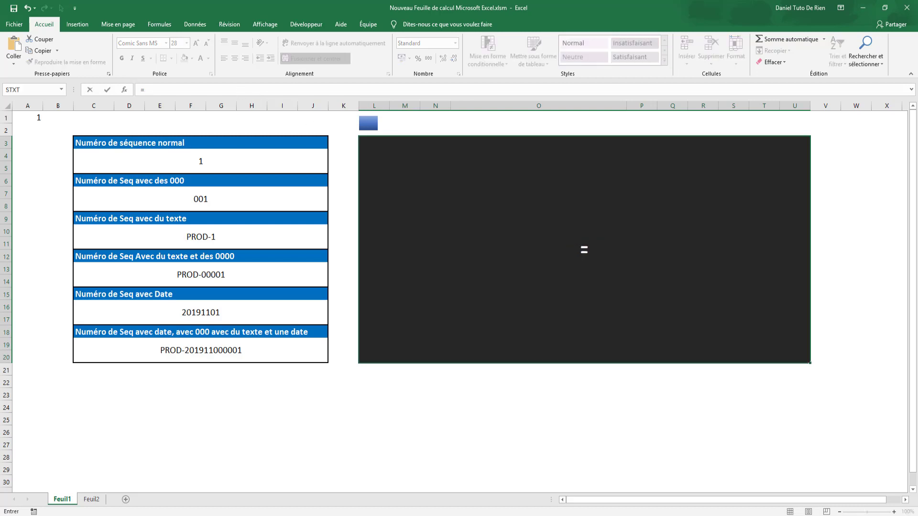
{"action": "type", "text": "text"}
{"action": "key", "text": "Tab"}
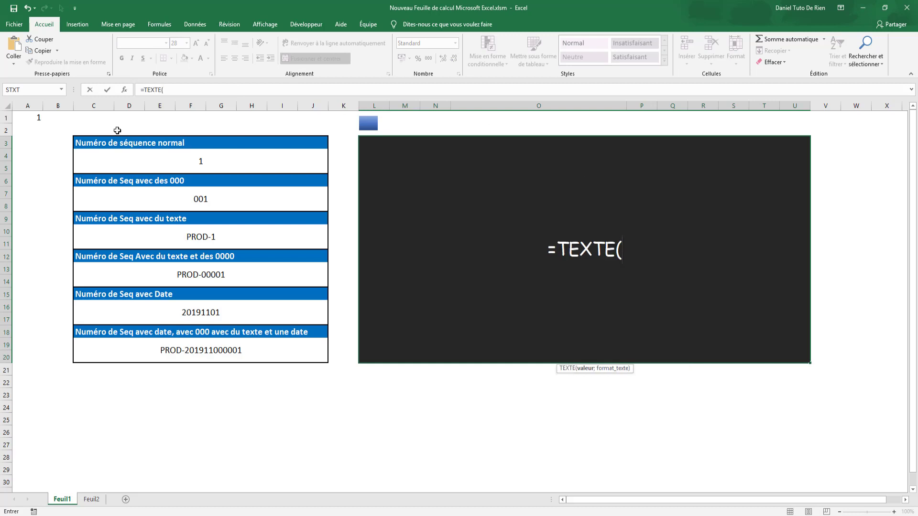
{"action": "left_click", "coordinate": [39, 117]}
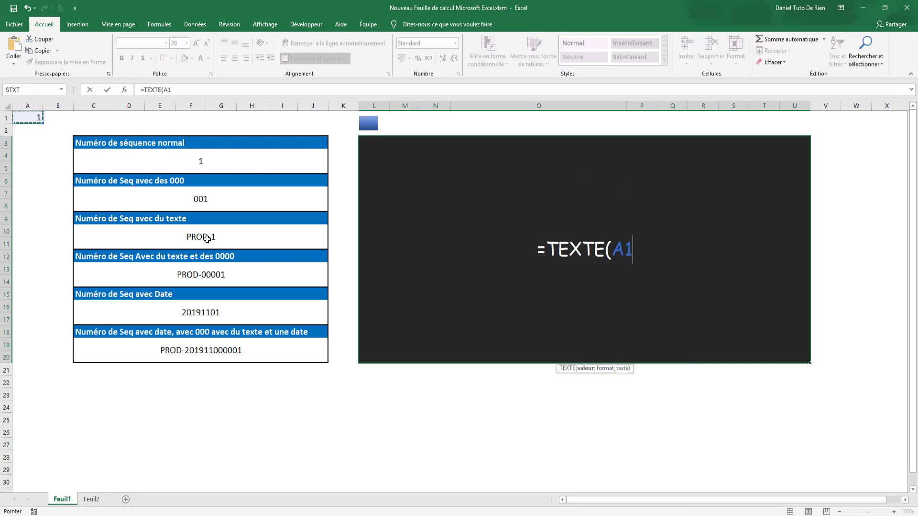
{"action": "type", "text": ";"}
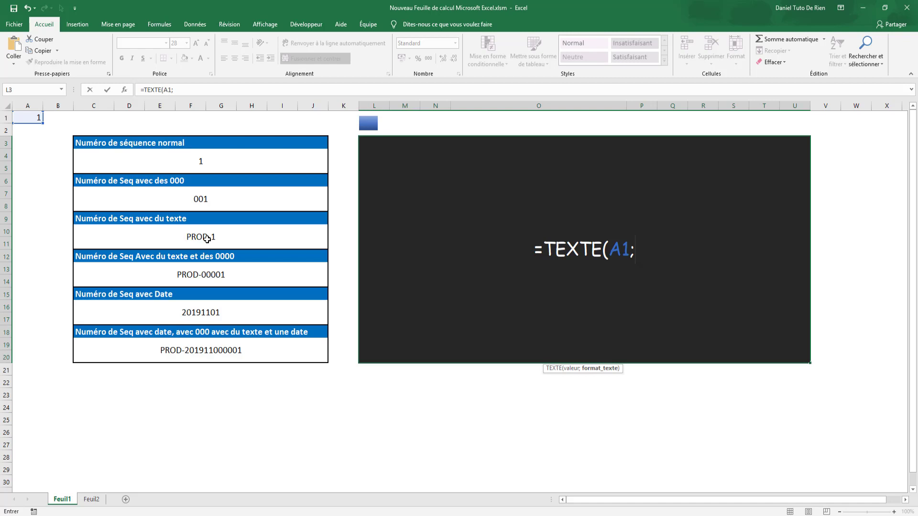
{"action": "type", "text": "\""}
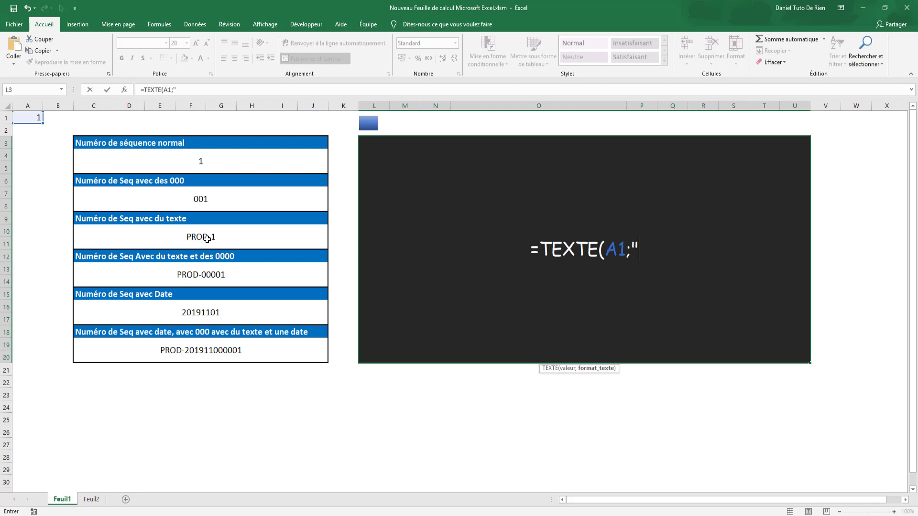
{"action": "type", "text": "000"}
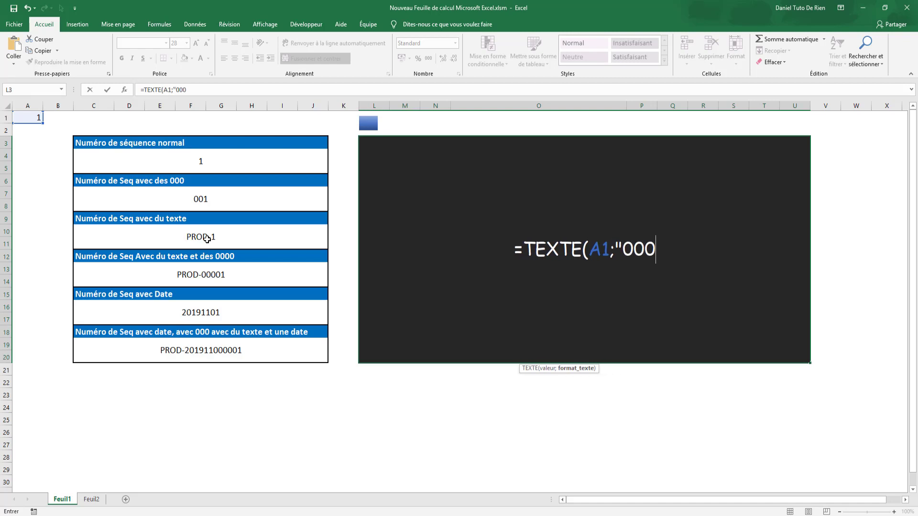
{"action": "type", "text": "\")"}
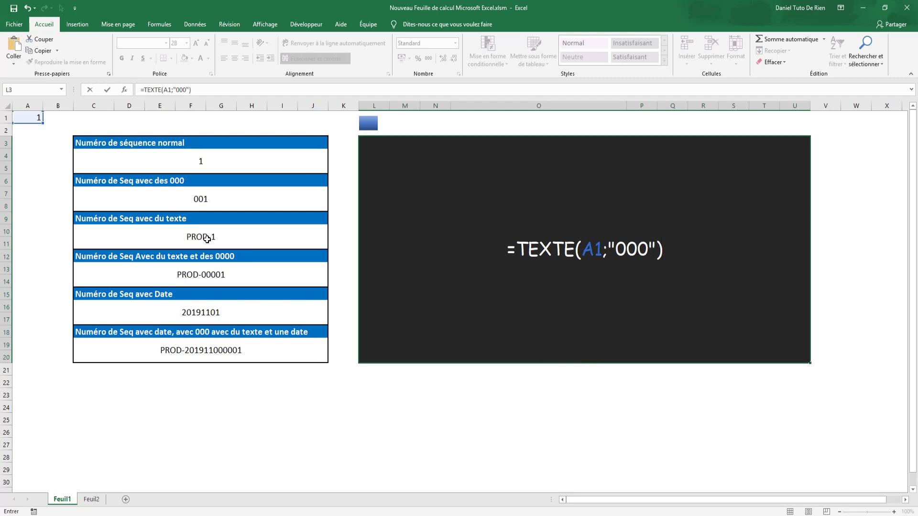
{"action": "key", "text": "Return"}
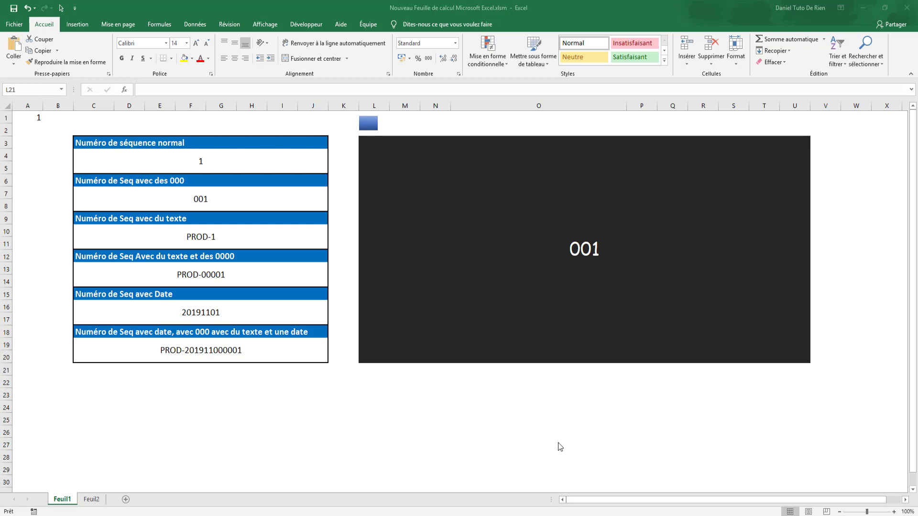
Type the prefix PROD into cell A2.
{"action": "left_click", "coordinate": [38, 133]}
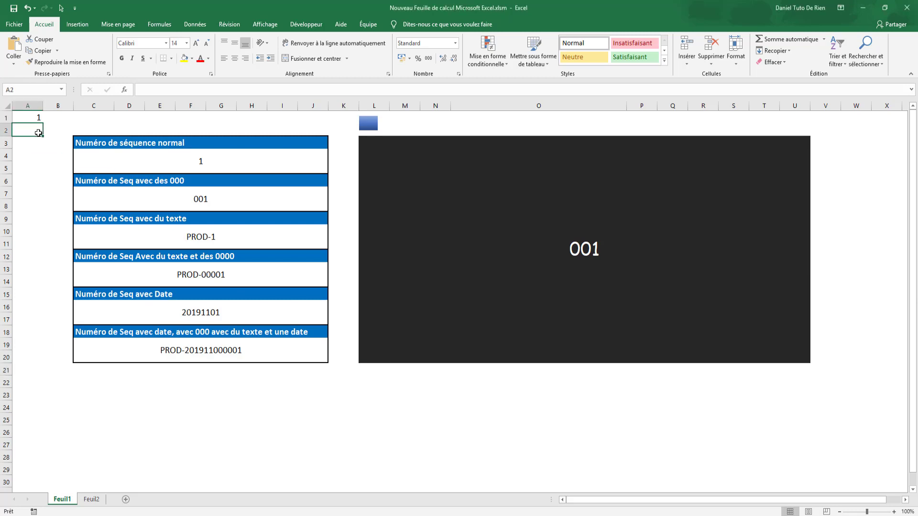
{"action": "type", "text": "PROD"}
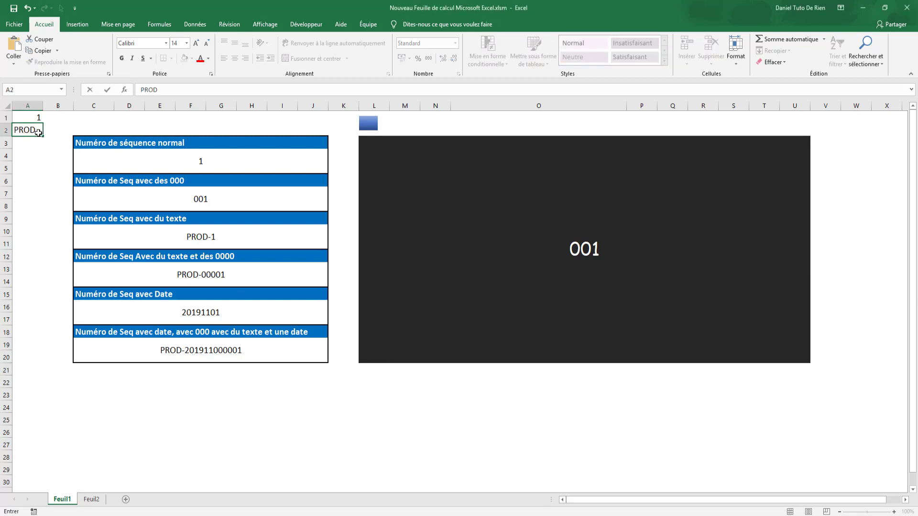
{"action": "left_click", "coordinate": [468, 220]}
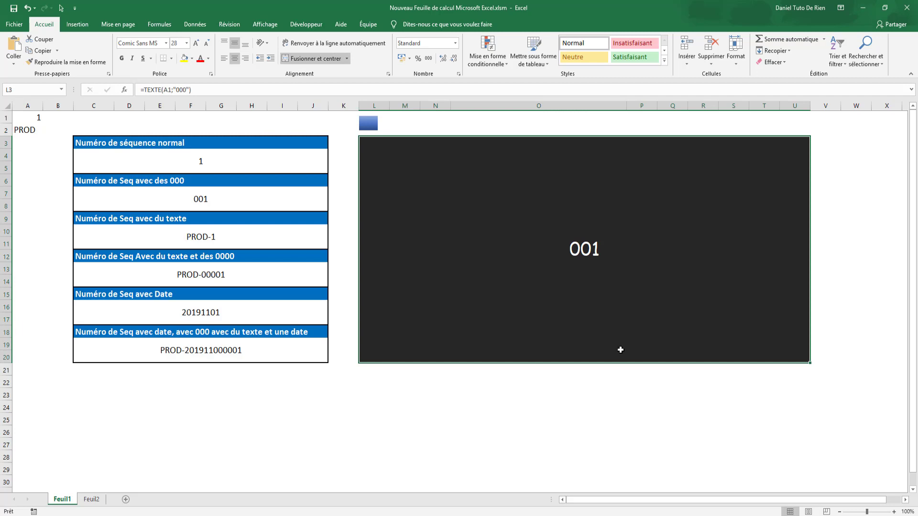
Enter =A2&A1 in the display block so it reads PROD1.
{"action": "type", "text": "="}
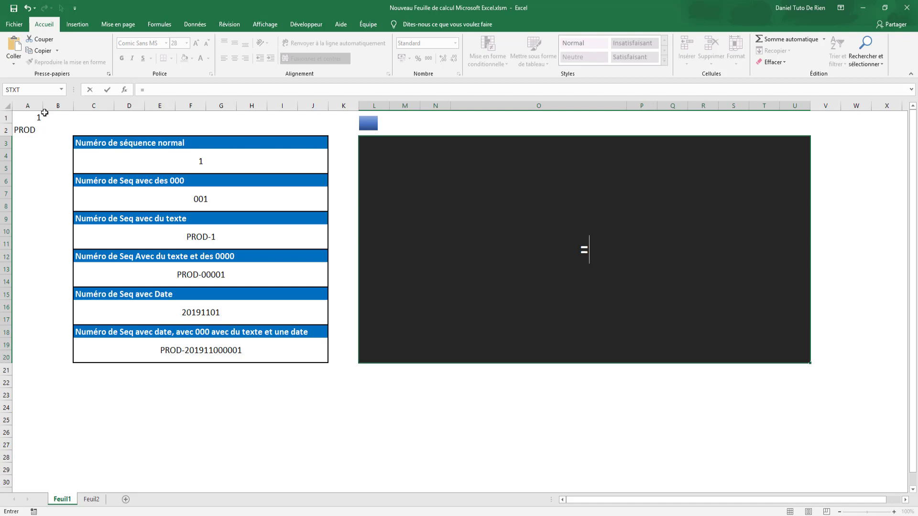
{"action": "left_click", "coordinate": [30, 127]}
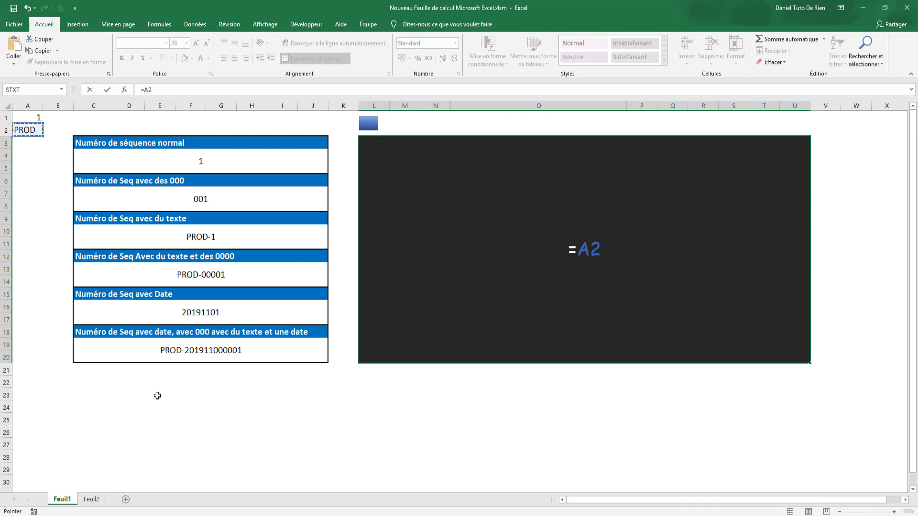
{"action": "type", "text": "&"}
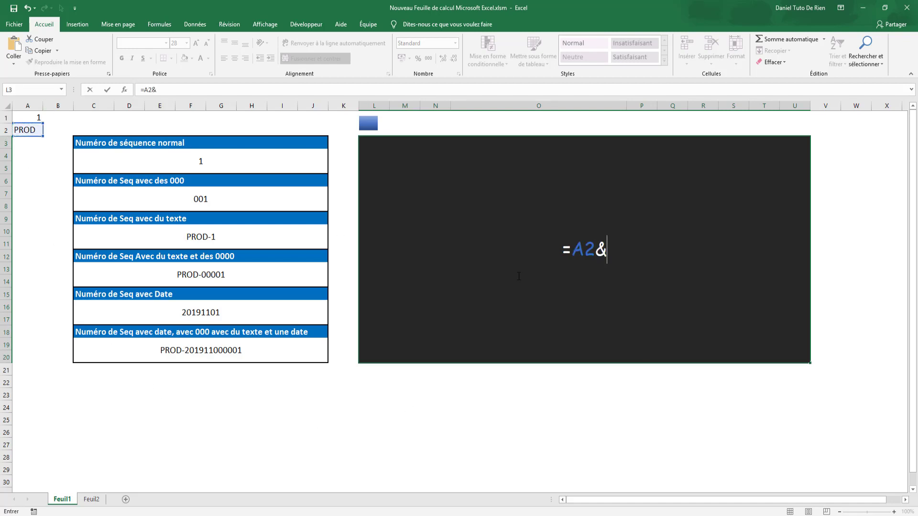
{"action": "left_click", "coordinate": [22, 117]}
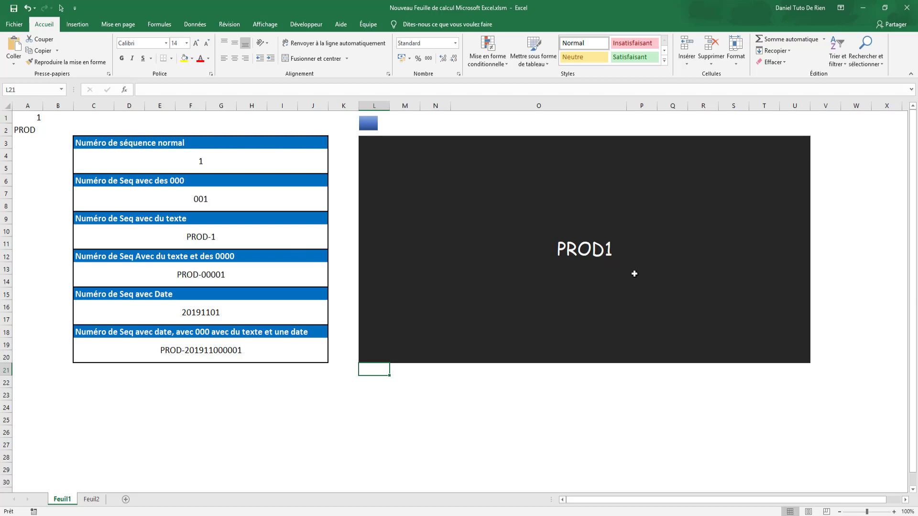
{"action": "left_click", "coordinate": [618, 261]}
Change the block's formula to =A2&"-"&A1 so it reads PROD-1.
{"action": "left_click", "coordinate": [152, 89]}
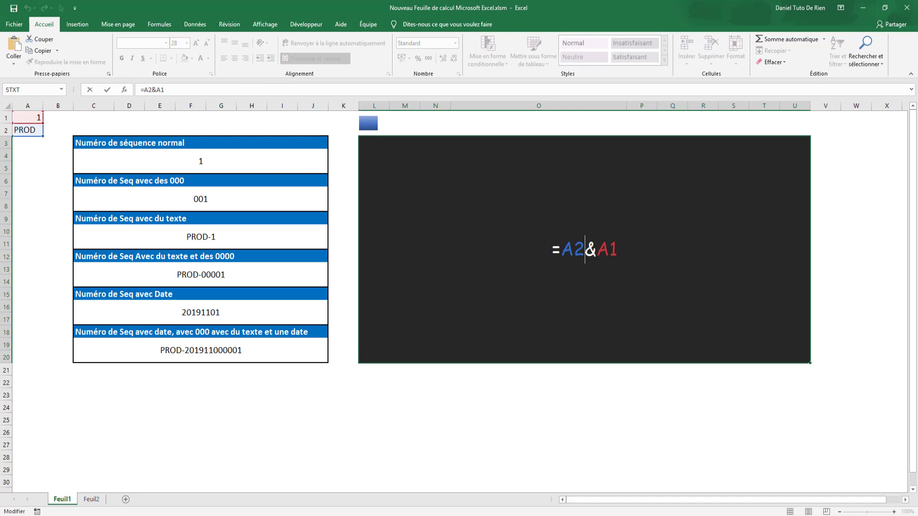
{"action": "type", "text": "&"}
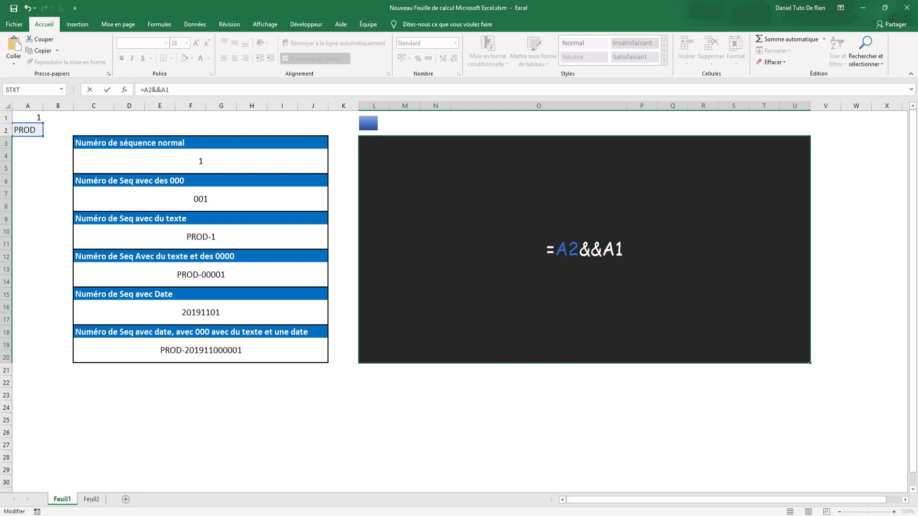
{"action": "type", "text": "\"-\""}
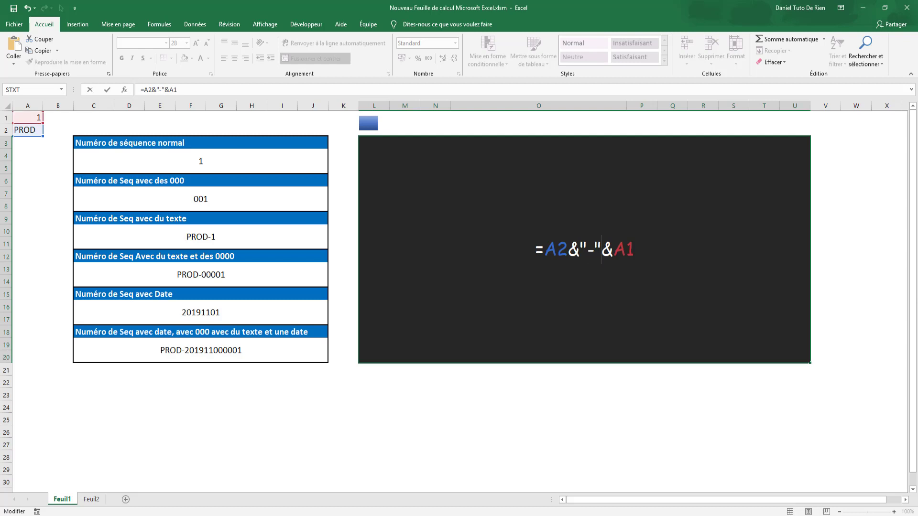
{"action": "key", "text": "Return"}
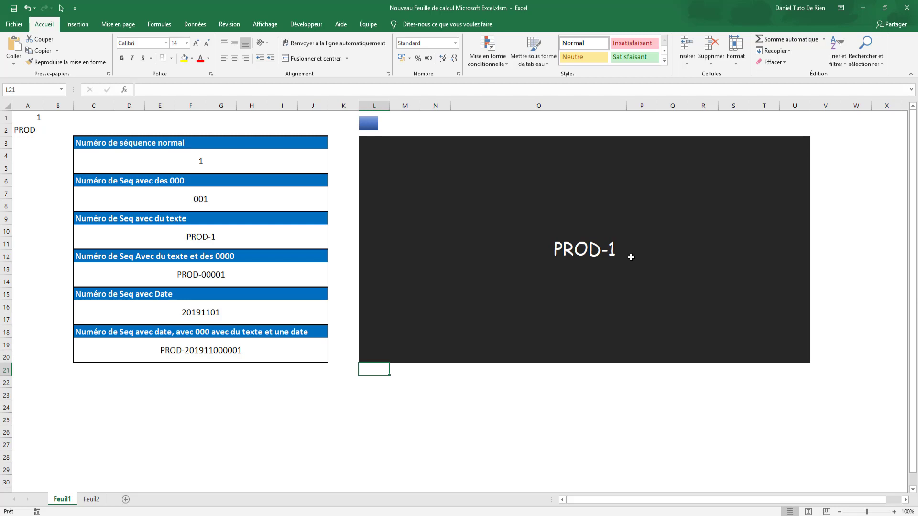
Extend the block's formula to =A2&"-"&A1&"A" so it reads PROD-1A.
{"action": "left_click", "coordinate": [553, 278]}
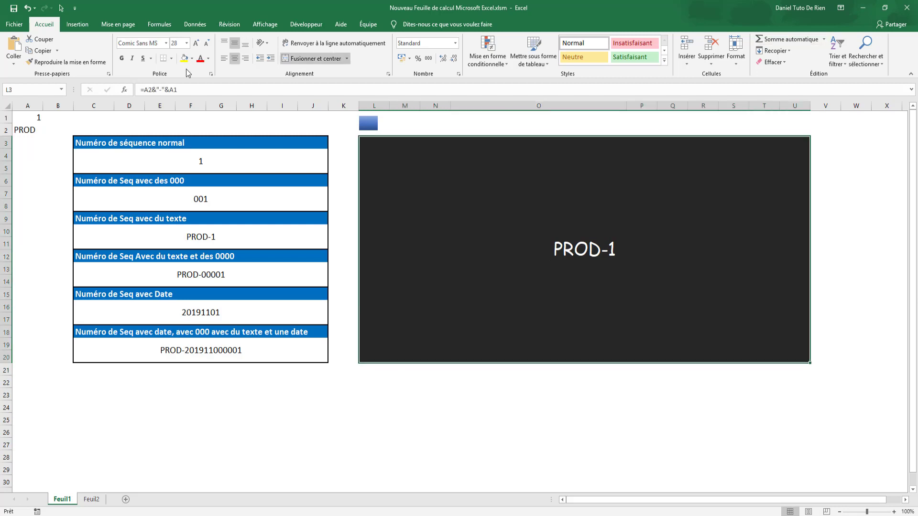
{"action": "left_click", "coordinate": [203, 88]}
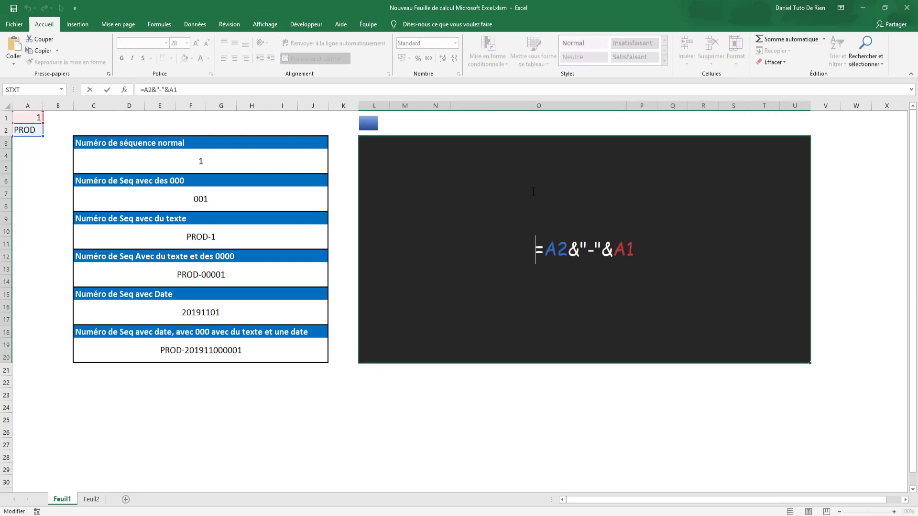
{"action": "type", "text": "&é"}
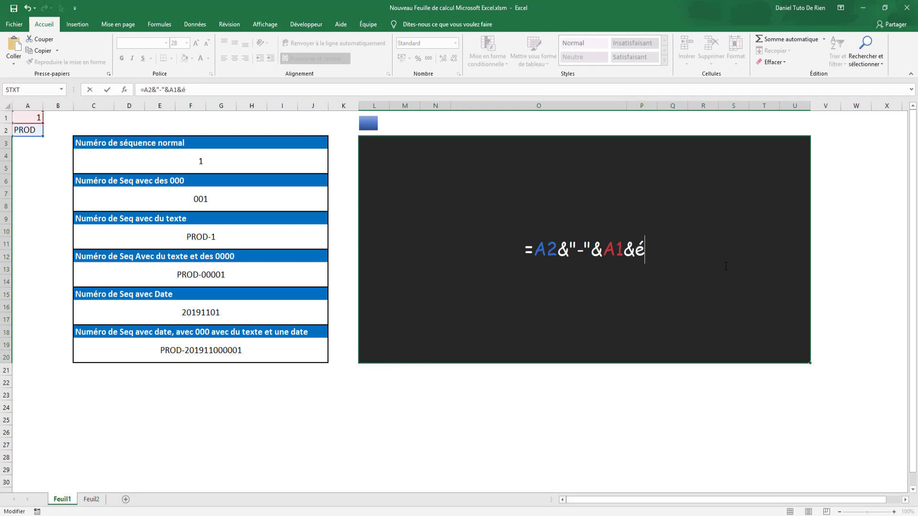
{"action": "key", "text": "BackSpace"}
{"action": "type", "text": "\""}
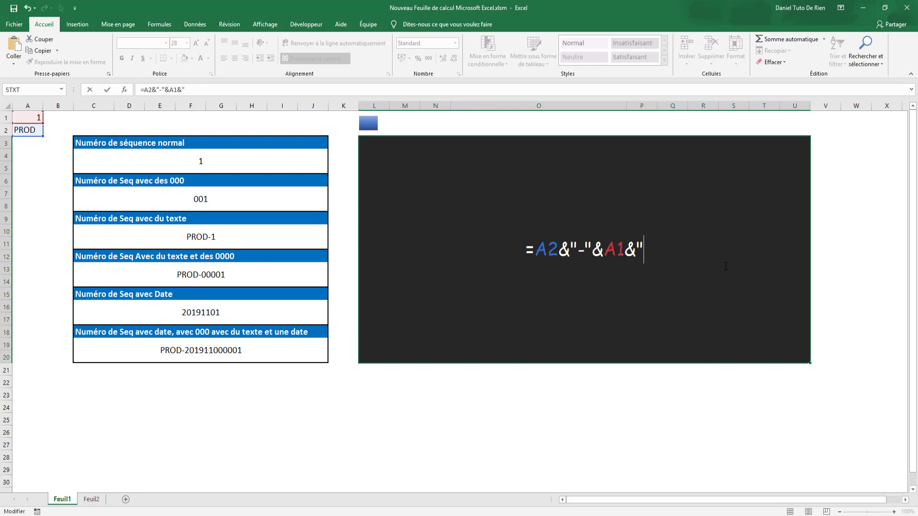
{"action": "type", "text": "A\""}
{"action": "key", "text": "Return"}
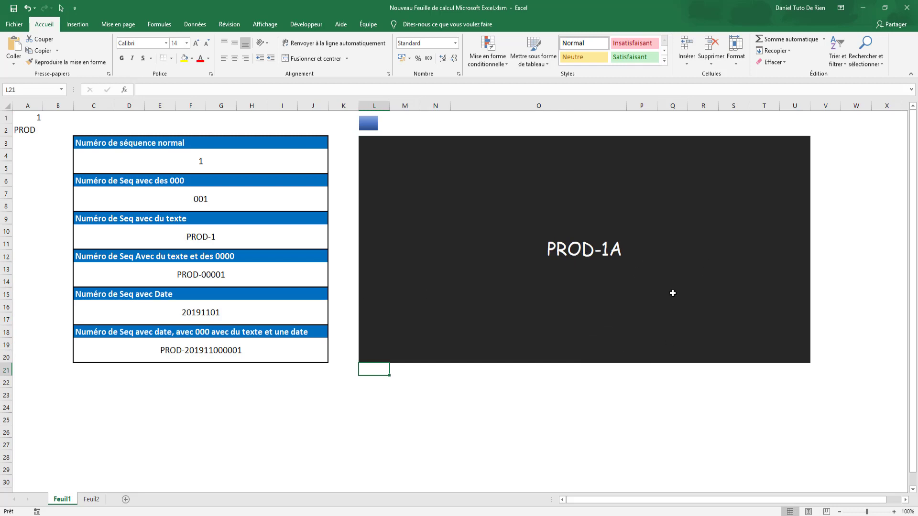
{"action": "left_click", "coordinate": [575, 270]}
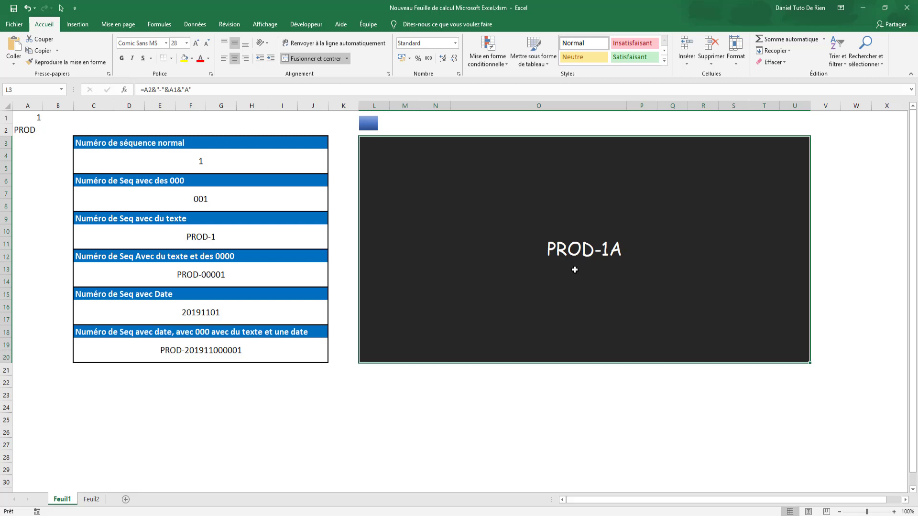
Replace the block's formula with ="PROD-"&A1 so it shows PROD-1.
{"action": "type", "text": "="}
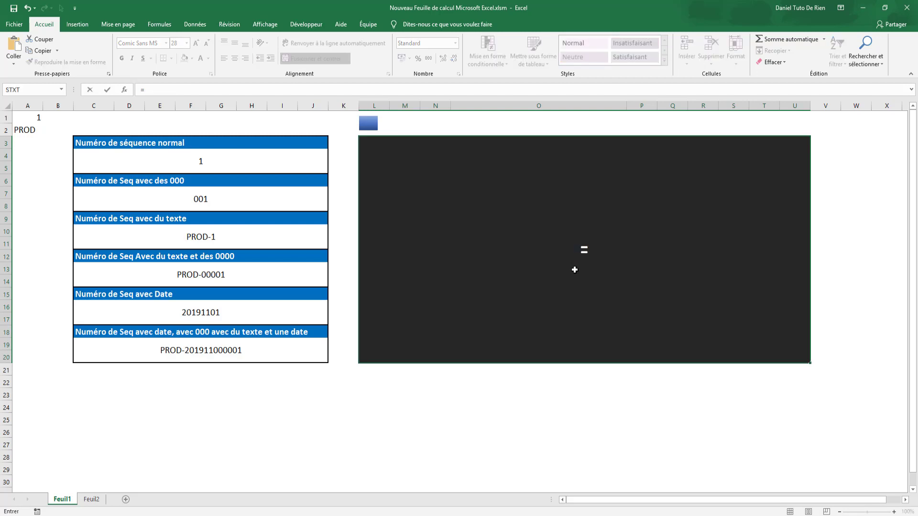
{"action": "type", "text": "\""}
{"action": "type", "text": "PROD-"}
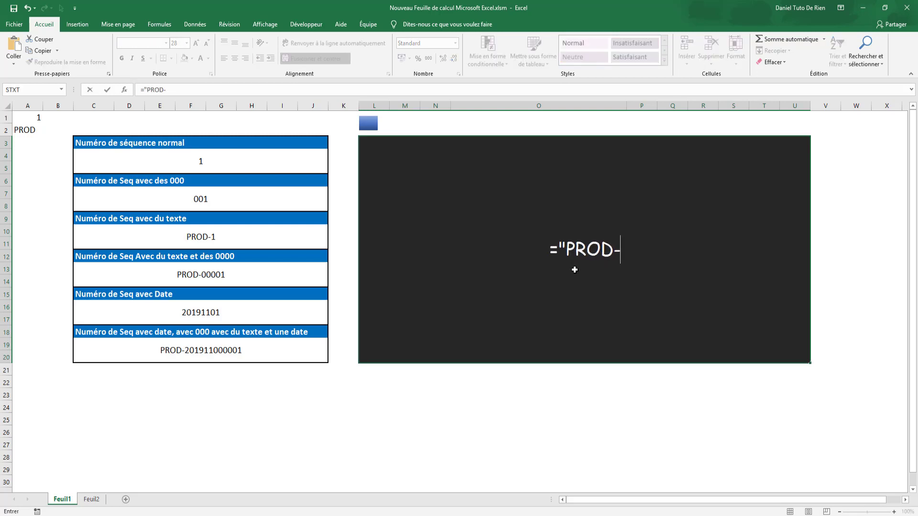
{"action": "type", "text": "\"&"}
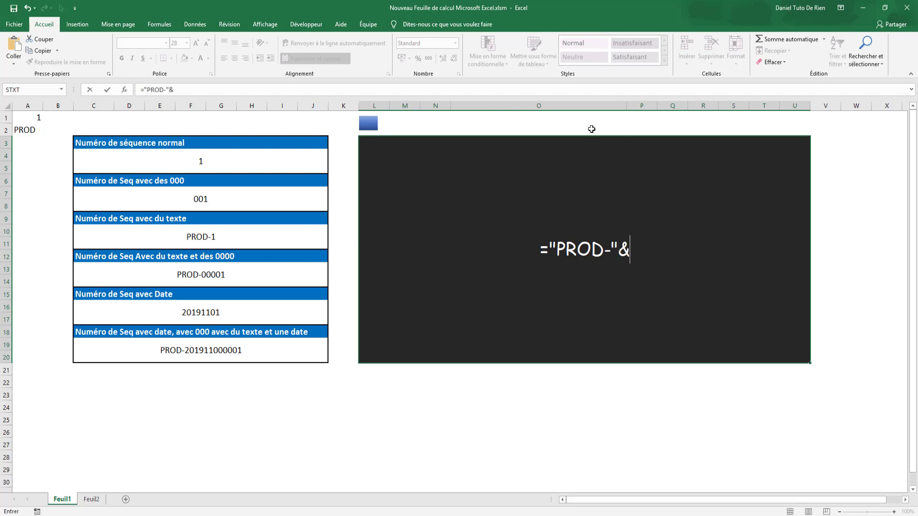
{"action": "left_click", "coordinate": [27, 120]}
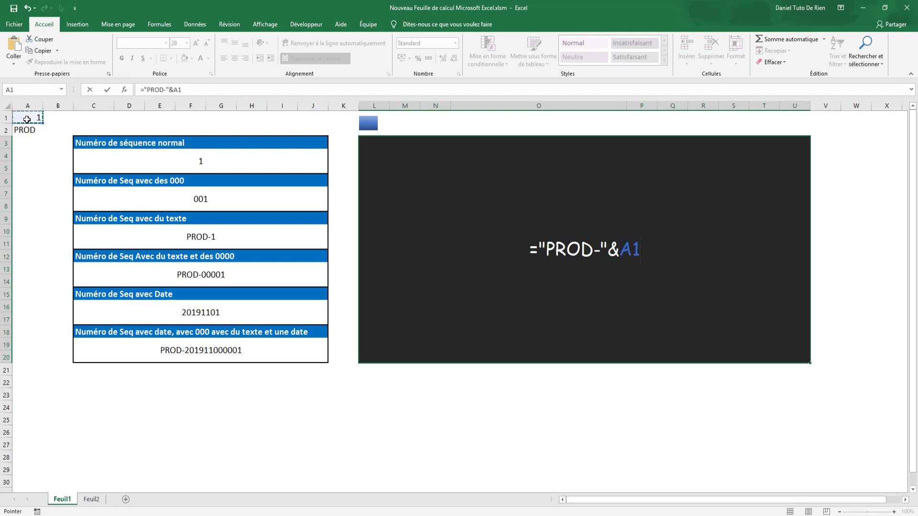
{"action": "key", "text": "Return"}
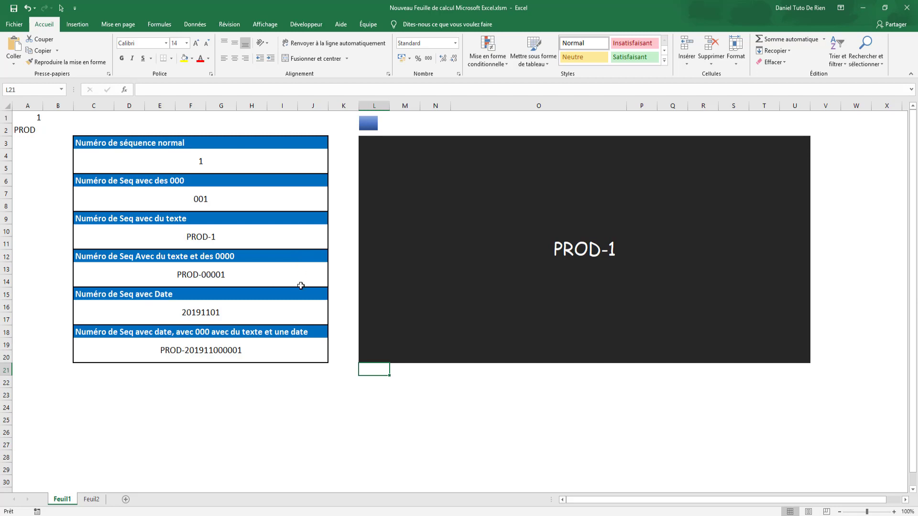
Enter ="PROD-"&TEXTE(A1;"000") in the dark block so it shows PROD-001.
{"action": "left_click", "coordinate": [593, 252]}
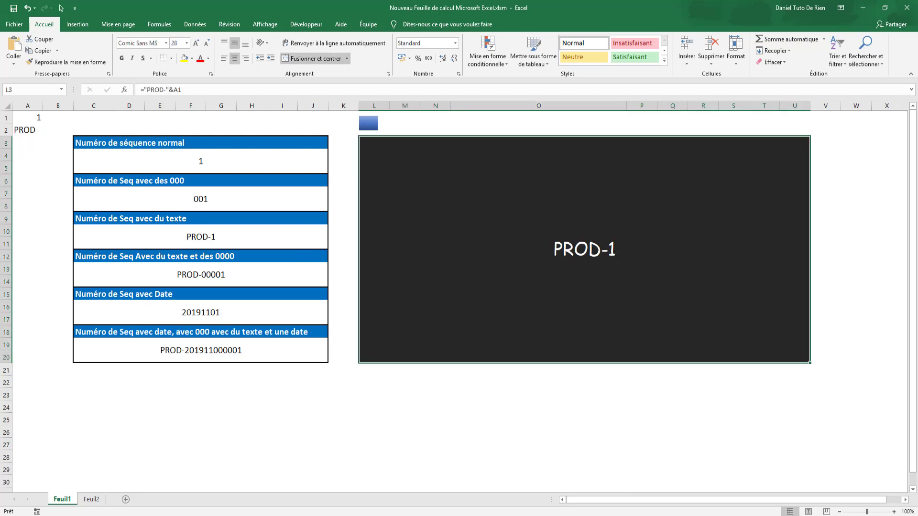
{"action": "type", "text": "=\"P"}
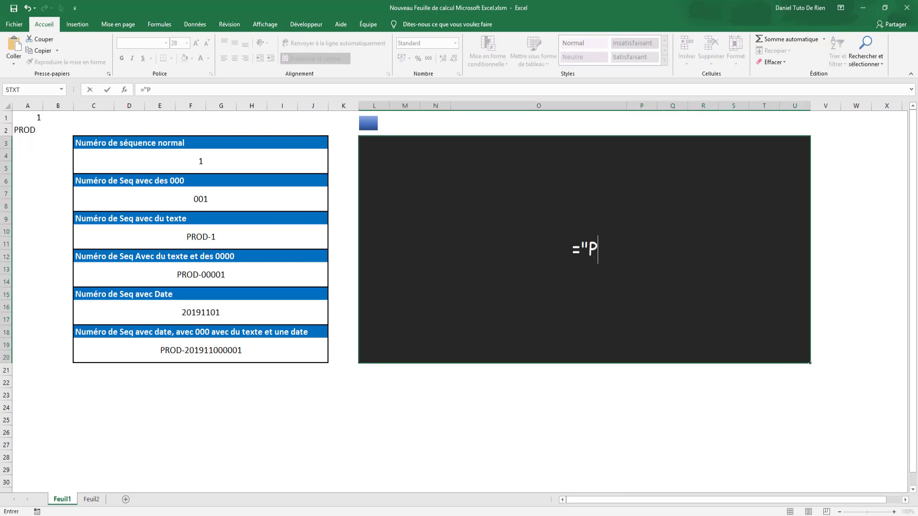
{"action": "type", "text": "ROD\""}
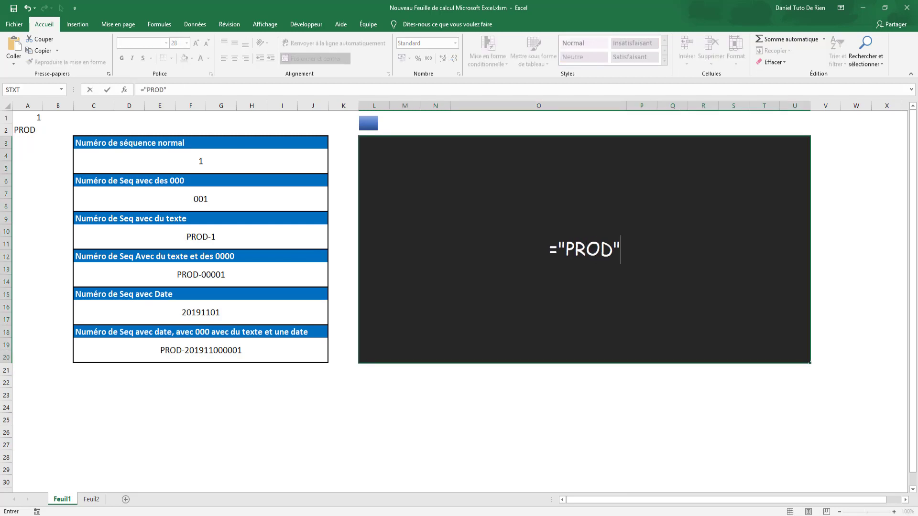
{"action": "key", "text": "BackSpace"}
{"action": "type", "text": "-\""}
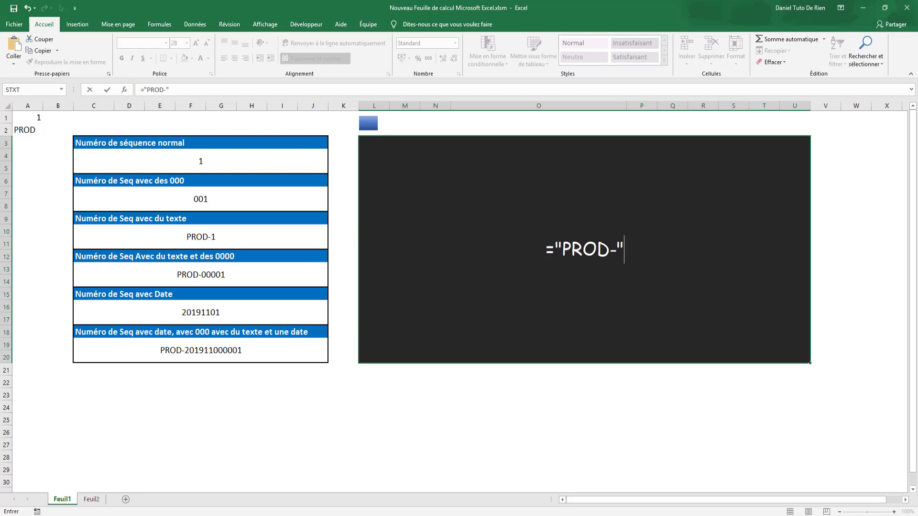
{"action": "type", "text": "&"}
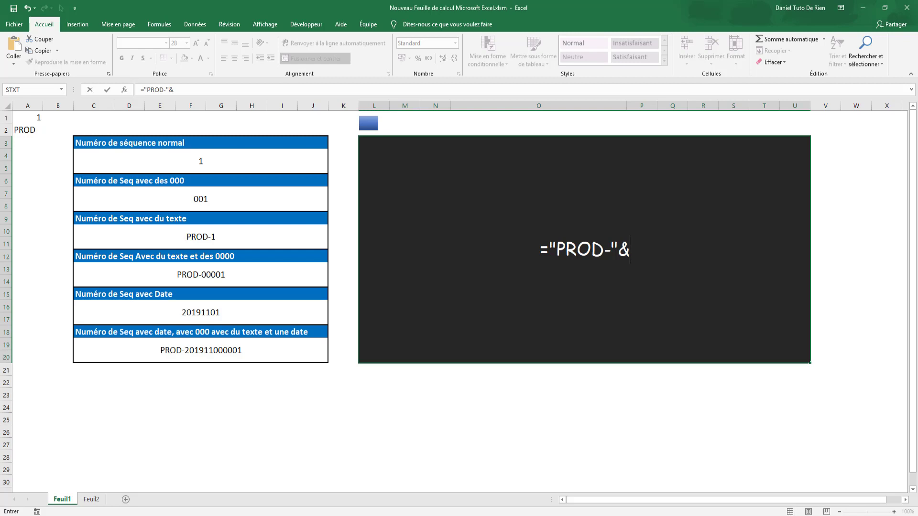
{"action": "type", "text": "text"}
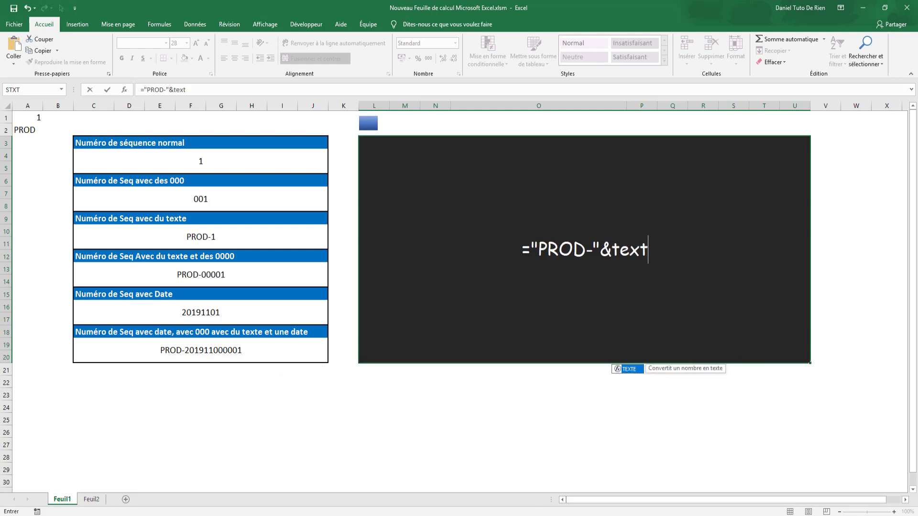
{"action": "key", "text": "Tab"}
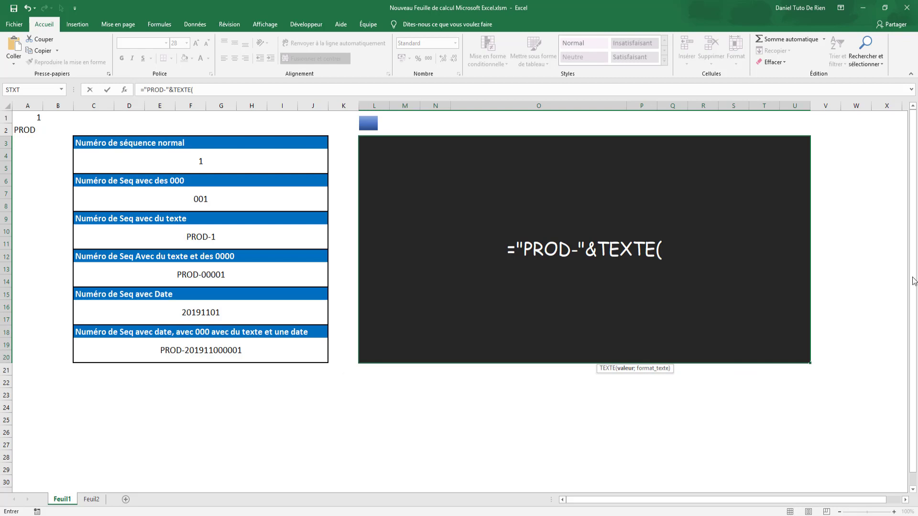
{"action": "left_click", "coordinate": [37, 117]}
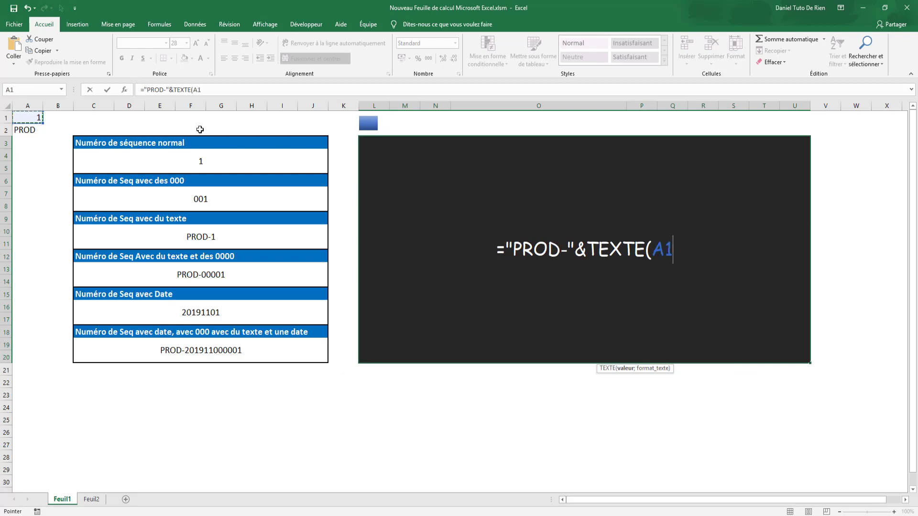
{"action": "type", "text": ";\""}
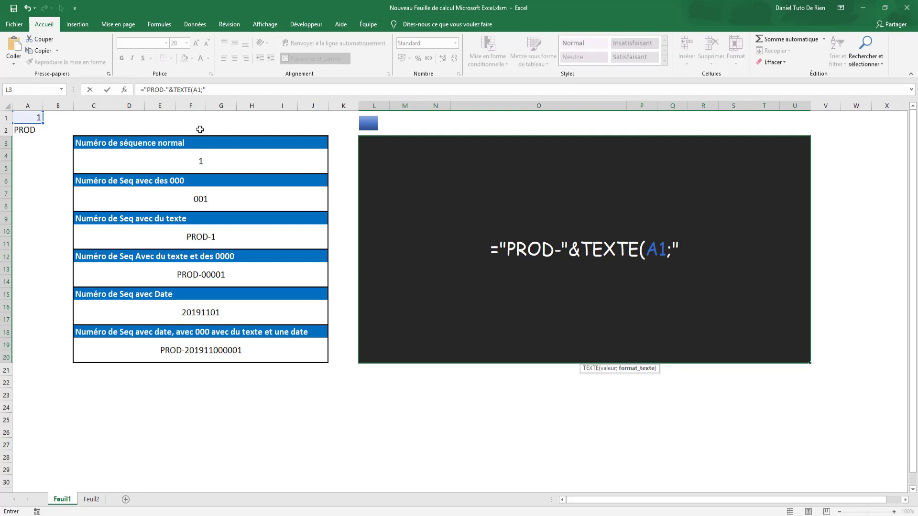
{"action": "type", "text": "000\")"}
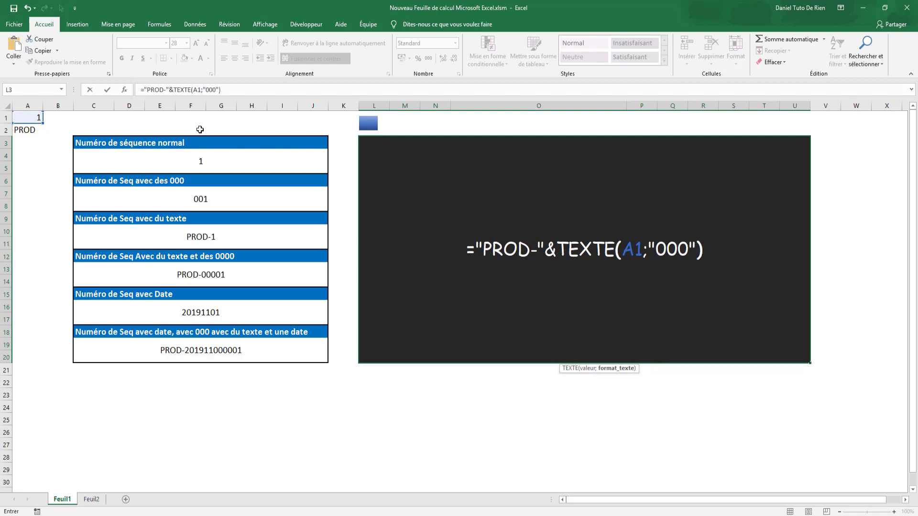
{"action": "key", "text": "Return"}
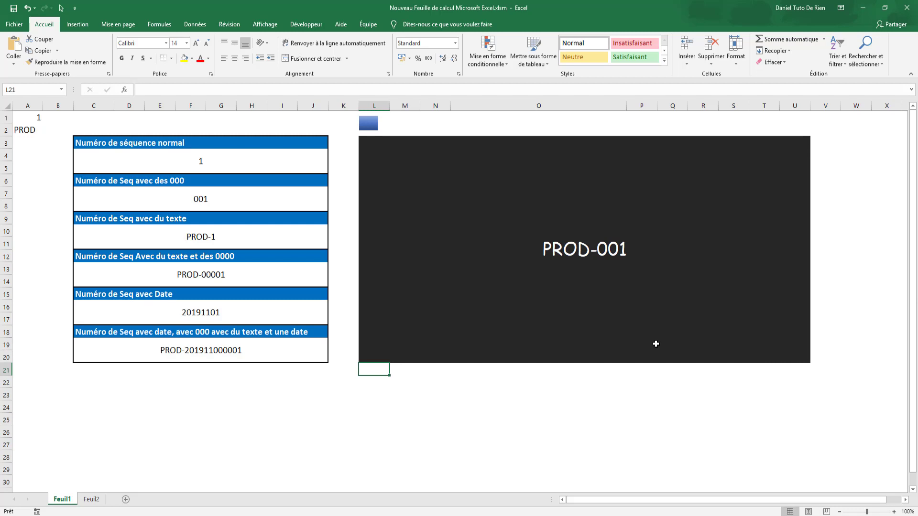
{"action": "left_click", "coordinate": [655, 344]}
{"action": "double_click", "coordinate": [656, 262]}
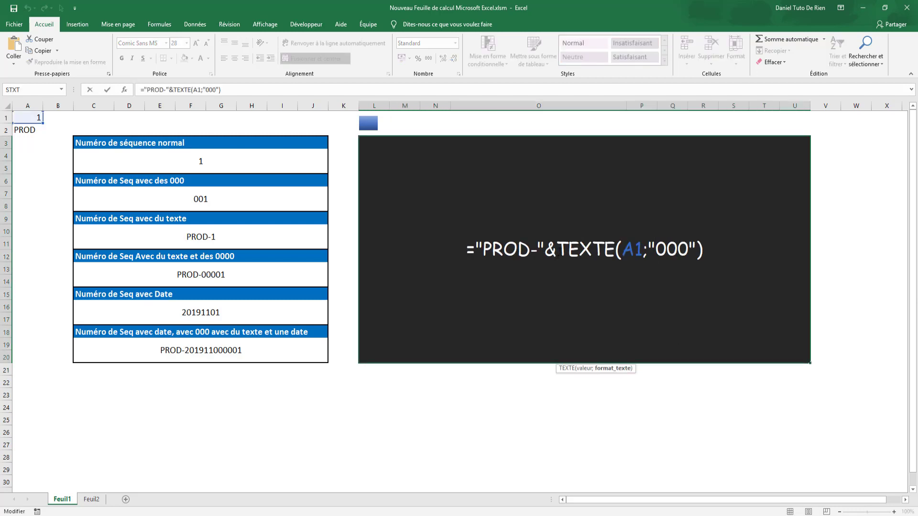
{"action": "left_click_drag", "start_coordinate": [556, 251], "coordinate": [616, 251]}
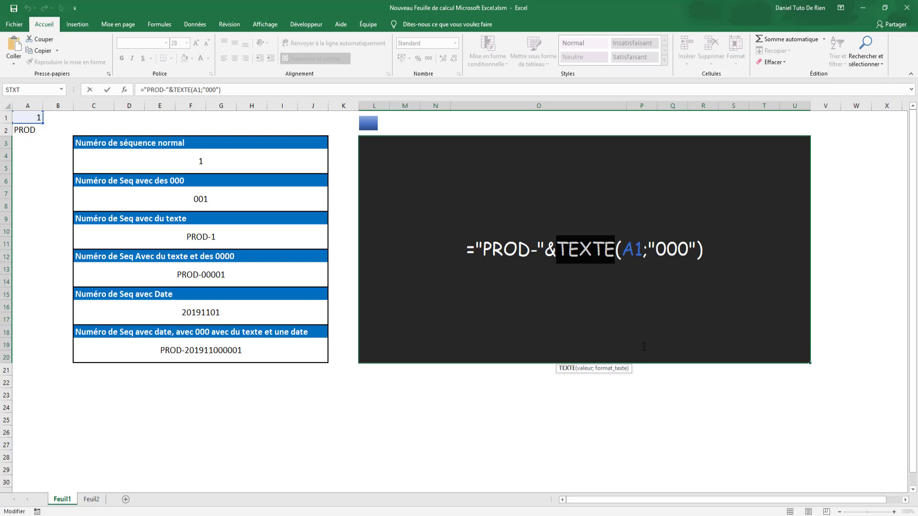
{"action": "key", "text": "Return"}
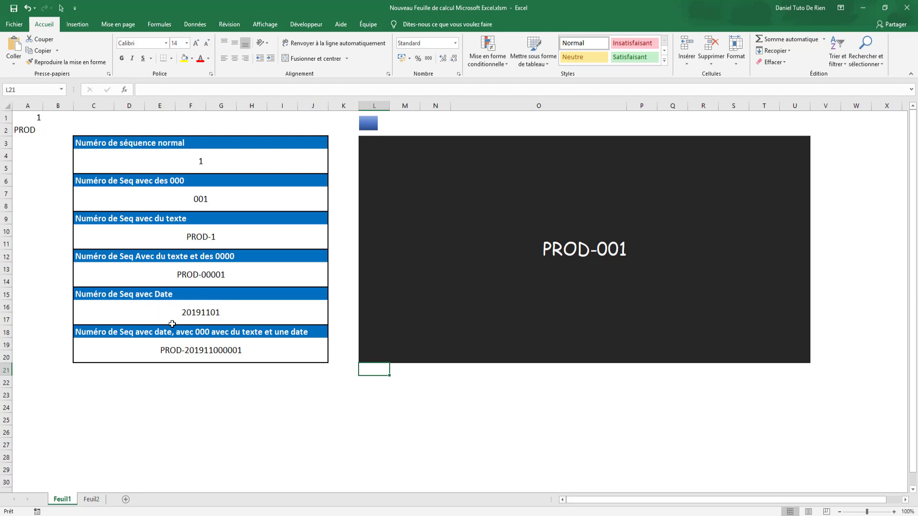
{"action": "left_click", "coordinate": [195, 318]}
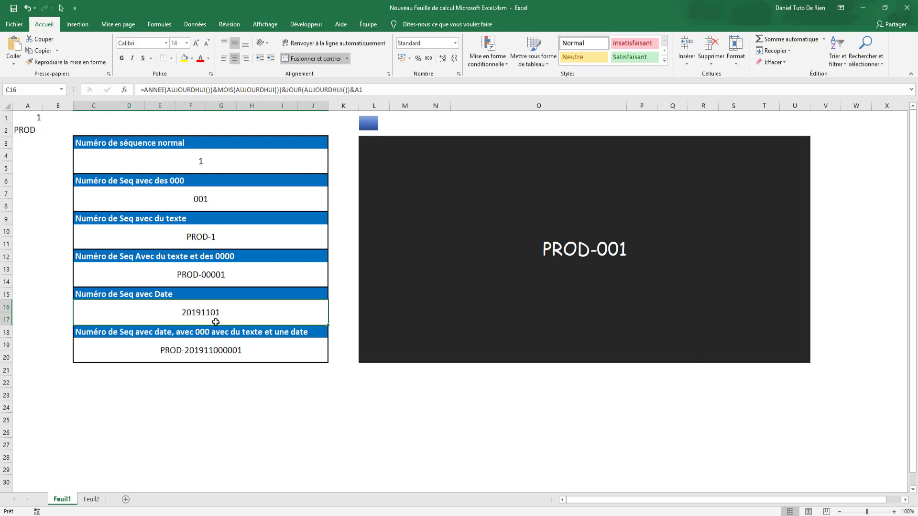
{"action": "left_click", "coordinate": [35, 118]}
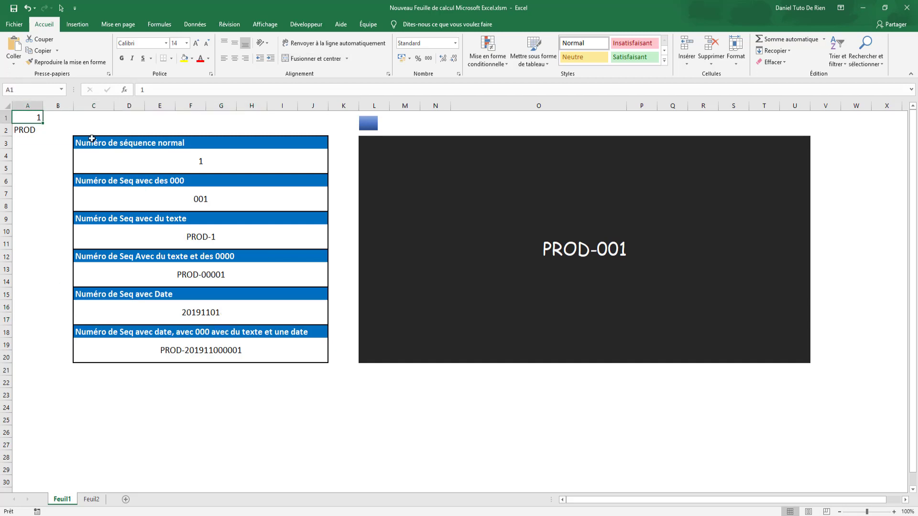
{"action": "type", "text": "2"}
{"action": "key", "text": "Return"}
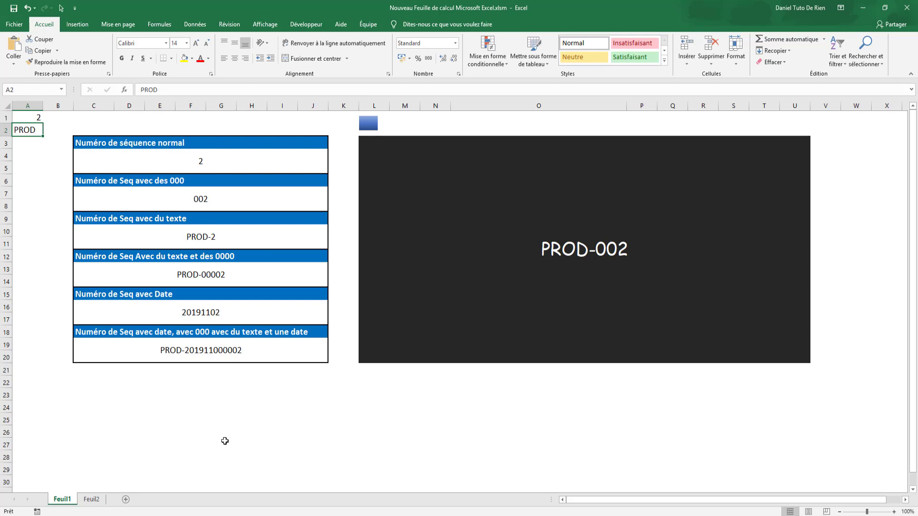
{"action": "left_click", "coordinate": [579, 271]}
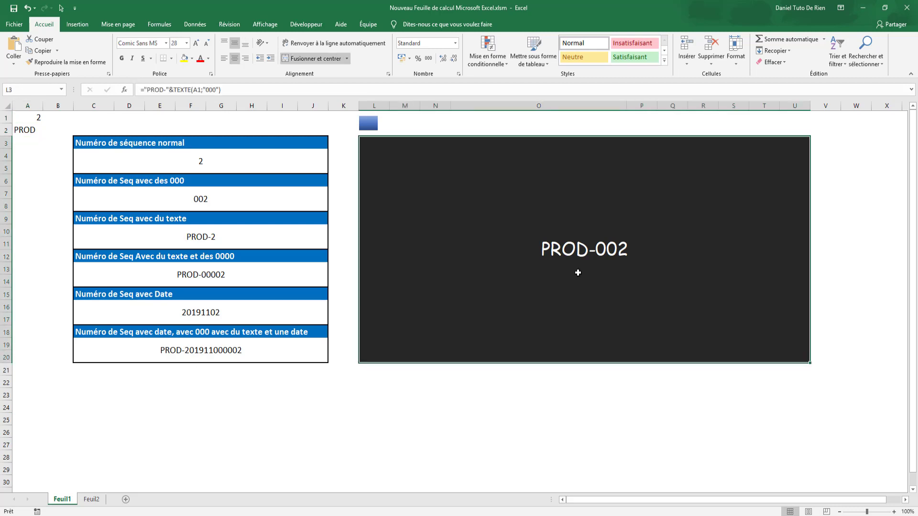
{"action": "key", "text": "Delete"}
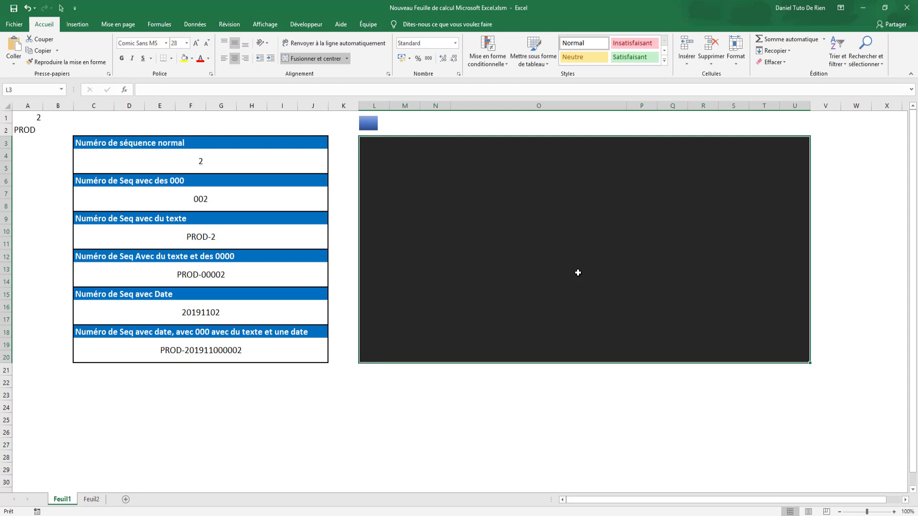
Enter =ANNEE(AUJOURDHUI()) in L3 to show the current year.
{"action": "type", "text": "=an"}
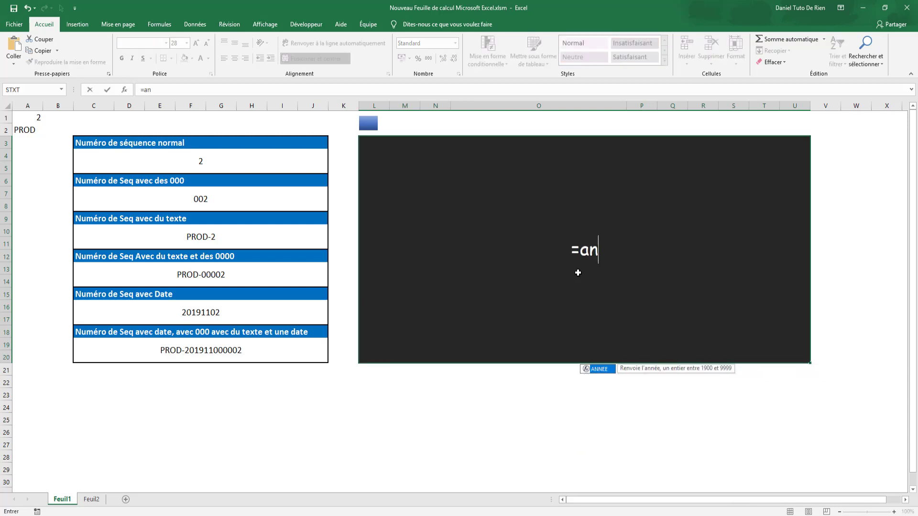
{"action": "type", "text": "n"}
{"action": "key", "text": "Tab"}
{"action": "type", "text": "au"}
{"action": "key", "text": "Tab"}
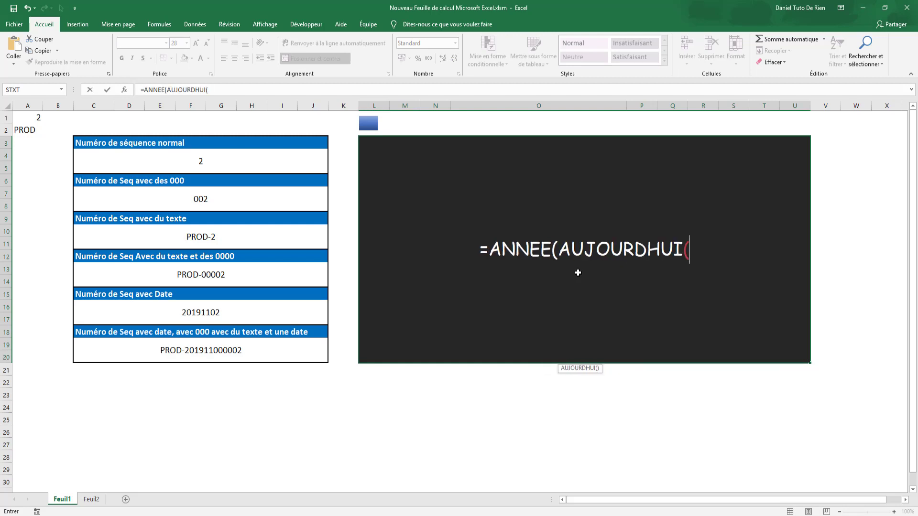
{"action": "type", "text": "))"}
{"action": "key", "text": "Return"}
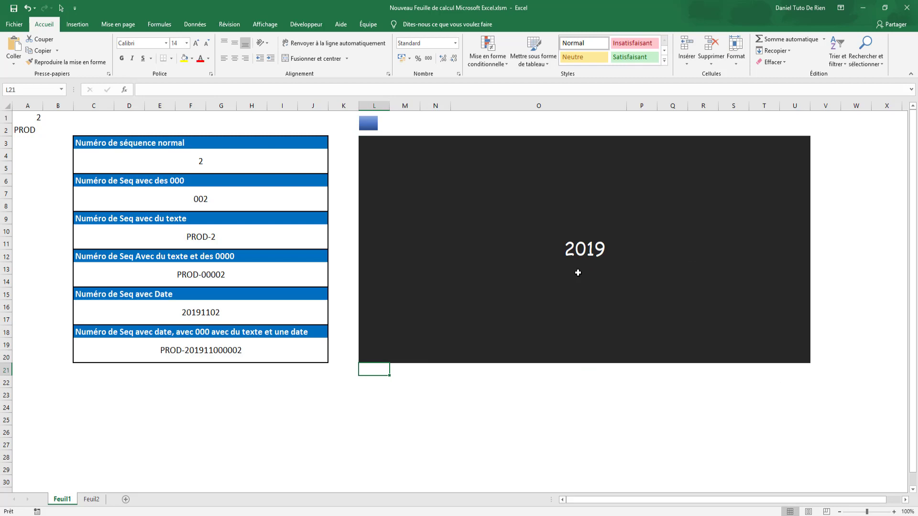
Replace L3's formula with =MOIS(AUJOURDHUI()) to show the current month.
{"action": "left_click", "coordinate": [578, 272]}
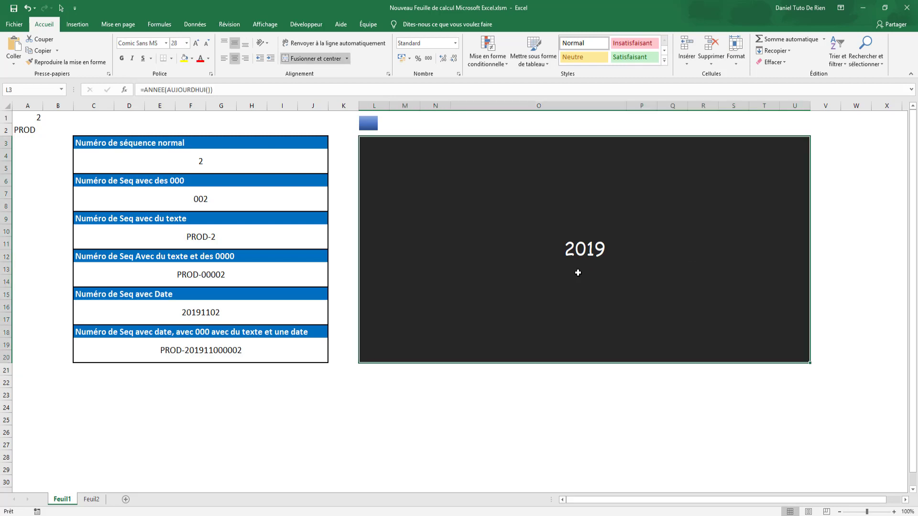
{"action": "type", "text": "=mois"}
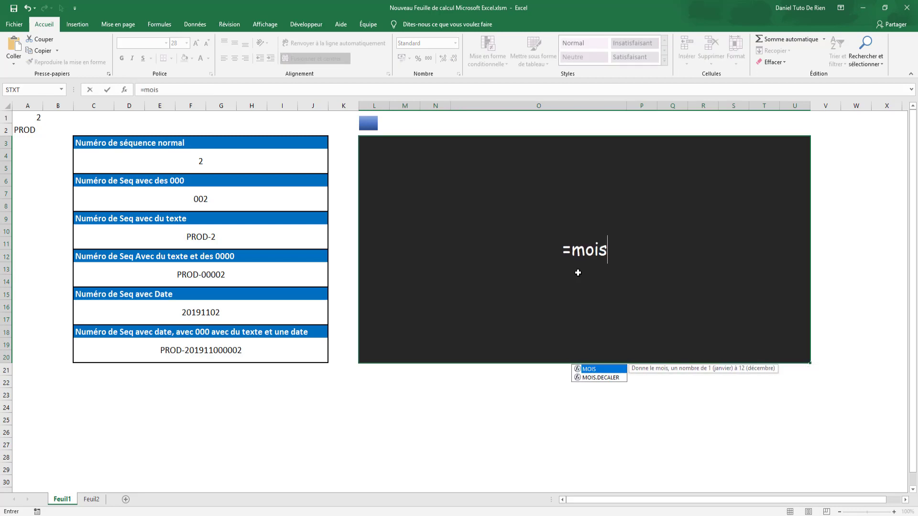
{"action": "key", "text": "Tab"}
{"action": "type", "text": "auj"}
{"action": "key", "text": "Tab"}
{"action": "type", "text": "))"}
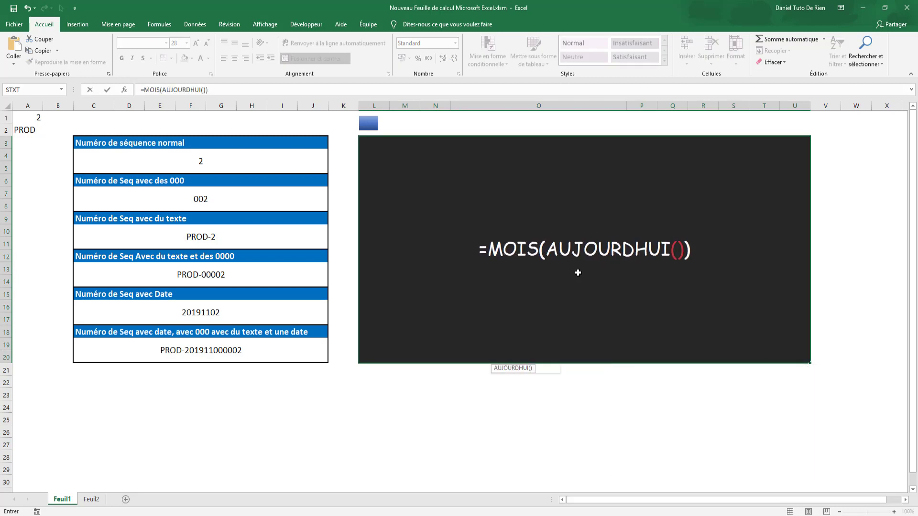
{"action": "key", "text": "Return"}
Replace L3's formula with =JOUR(AUJOURDHUI()), showing day 10.
{"action": "left_click", "coordinate": [578, 272]}
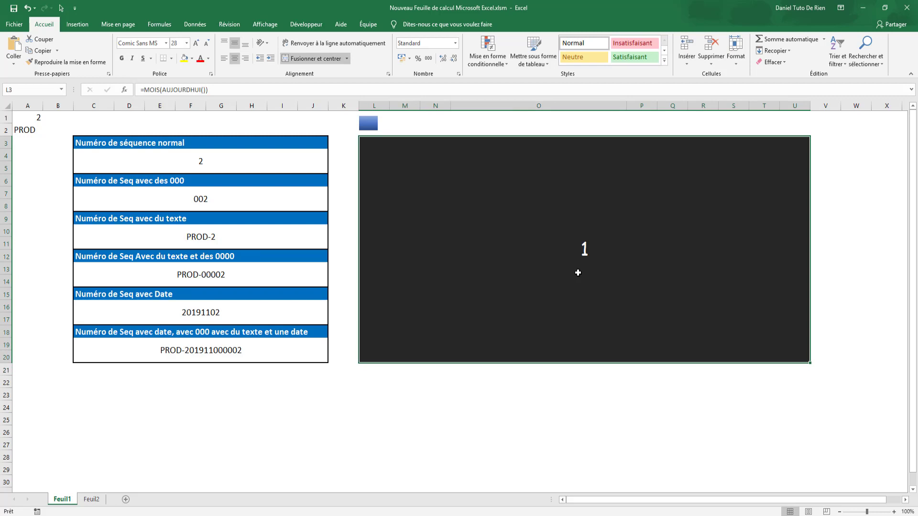
{"action": "type", "text": "=jou"}
{"action": "key", "text": "Tab"}
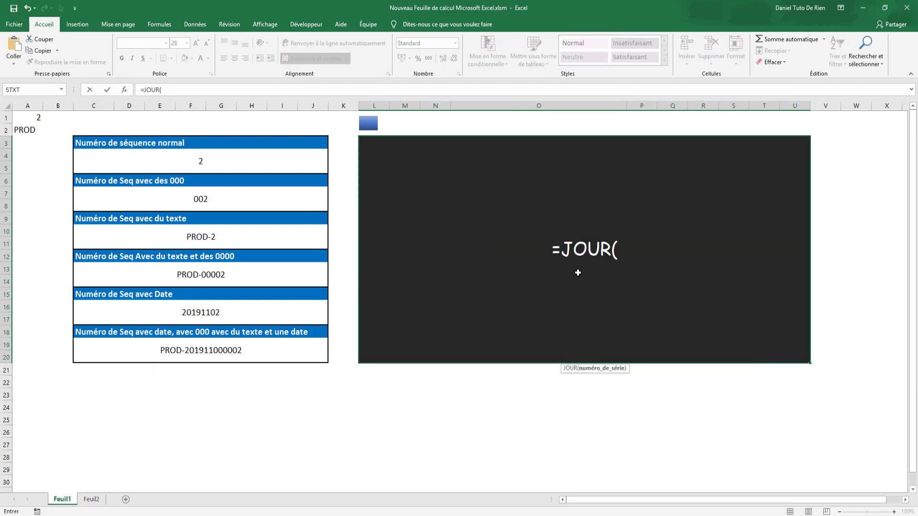
{"action": "type", "text": "auj"}
{"action": "type", "text": ")"}
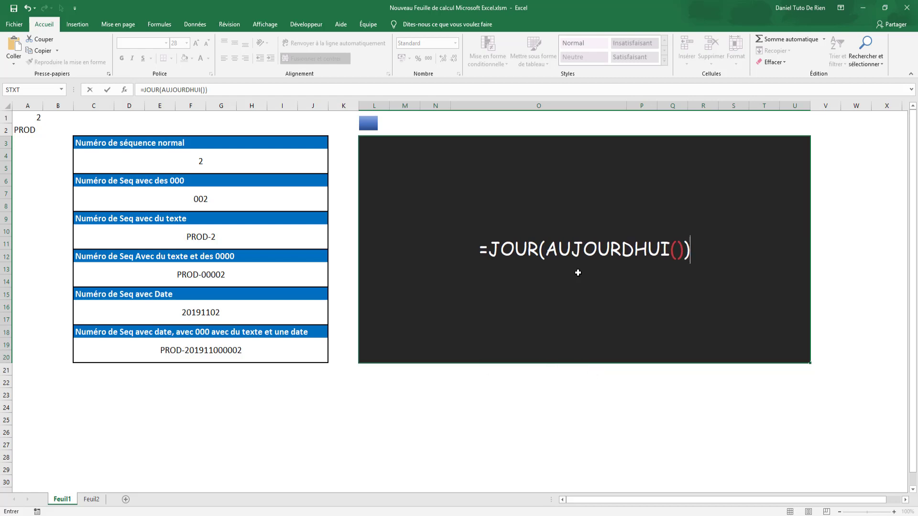
{"action": "type", "text": ")"}
{"action": "key", "text": "Return"}
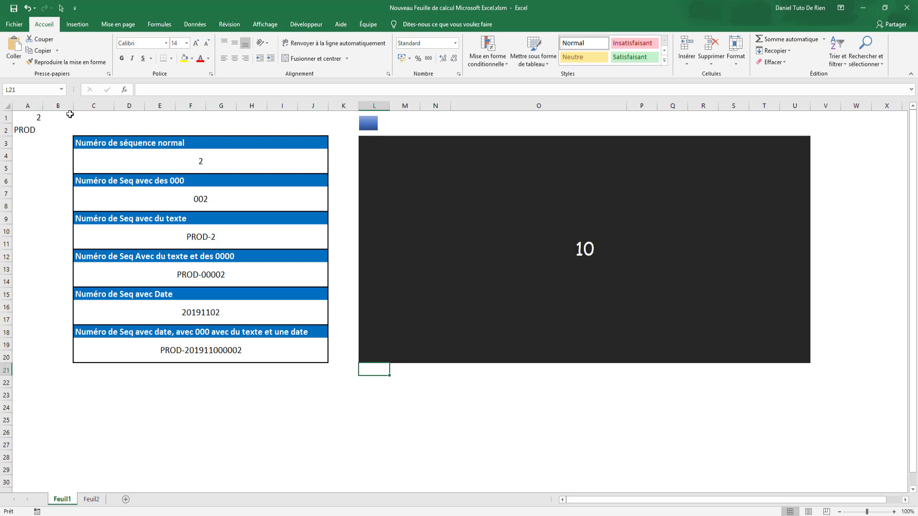
Clear L3 and start a formula with ANNEE(AUJOURDHUI())&.
{"action": "left_click", "coordinate": [593, 244]}
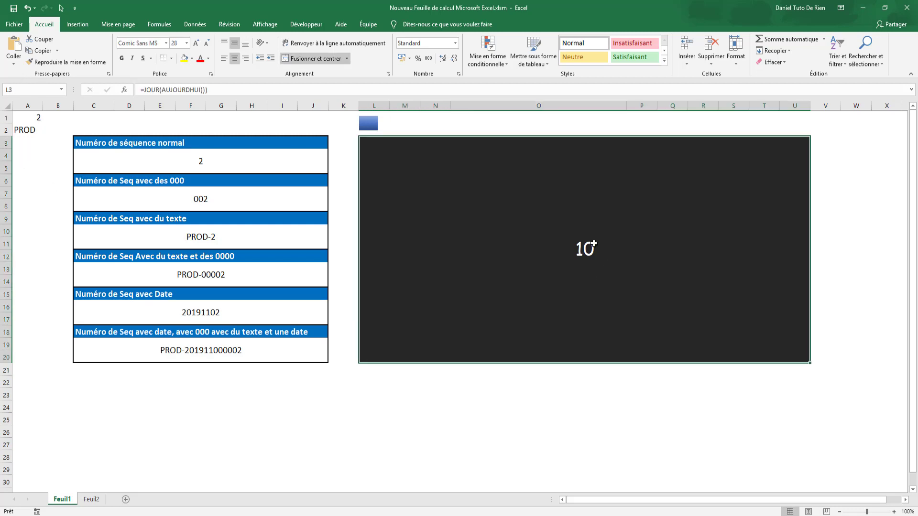
{"action": "key", "text": "Delete"}
{"action": "type", "text": "=ann"}
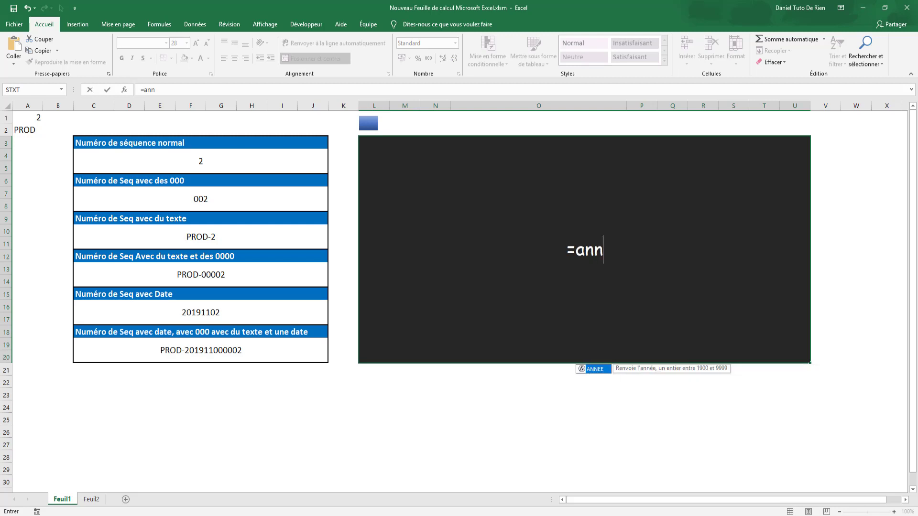
{"action": "key", "text": "Tab"}
{"action": "type", "text": "aujou"}
{"action": "key", "text": "Tab"}
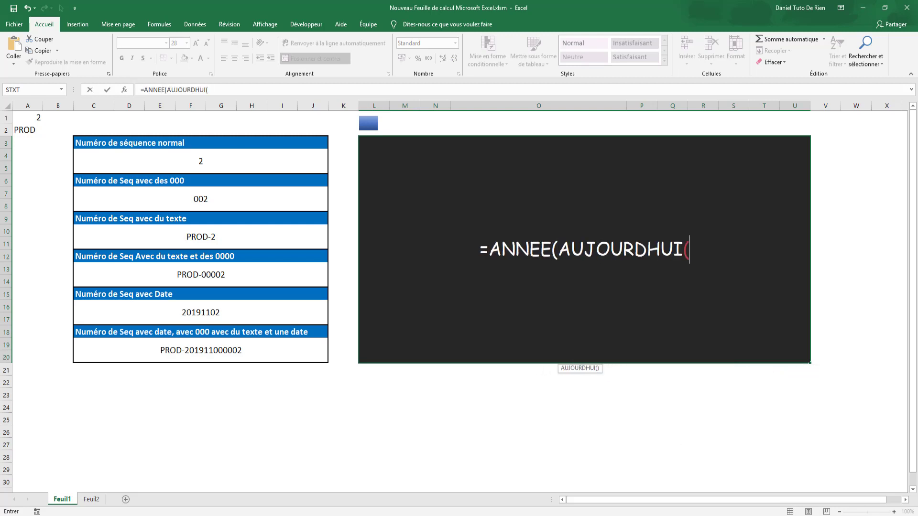
{"action": "type", "text": "))&"}
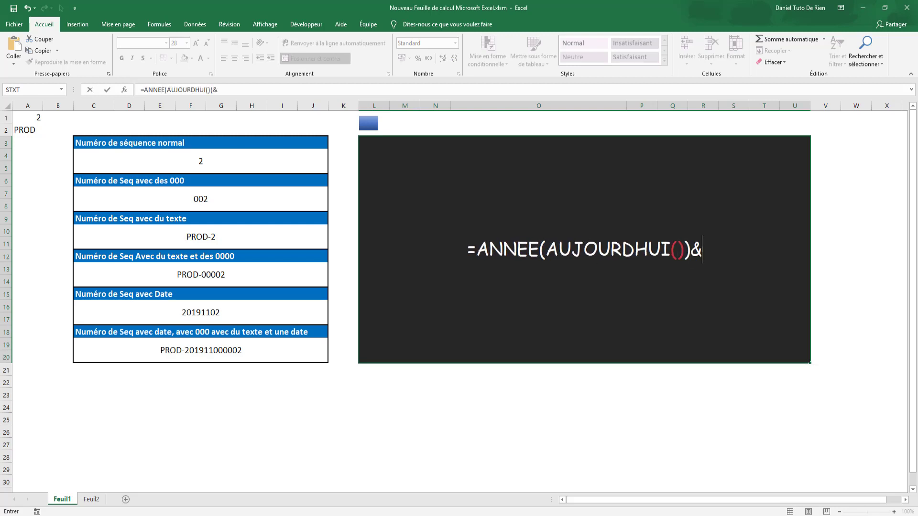
{"action": "type", "text": "moi"}
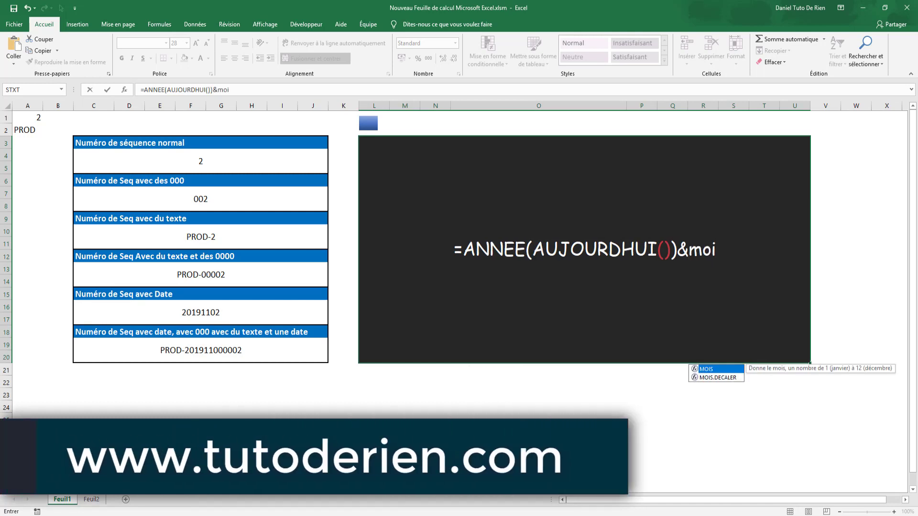
Append MOIS(AUJOURDHUI()), JOUR(AUJOURDHUI()) and A1 to the formula, producing 20191102.
{"action": "key", "text": "Tab"}
{"action": "type", "text": "au"}
{"action": "key", "text": "Tab"}
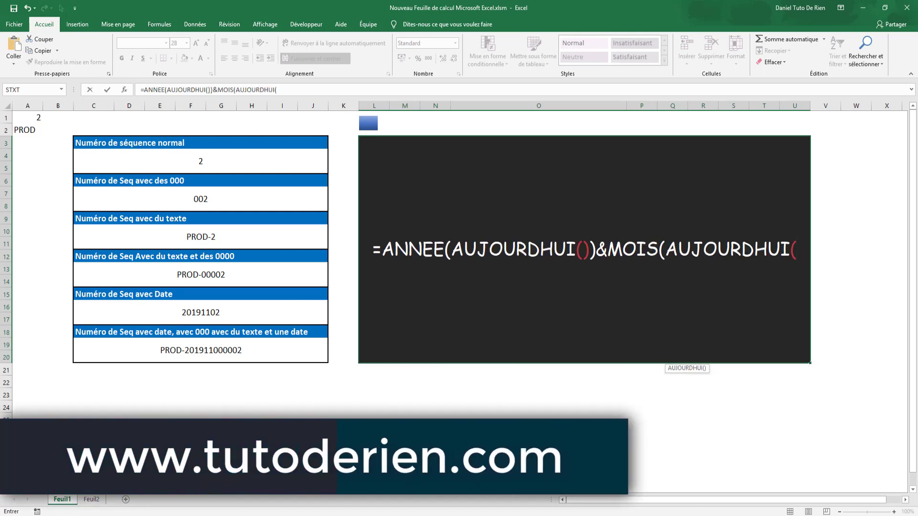
{"action": "type", "text": "))&"}
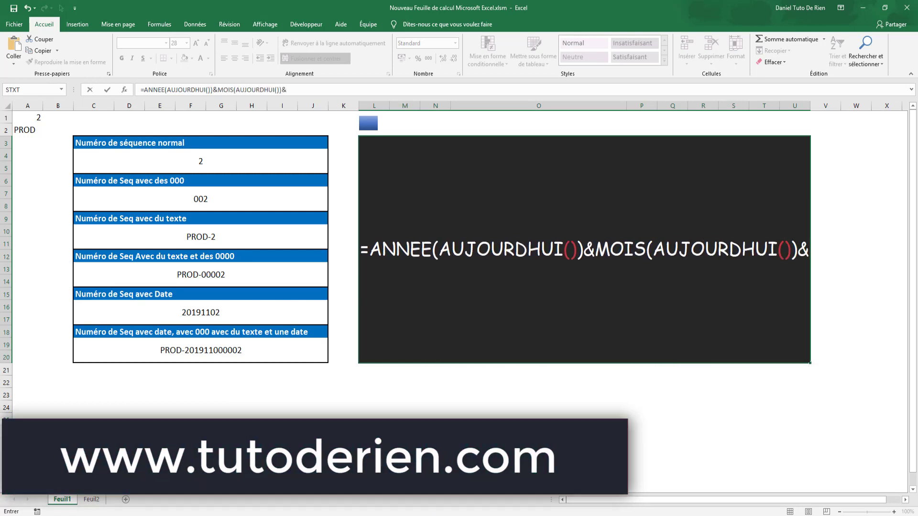
{"action": "type", "text": "jo"}
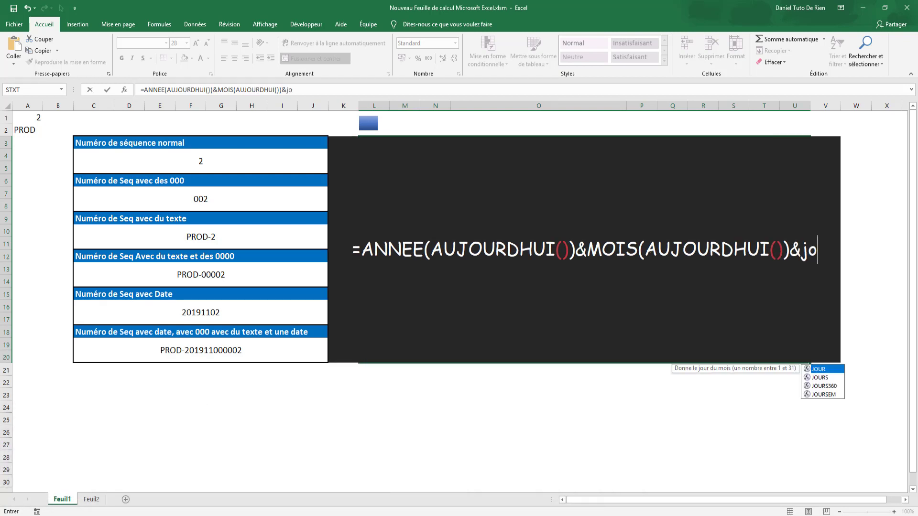
{"action": "type", "text": "ur"}
{"action": "key", "text": "Tab"}
{"action": "type", "text": "a"}
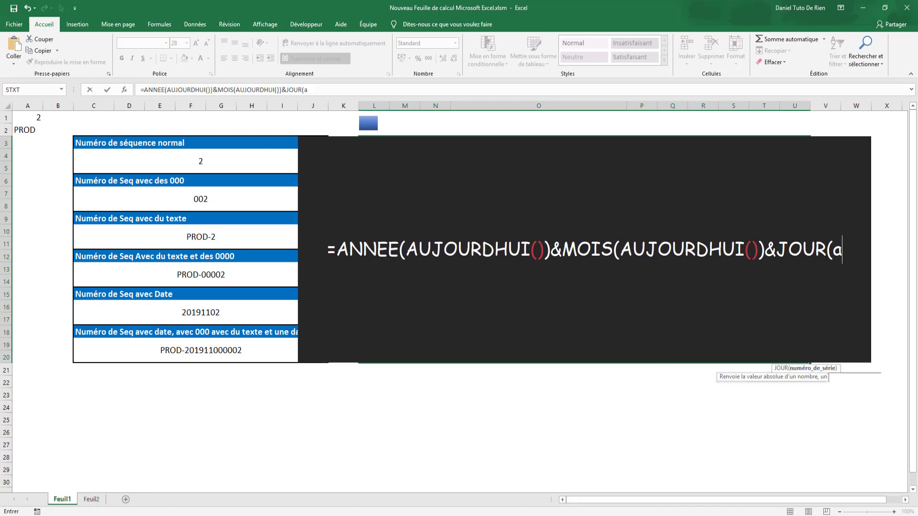
{"action": "type", "text": "u"}
{"action": "key", "text": "Tab"}
{"action": "type", "text": "))"}
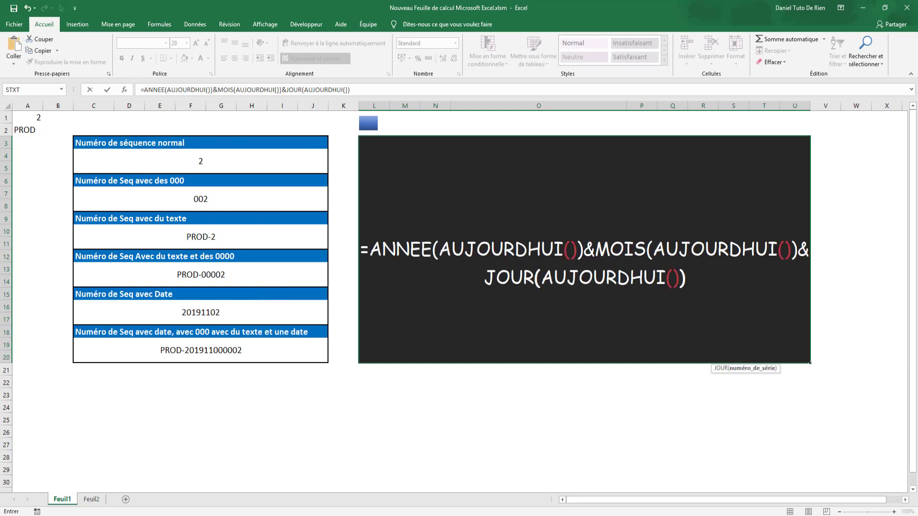
{"action": "type", "text": "&"}
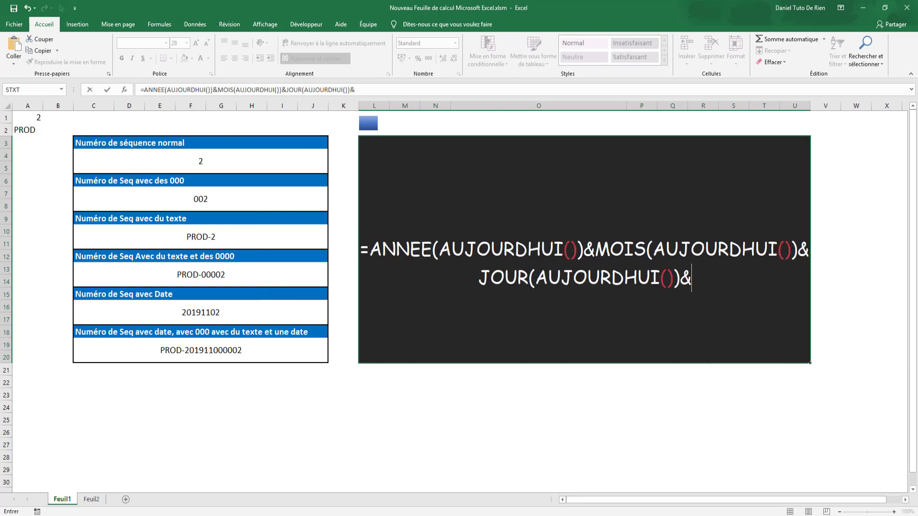
{"action": "left_click", "coordinate": [28, 117]}
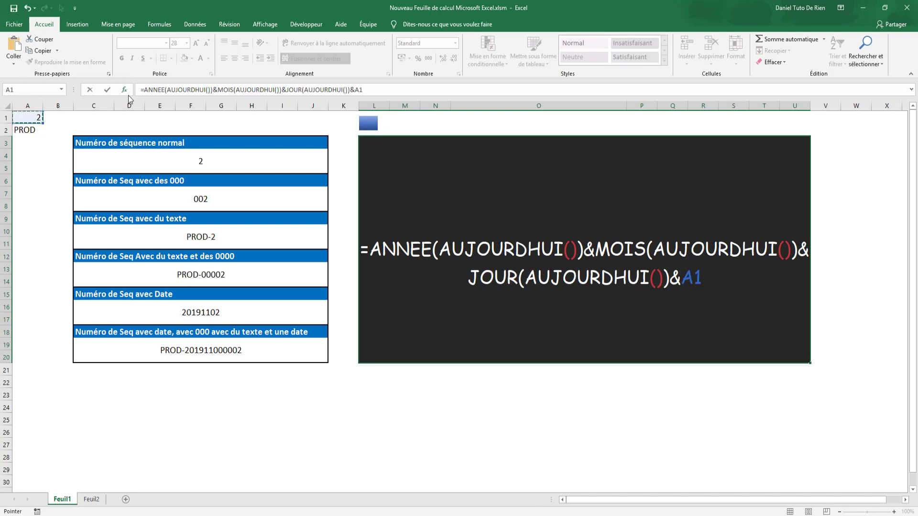
{"action": "key", "text": "Return"}
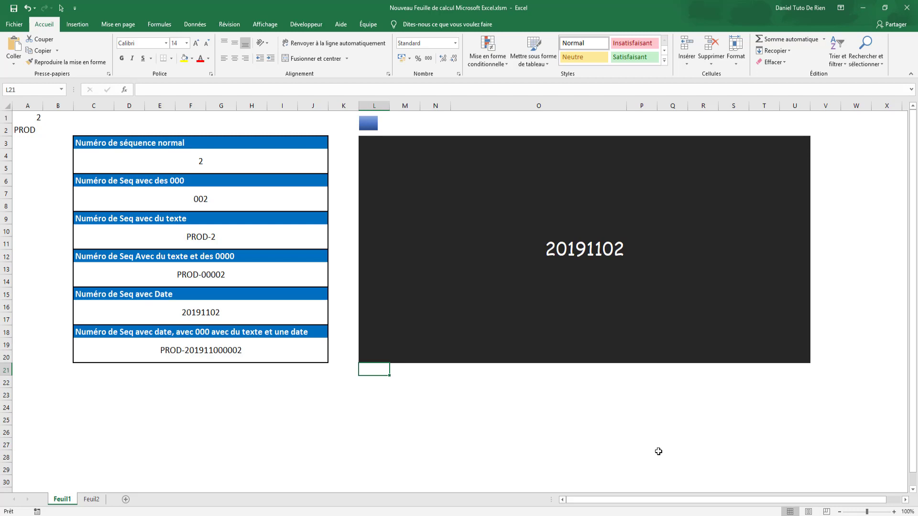
Wrap the L3 formula's MOIS(AUJOURDHUI()) in TEXTE(...;"mmmm") to show the month name.
{"action": "left_click", "coordinate": [564, 235]}
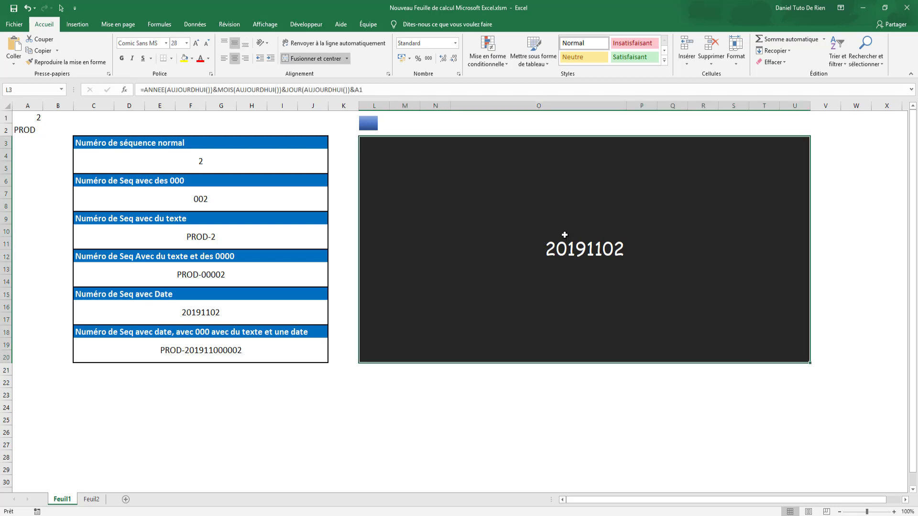
{"action": "double_click", "coordinate": [579, 273]}
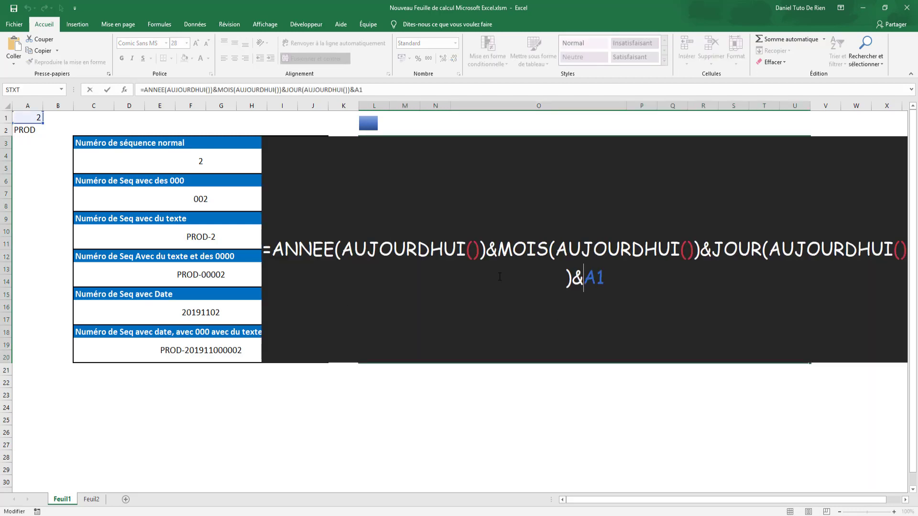
{"action": "double_click", "coordinate": [502, 248]}
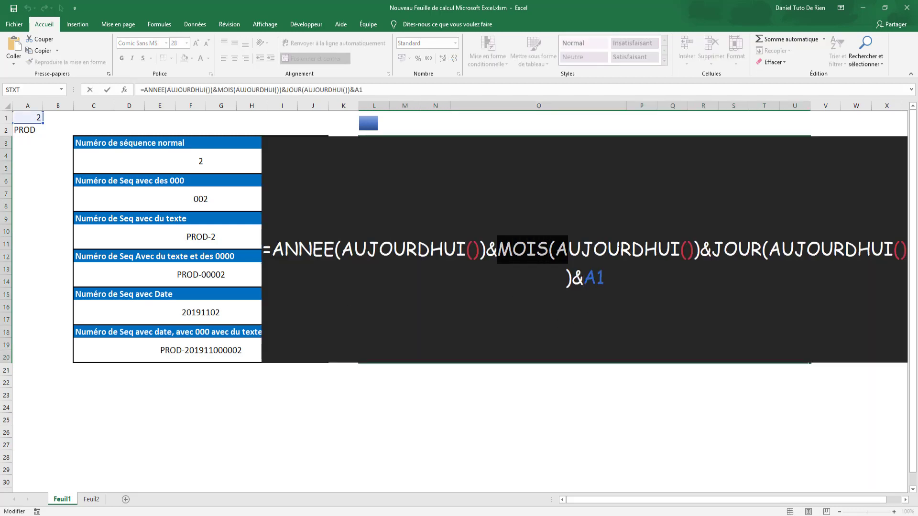
{"action": "left_click_drag", "start_coordinate": [568, 249], "coordinate": [694, 251]}
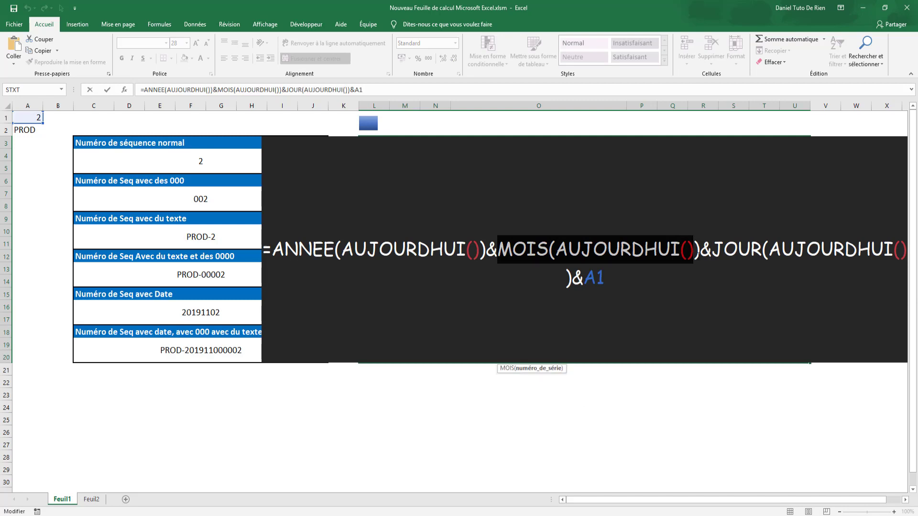
{"action": "key", "text": "Left"}
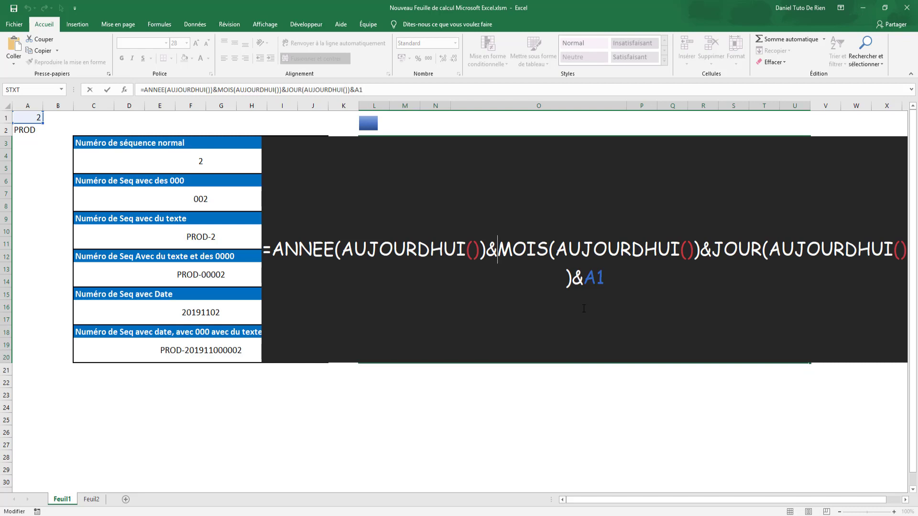
{"action": "type", "text": "texte"}
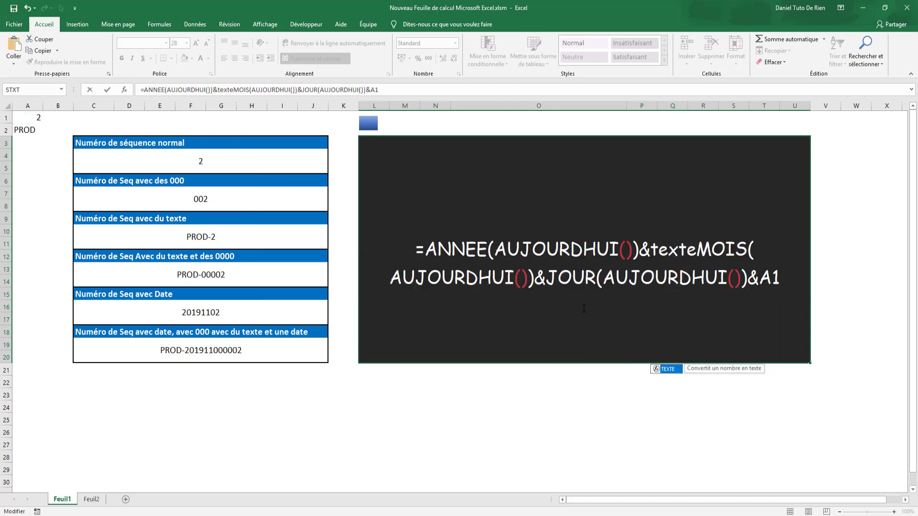
{"action": "key", "text": "Tab"}
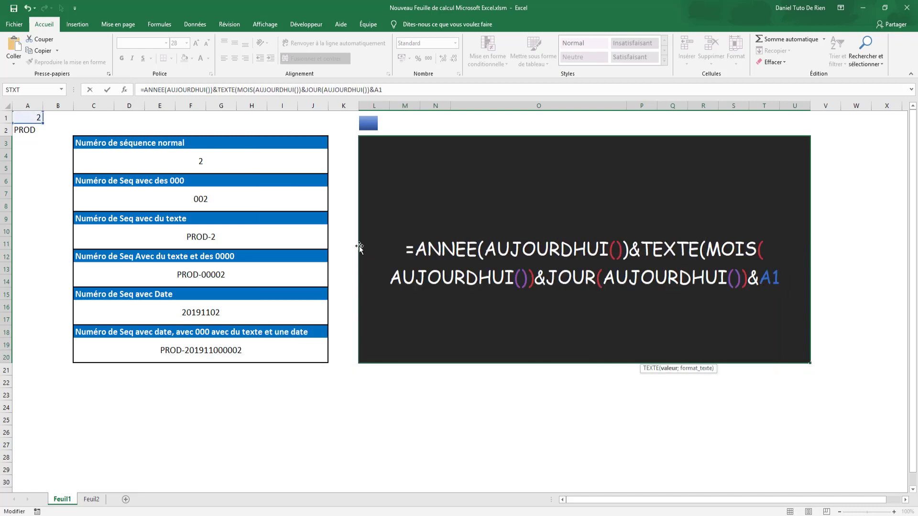
{"action": "key", "text": "Right"}
{"action": "key", "text": "Right"}
{"action": "key", "text": "Right"}
{"action": "type", "text": ";\"mmmm"}
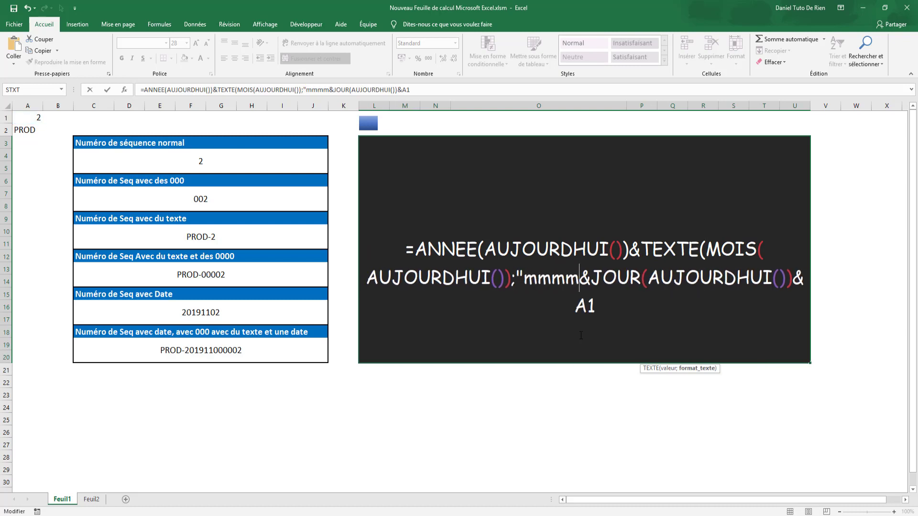
{"action": "type", "text": "\""}
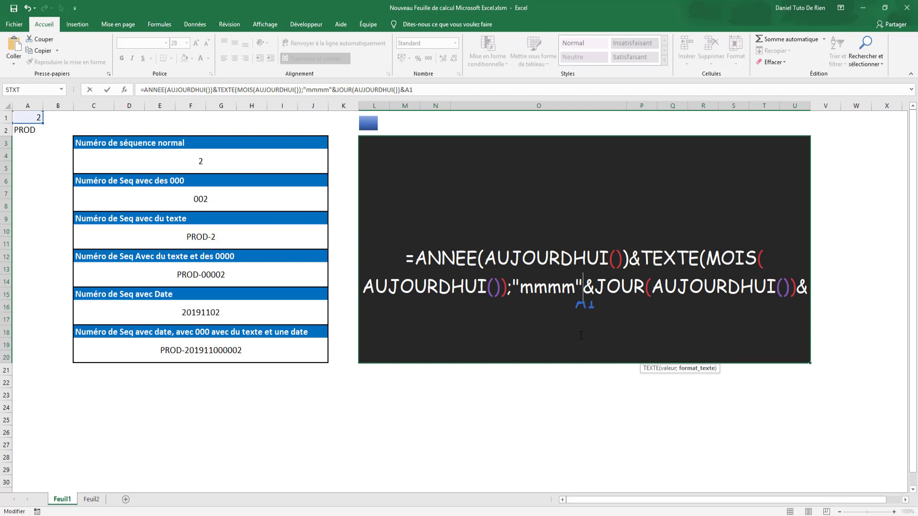
{"action": "type", "text": ")"}
{"action": "key", "text": "Return"}
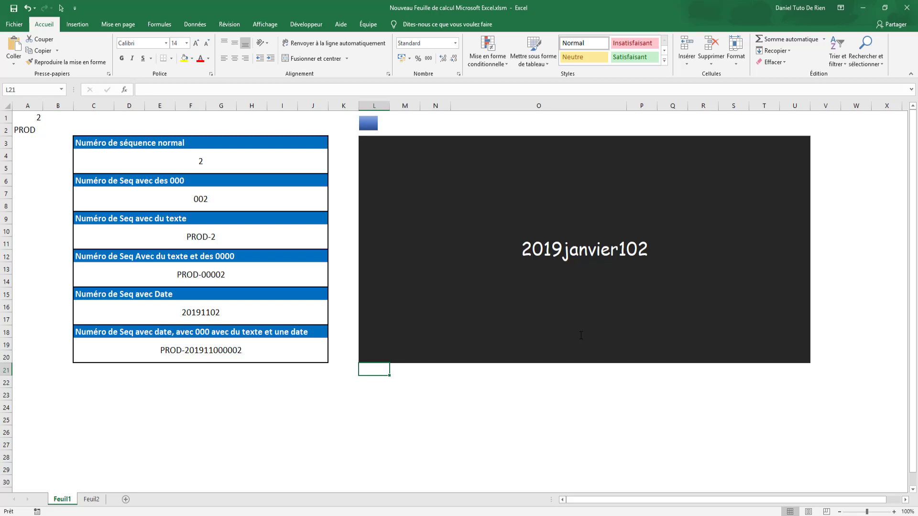
Shorten the L3 month format from "mmmm" to "mmm" so it displays janv.
{"action": "left_click", "coordinate": [581, 335]}
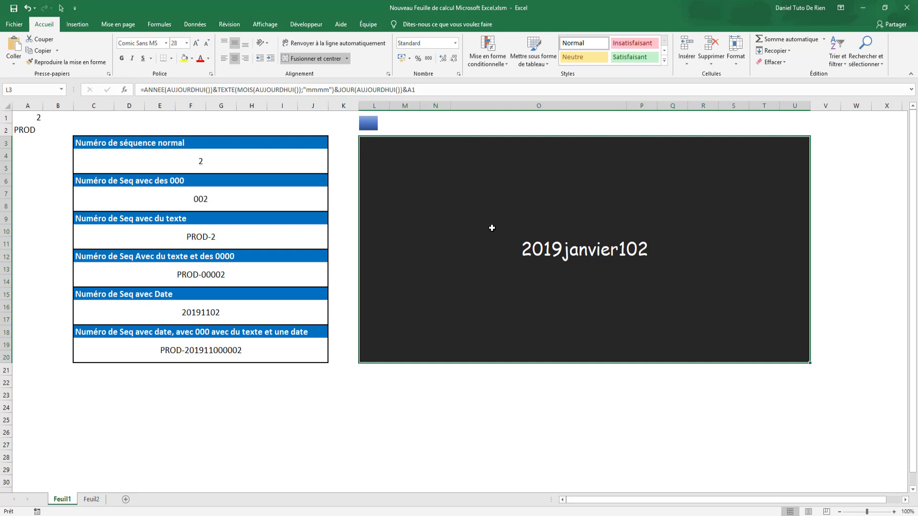
{"action": "double_click", "coordinate": [581, 246]}
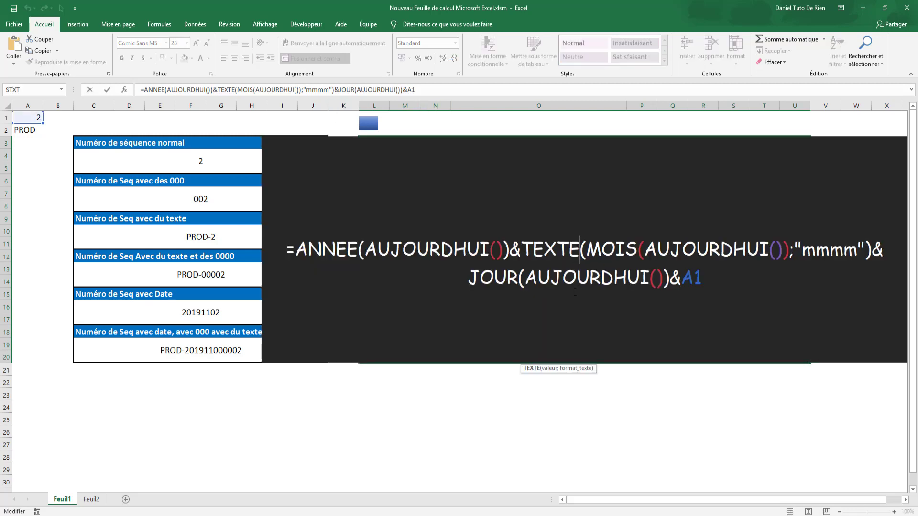
{"action": "left_click", "coordinate": [858, 249]}
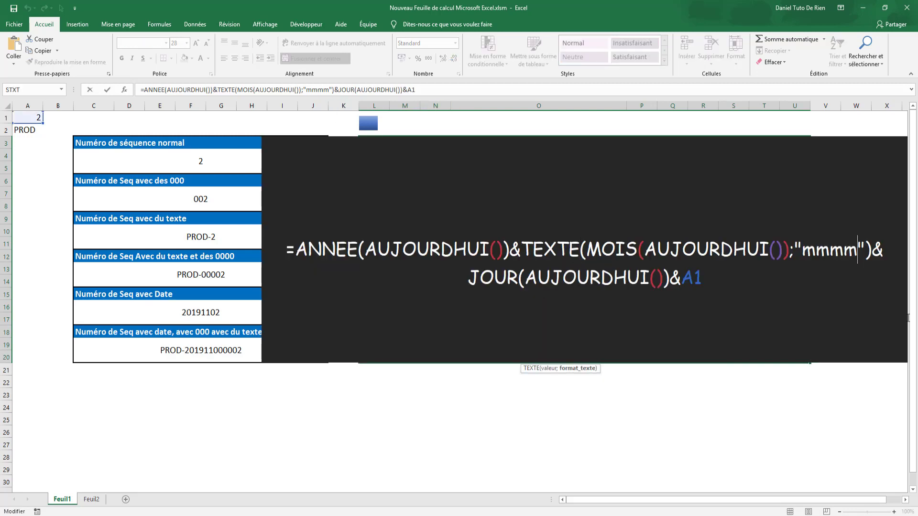
{"action": "key", "text": "BackSpace"}
{"action": "key", "text": "Return"}
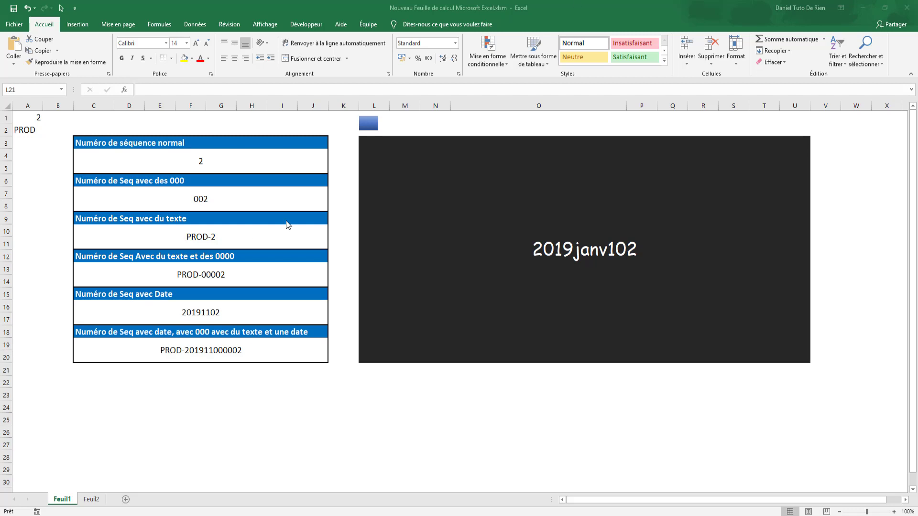
Start the L3 formula with ="PROD-"&ANNEE(AUJOURDHUI())&MOIS(AUJOURDHUI()).
{"action": "left_click", "coordinate": [663, 285]}
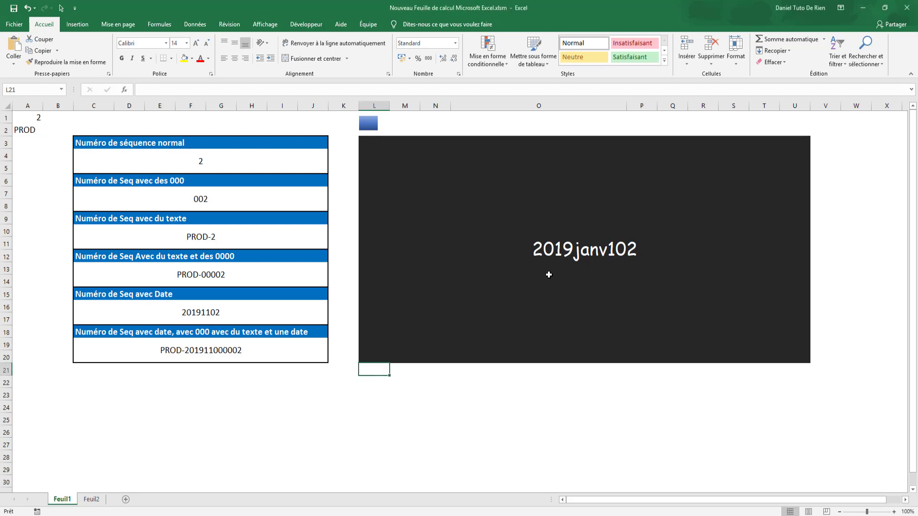
{"action": "left_click", "coordinate": [569, 274]}
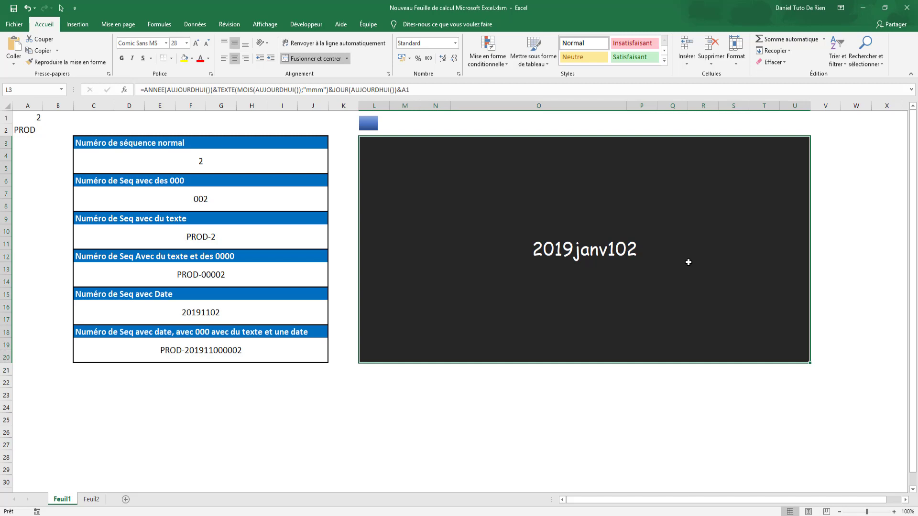
{"action": "type", "text": "="}
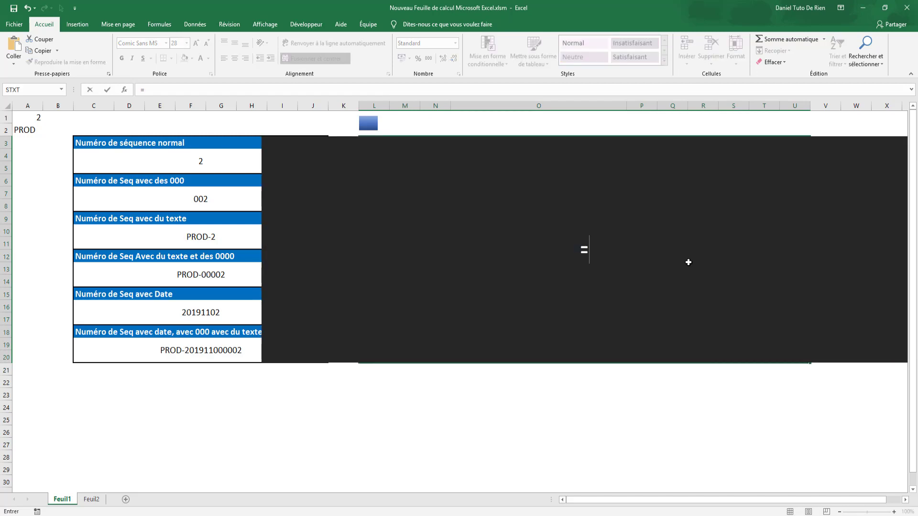
{"action": "type", "text": "\"Prod"}
{"action": "key", "text": "BackSpace"}
{"action": "key", "text": "BackSpace"}
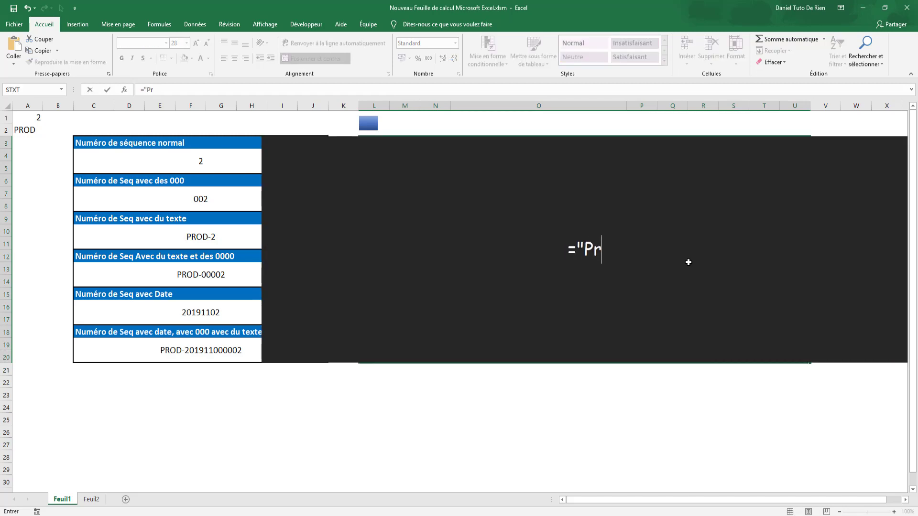
{"action": "key", "text": "BackSpace"}
{"action": "key", "text": "BackSpace"}
{"action": "type", "text": "PROD-\"&"}
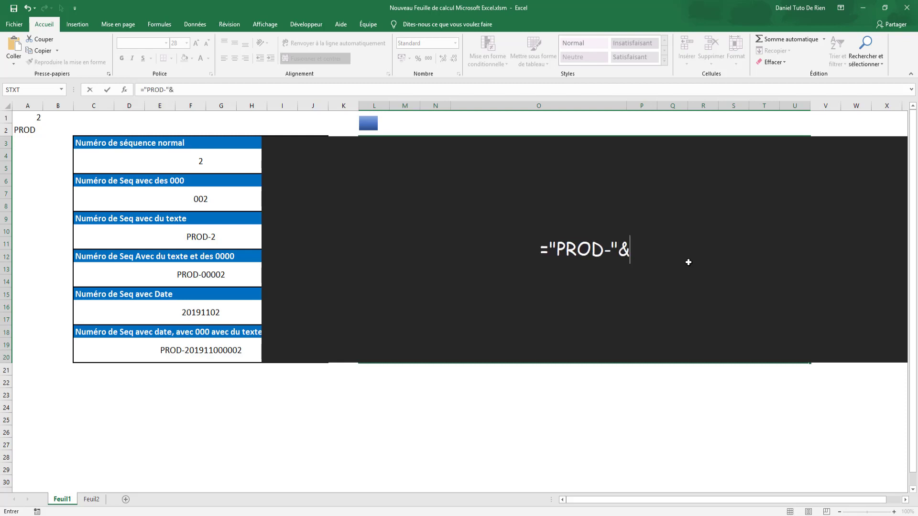
{"action": "type", "text": "ann"}
{"action": "key", "text": "Tab"}
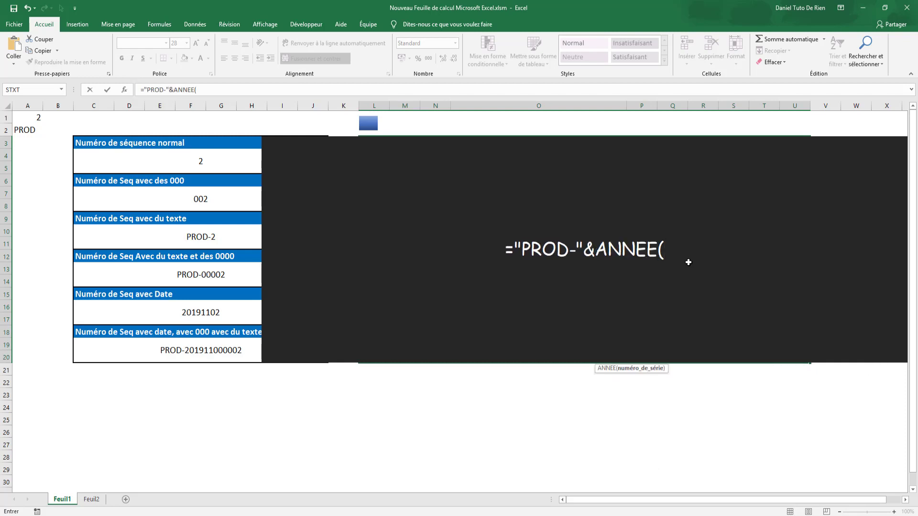
{"action": "type", "text": "au"}
{"action": "key", "text": "Tab"}
{"action": "type", "text": ")"}
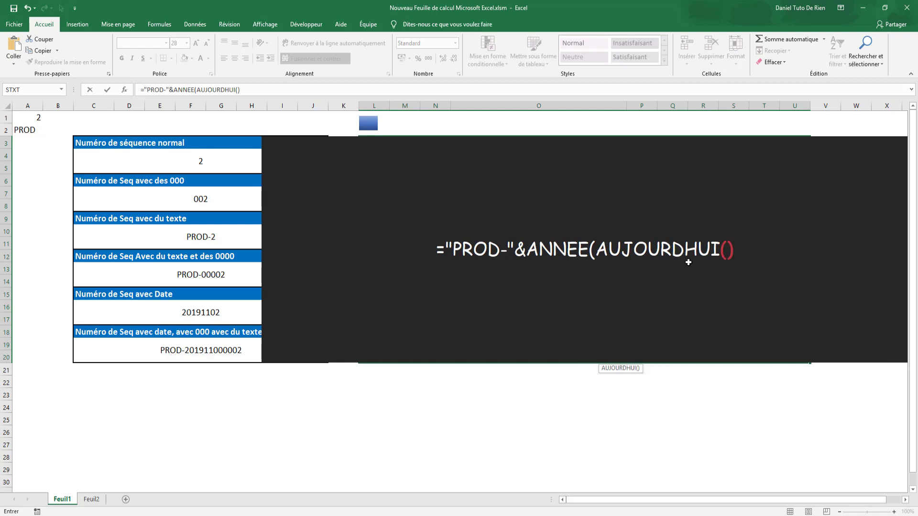
{"action": "type", "text": ")&m"}
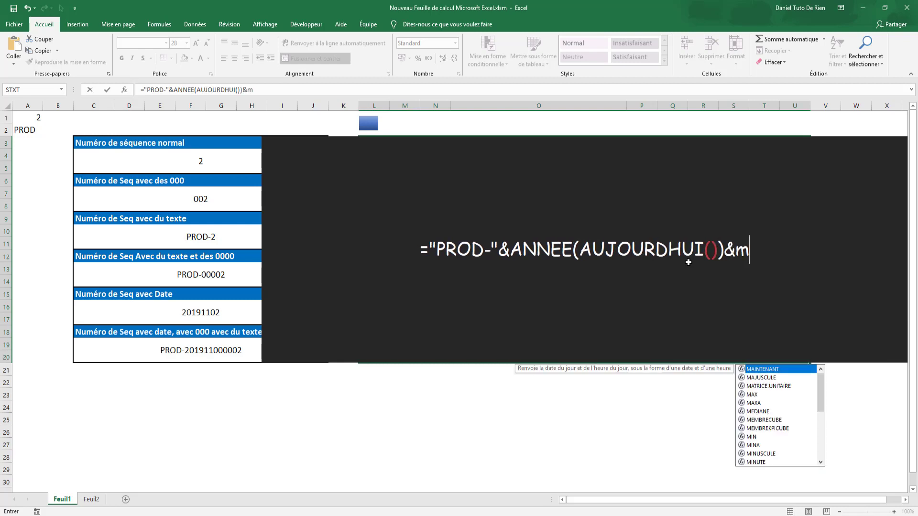
{"action": "type", "text": "ois"}
{"action": "key", "text": "Tab"}
{"action": "type", "text": "auj"}
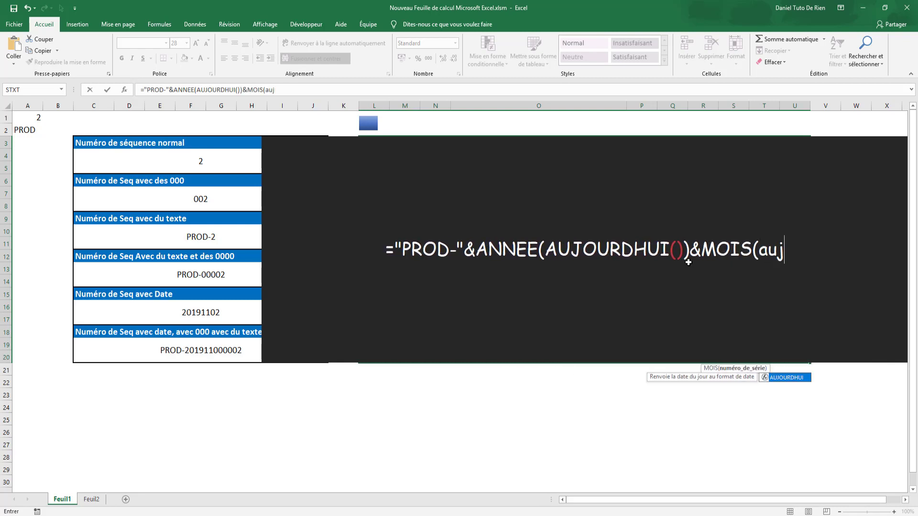
{"action": "key", "text": "Tab"}
Append &JOUR(AUJOURDHUI())&TEXTE(A1;"000") to complete the PROD- code formula.
{"action": "type", "text": "))&"}
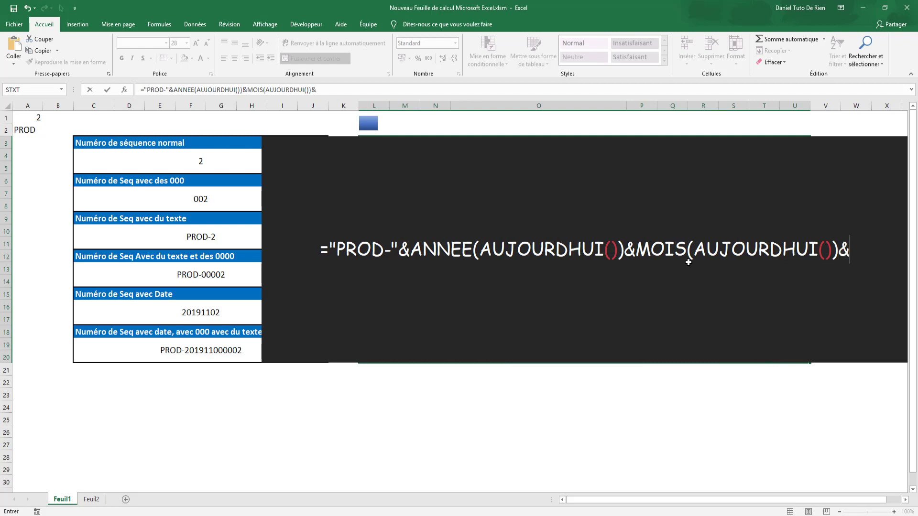
{"action": "type", "text": "jour"}
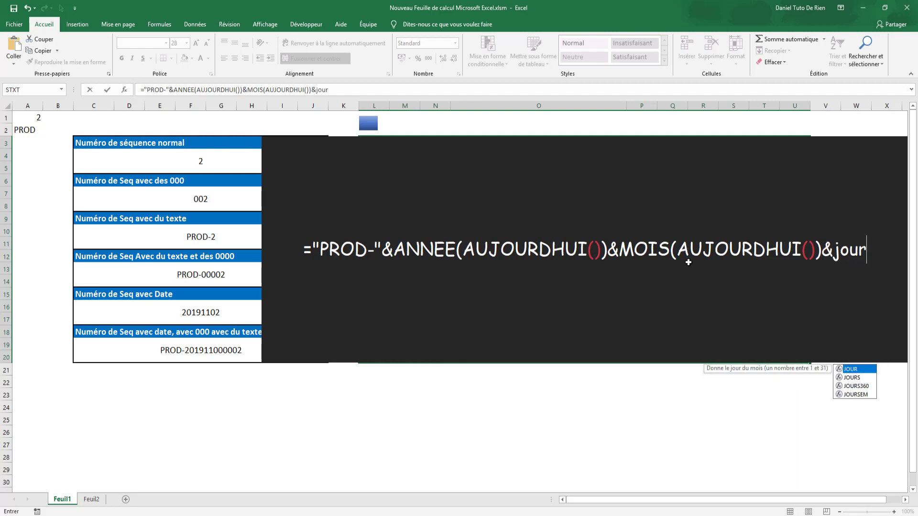
{"action": "key", "text": "Tab"}
{"action": "type", "text": "au"}
{"action": "key", "text": "Tab"}
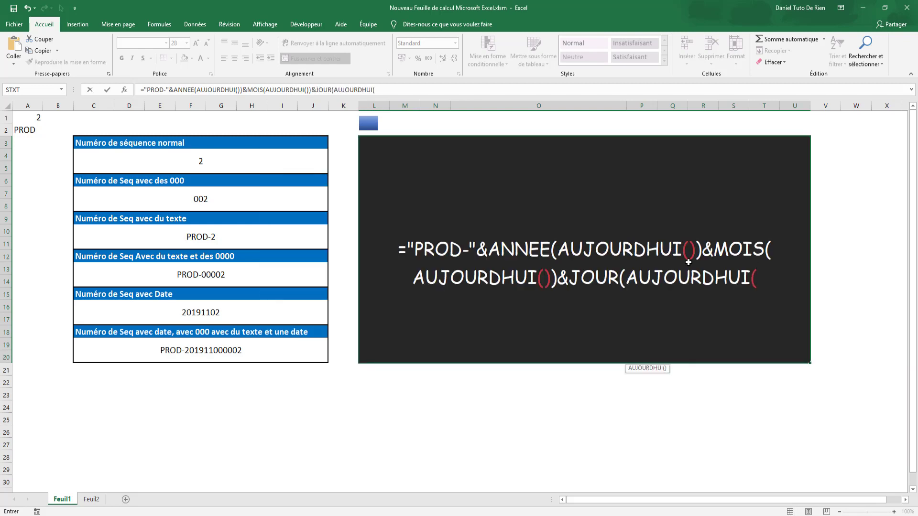
{"action": "type", "text": "))&"}
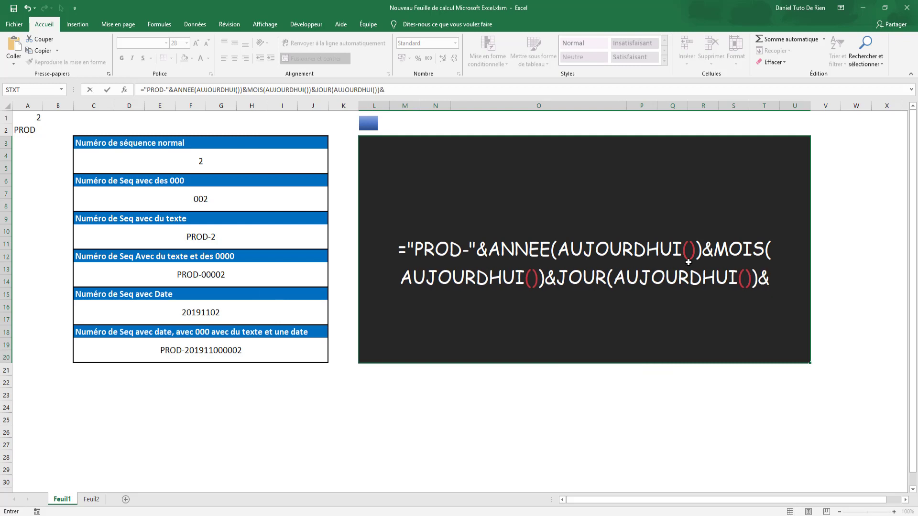
{"action": "type", "text": "texte"}
{"action": "key", "text": "Tab"}
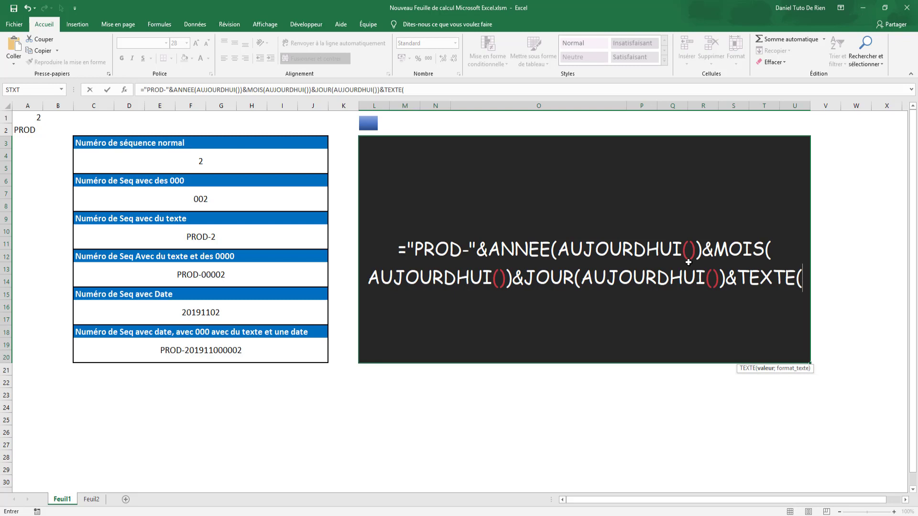
{"action": "left_click", "coordinate": [31, 115]}
{"action": "type", "text": ";"}
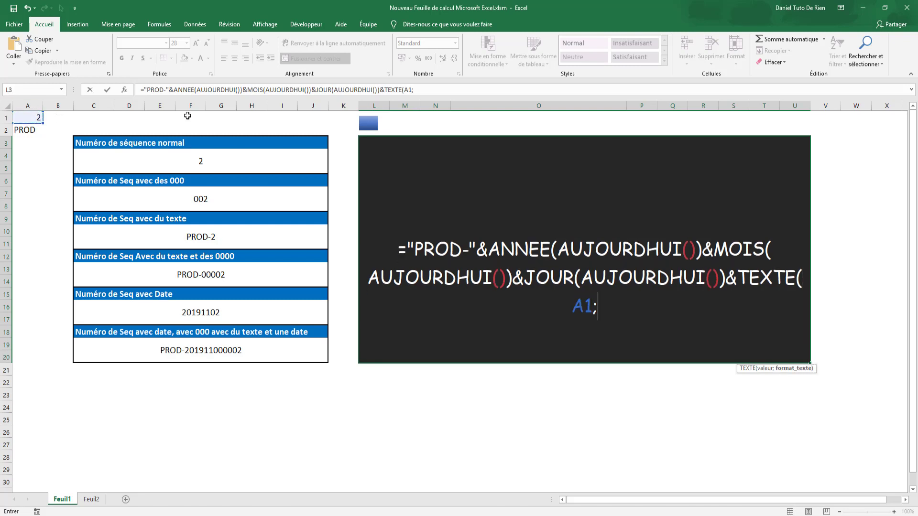
{"action": "type", "text": "\""}
{"action": "type", "text": "000"}
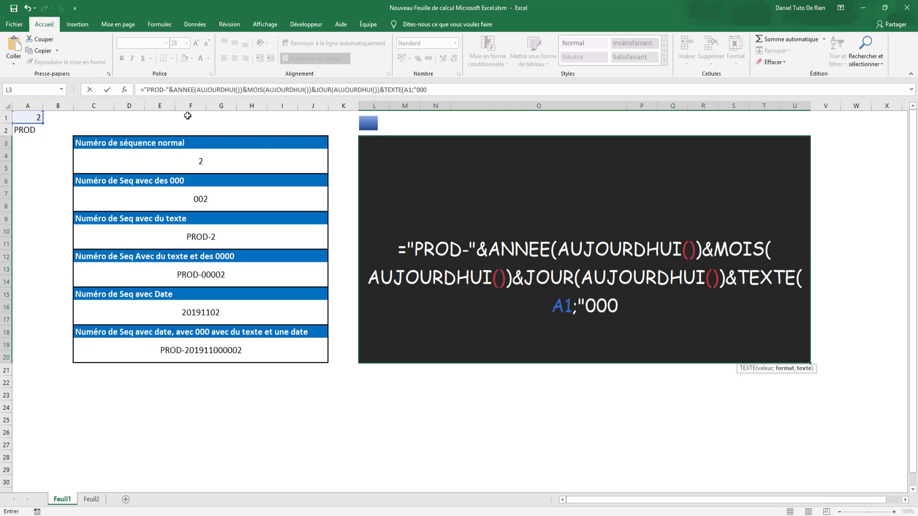
{"action": "type", "text": "\")"}
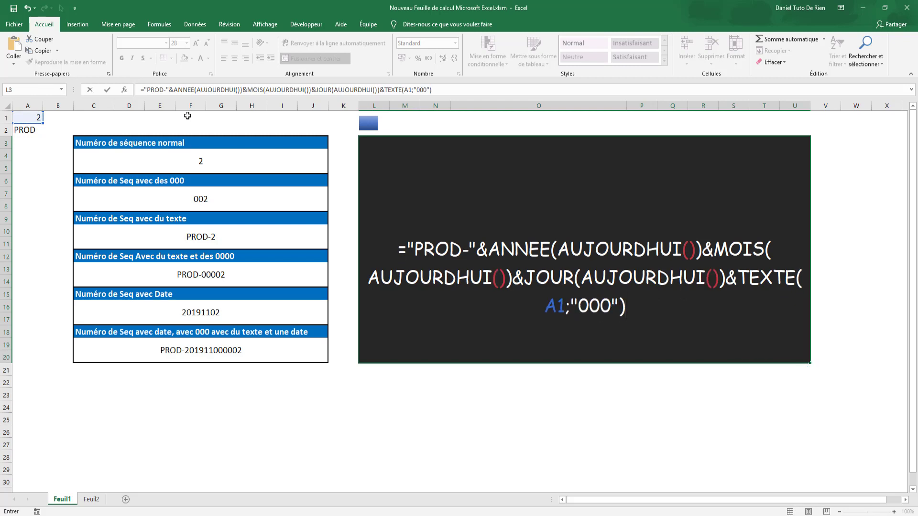
{"action": "key", "text": "Return"}
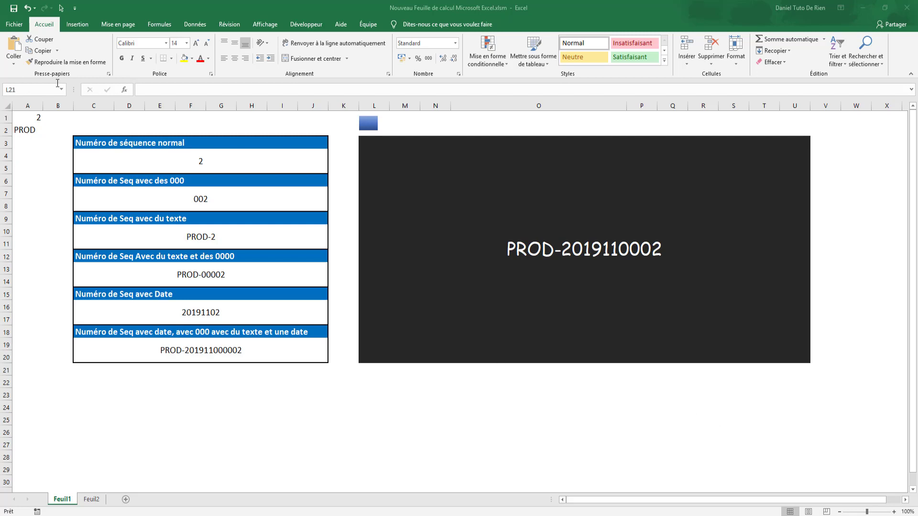
Run the random macro button thirteen more times until A1 shows 6465, then view Feuil2.
{"action": "left_click", "coordinate": [37, 120]}
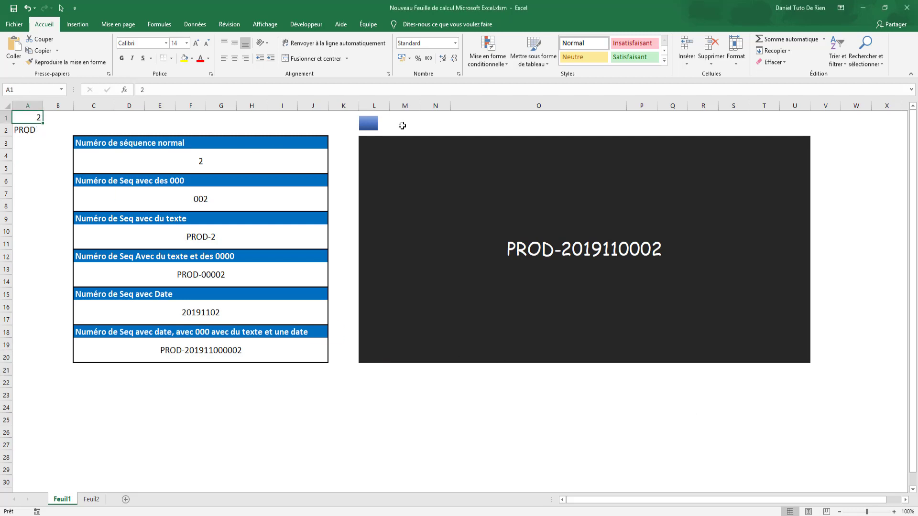
{"action": "left_click", "coordinate": [376, 127]}
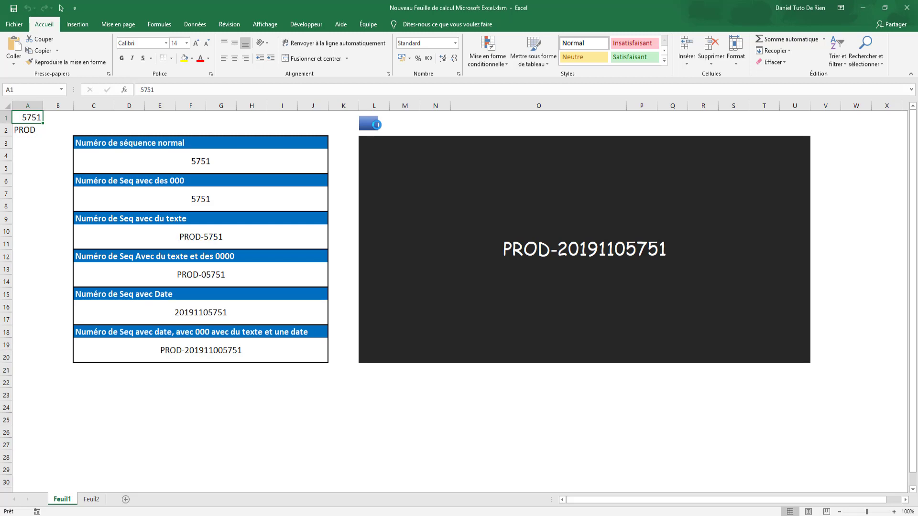
{"action": "left_click", "coordinate": [377, 126]}
{"action": "left_click", "coordinate": [378, 126]}
{"action": "left_click", "coordinate": [377, 126]}
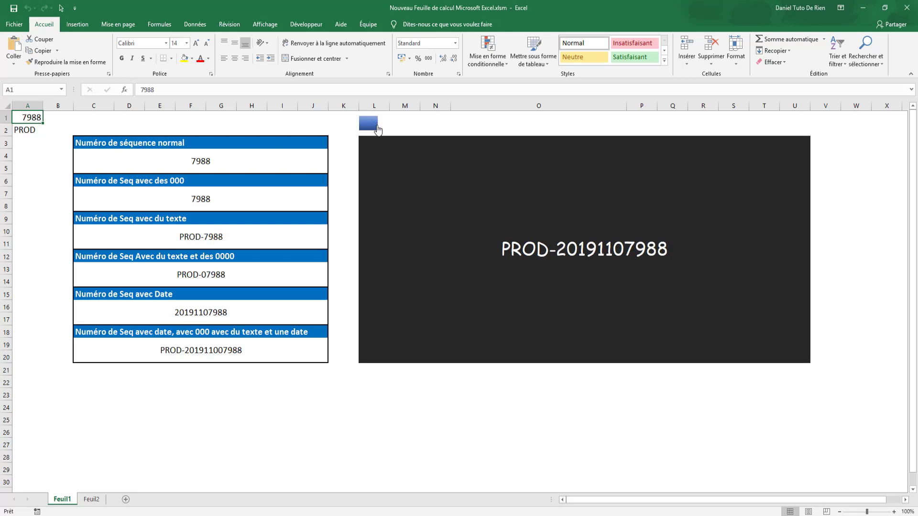
{"action": "left_click", "coordinate": [378, 126]}
{"action": "left_click", "coordinate": [377, 127]}
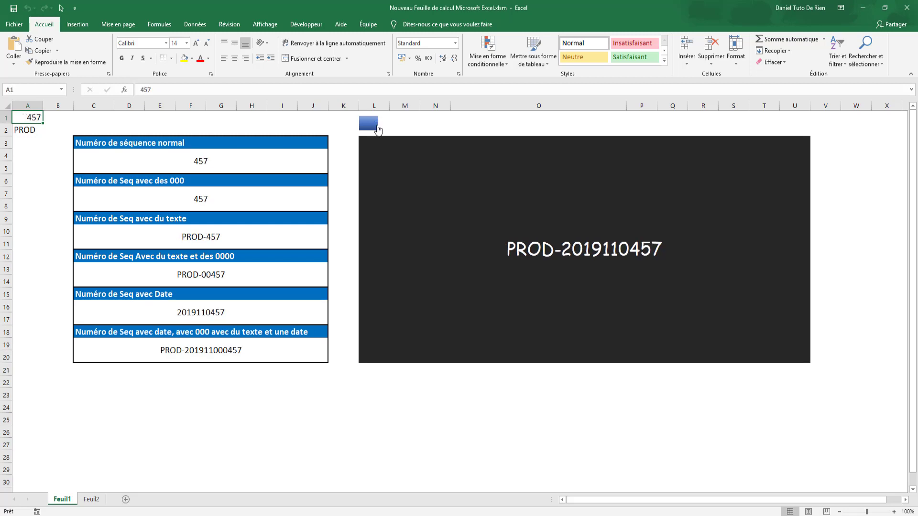
{"action": "left_click", "coordinate": [377, 126]}
{"action": "left_click", "coordinate": [377, 126]}
{"action": "left_click", "coordinate": [377, 126]}
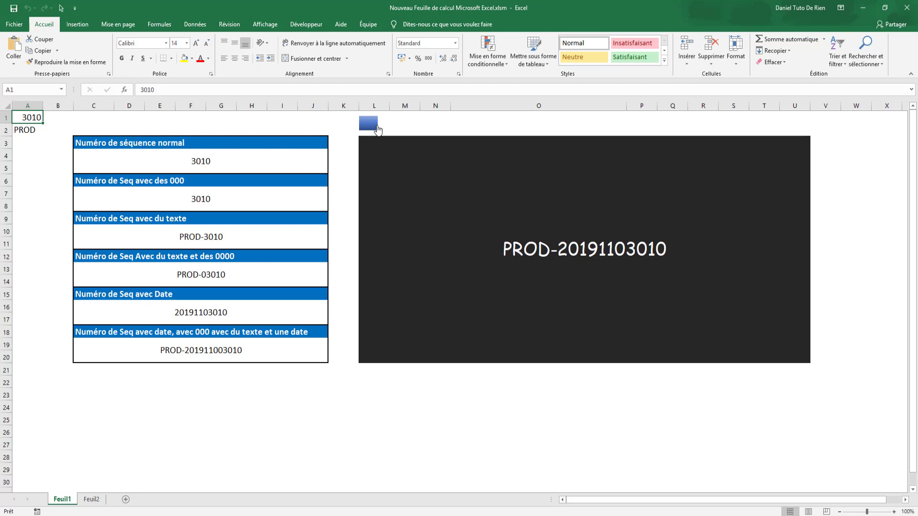
{"action": "left_click", "coordinate": [378, 127]}
{"action": "left_click", "coordinate": [377, 127]}
{"action": "left_click", "coordinate": [377, 127]}
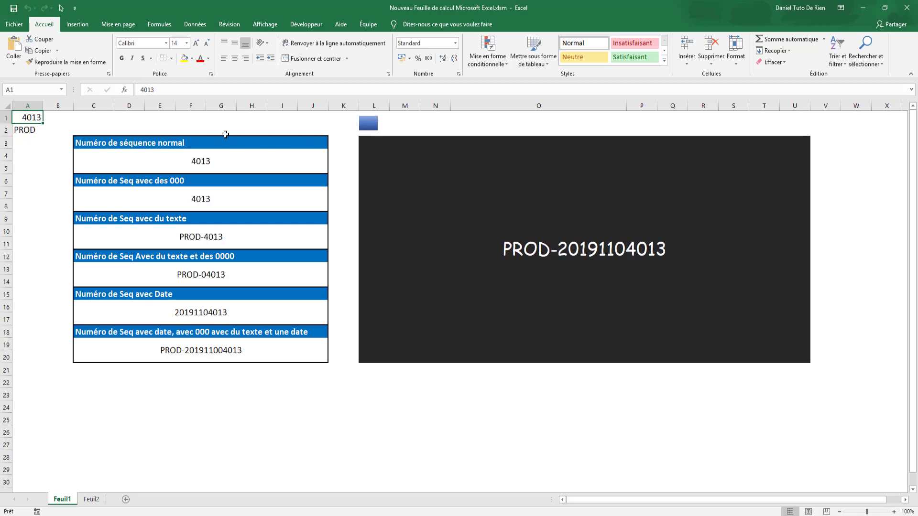
{"action": "left_click", "coordinate": [367, 122]}
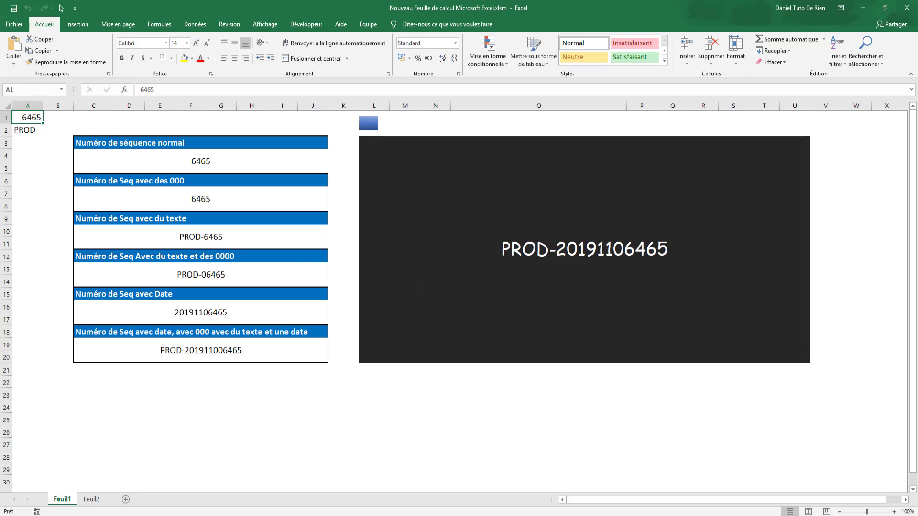
{"action": "left_click", "coordinate": [92, 498]}
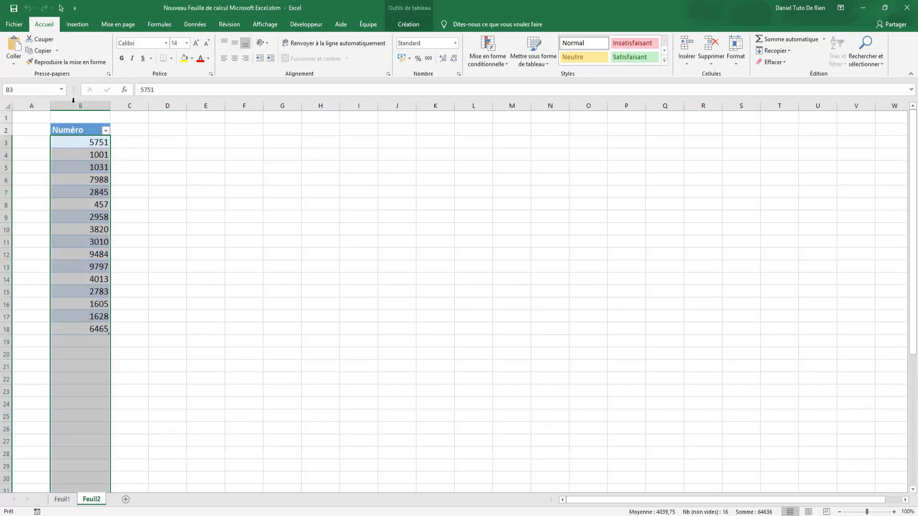
Select all 16 numbers in the Numéro column, B3:B18, on Feuil2.
{"action": "left_click", "coordinate": [277, 400]}
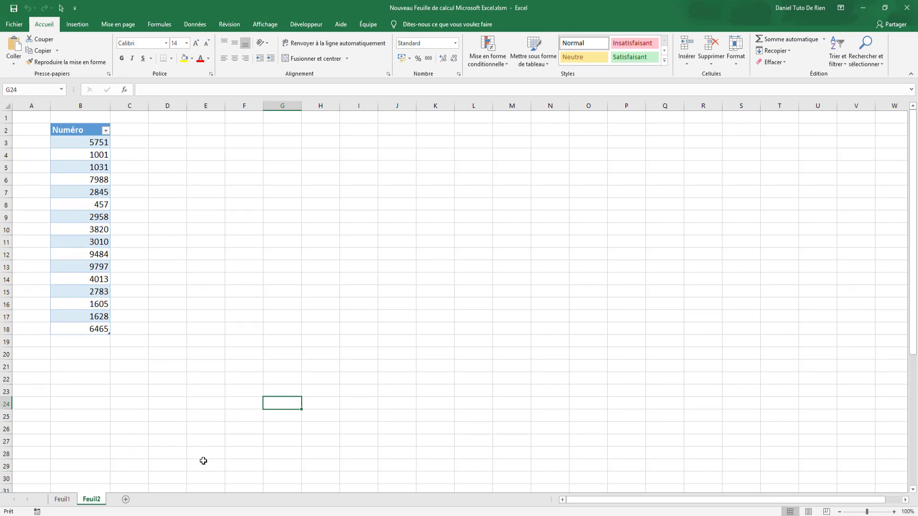
{"action": "left_click", "coordinate": [87, 183]}
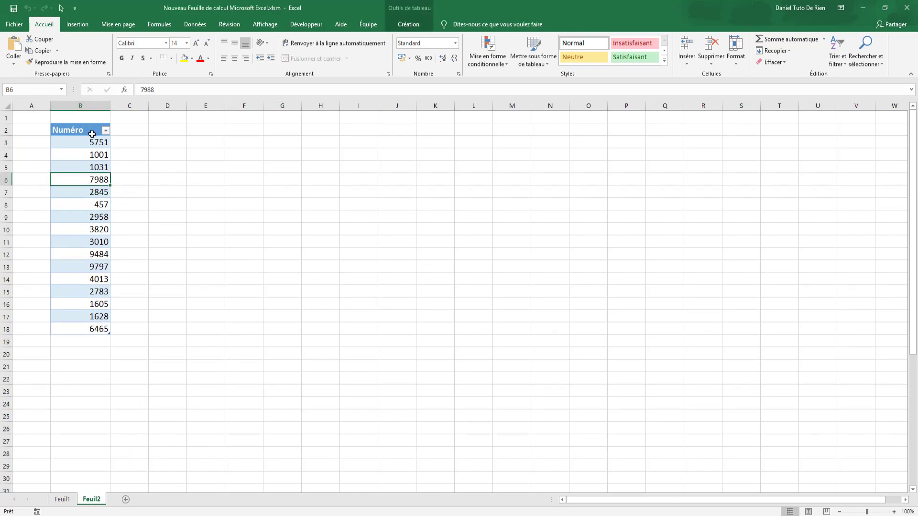
{"action": "left_click_drag", "start_coordinate": [92, 142], "coordinate": [100, 321]}
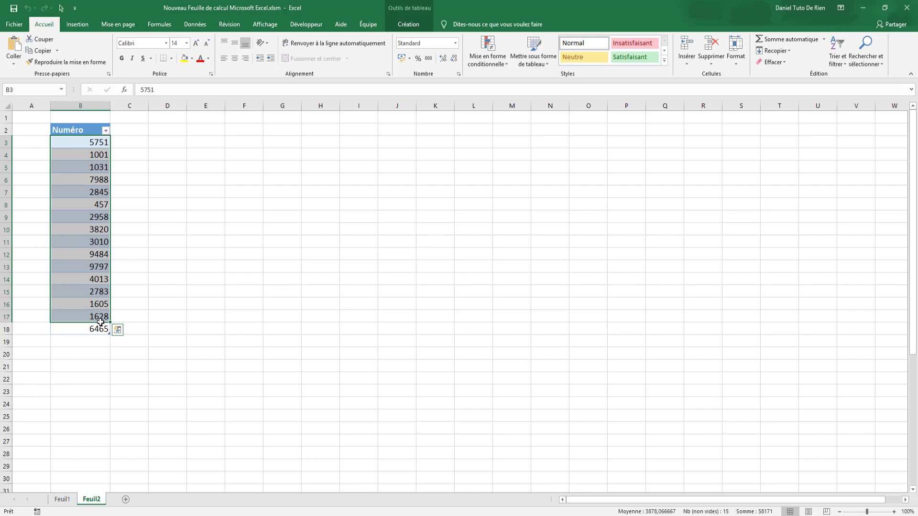
{"action": "left_click", "coordinate": [95, 342]}
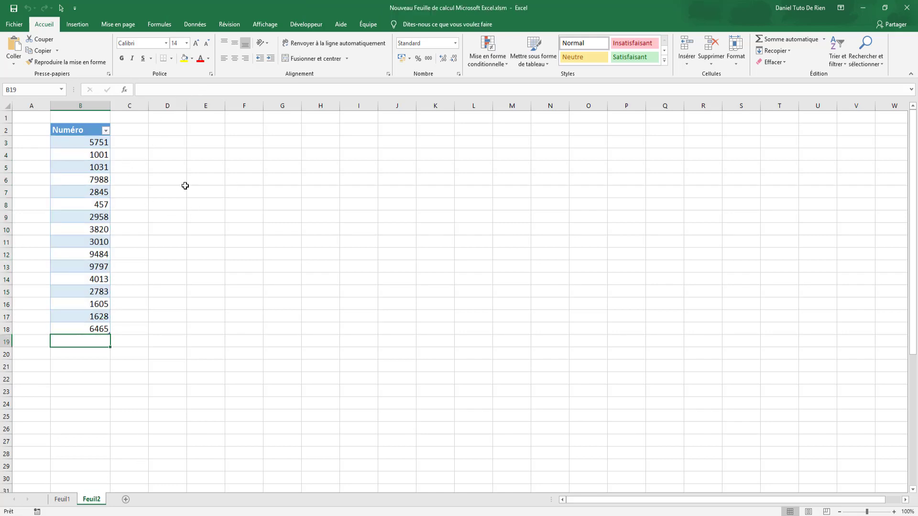
{"action": "mouse_move", "coordinate": [95, 139]}
{"action": "left_mouse_down"}
{"action": "mouse_move", "coordinate": [99, 346]}
{"action": "mouse_move", "coordinate": [98, 331]}
{"action": "left_mouse_up"}
Delete all the table rows so the Numéro table is empty.
{"action": "right_click", "coordinate": [98, 331]}
{"action": "mouse_move", "coordinate": [125, 159]}
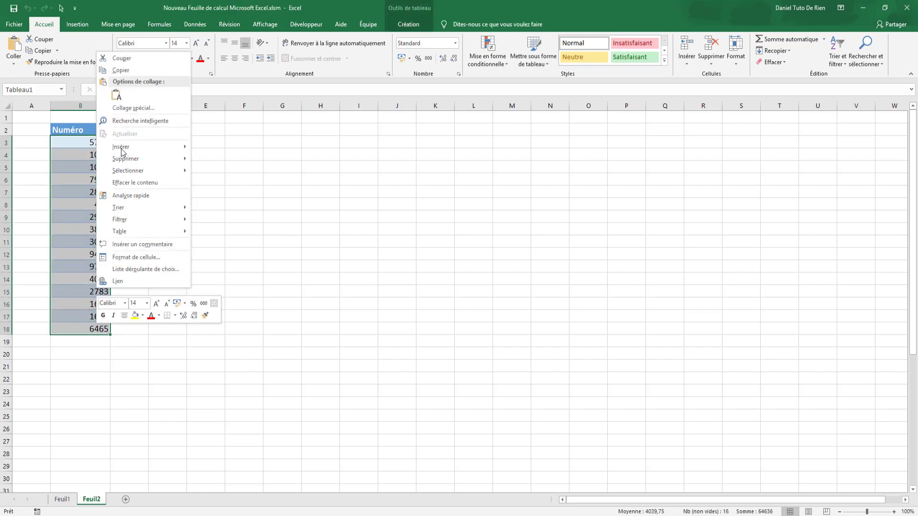
{"action": "left_click", "coordinate": [243, 170]}
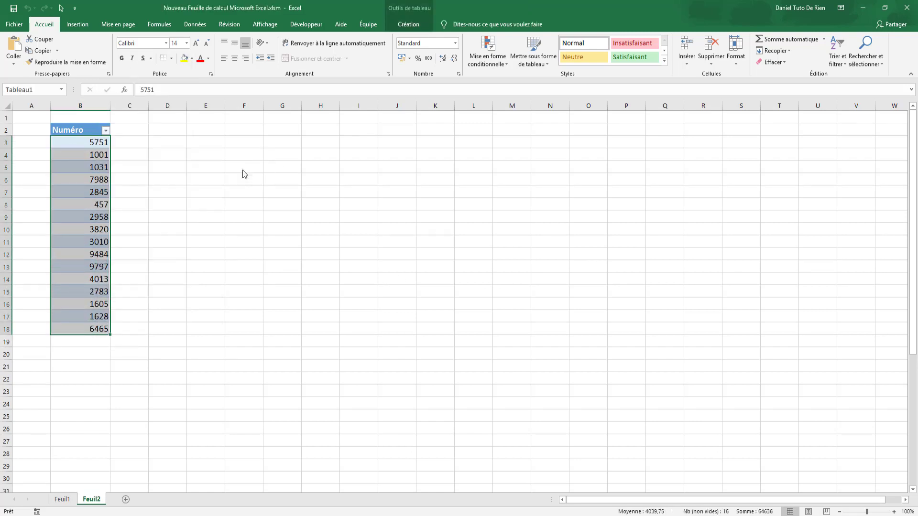
{"action": "left_click", "coordinate": [333, 192]}
{"action": "left_click_drag", "start_coordinate": [354, 195], "coordinate": [356, 194]}
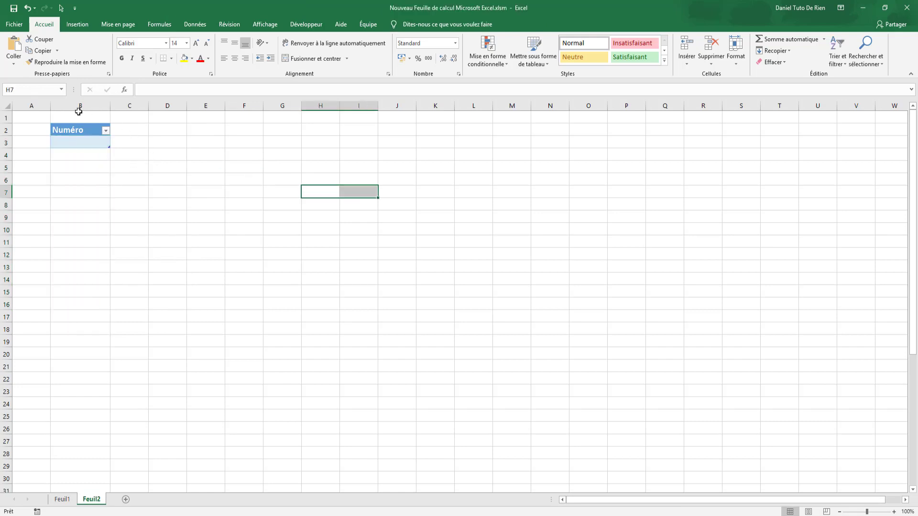
Check the Name Box list (numeroSeq, Tableau1), then open the VBA editor with Alt+F11.
{"action": "left_click", "coordinate": [77, 142]}
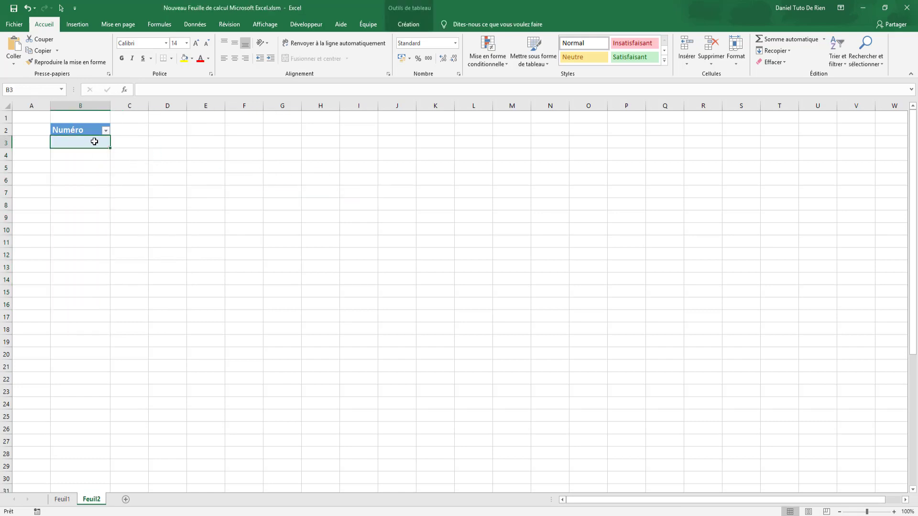
{"action": "left_click", "coordinate": [64, 89]}
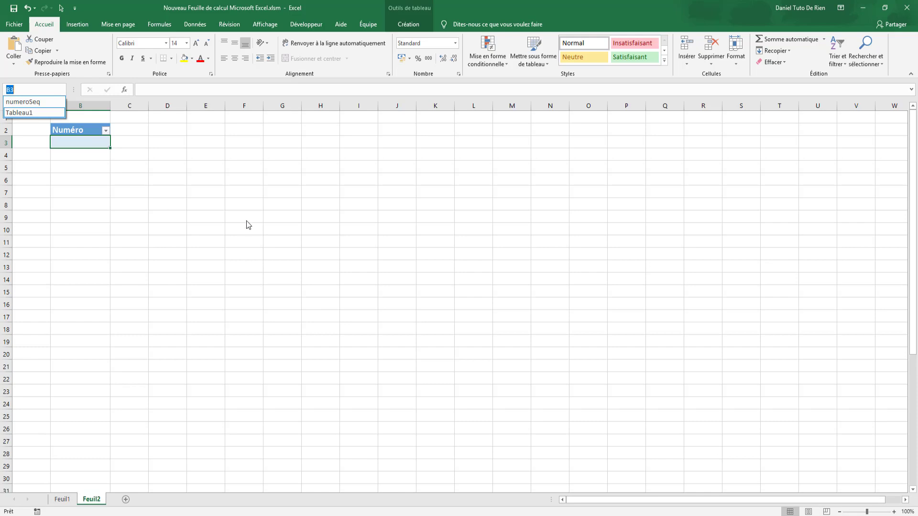
{"action": "key", "text": "Escape"}
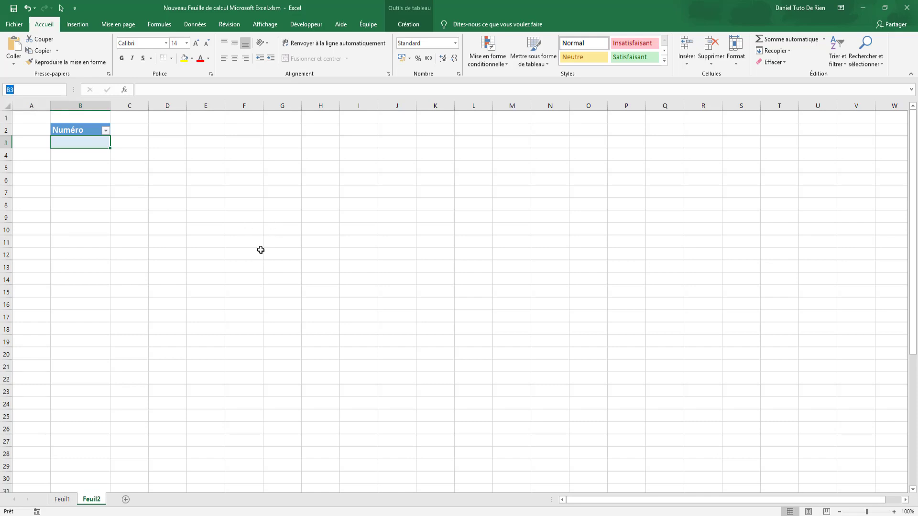
{"action": "left_click", "coordinate": [261, 250]}
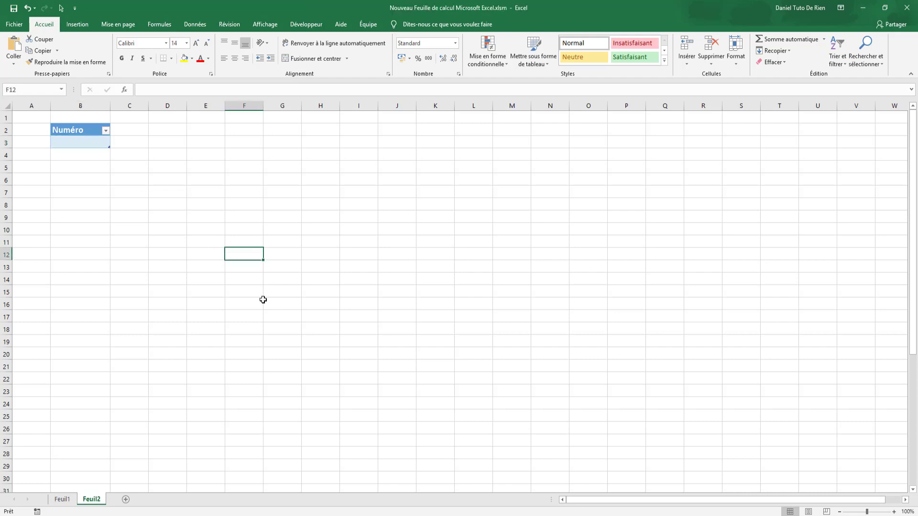
{"action": "key", "text": "alt+F11"}
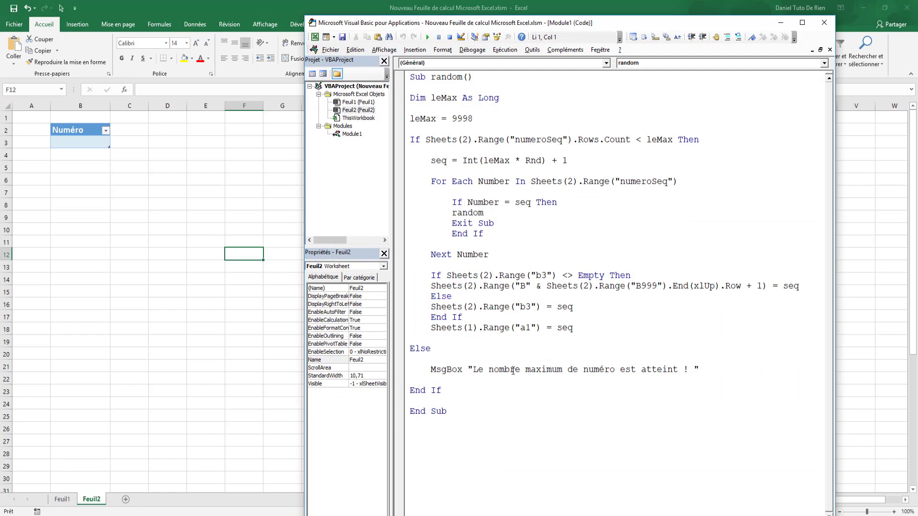
Delete all the code lines between Sub random() and End Sub.
{"action": "mouse_move", "coordinate": [458, 391]}
{"action": "left_mouse_down"}
{"action": "mouse_move", "coordinate": [353, 89]}
{"action": "mouse_move", "coordinate": [363, 81]}
{"action": "left_mouse_up"}
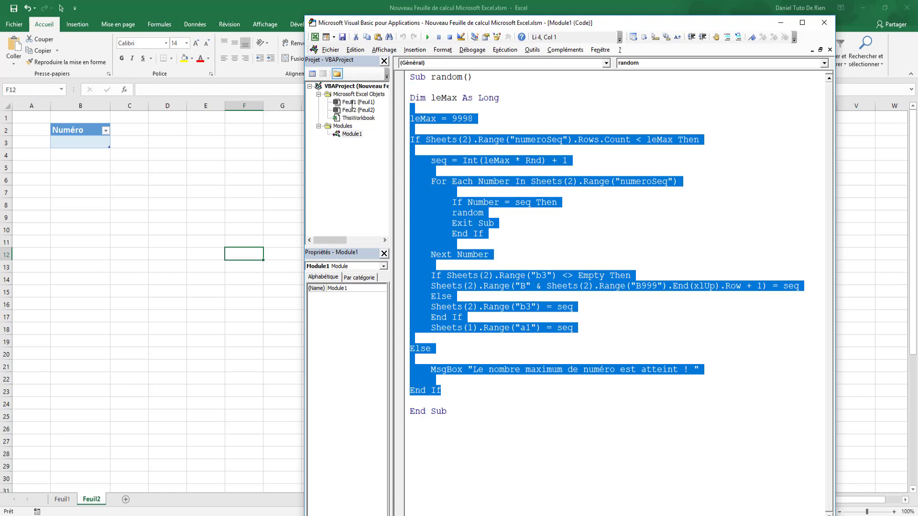
{"action": "key", "text": "Delete"}
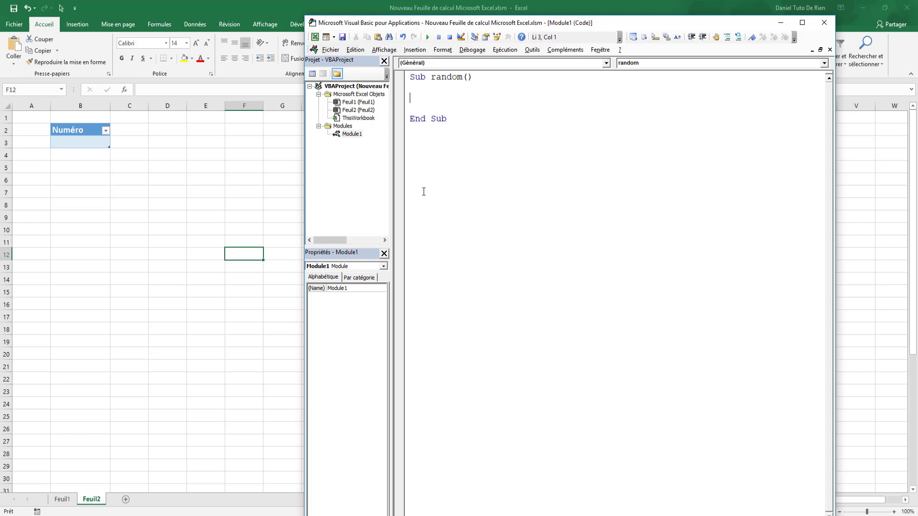
Write Dim seq As Long, seq = Int(10 * Rnd) and Range("D2") = seq, fixing the declaration.
{"action": "type", "text": "dim "}
{"action": "type", "text": "seq "}
{"action": "type", "text": "= "}
{"action": "type", "text": "long"}
{"action": "key", "text": "Return"}
{"action": "key", "text": "Return"}
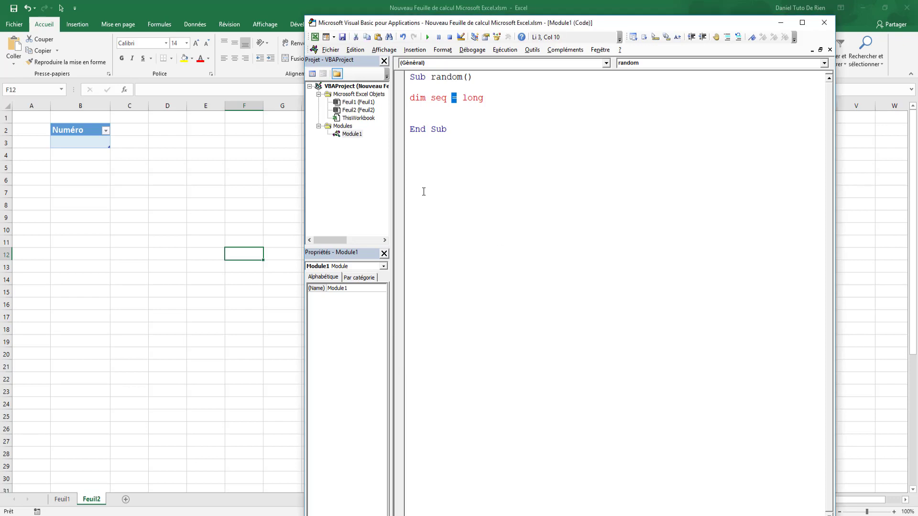
{"action": "type", "text": "as"}
{"action": "key", "text": "Down"}
{"action": "key", "text": "Return"}
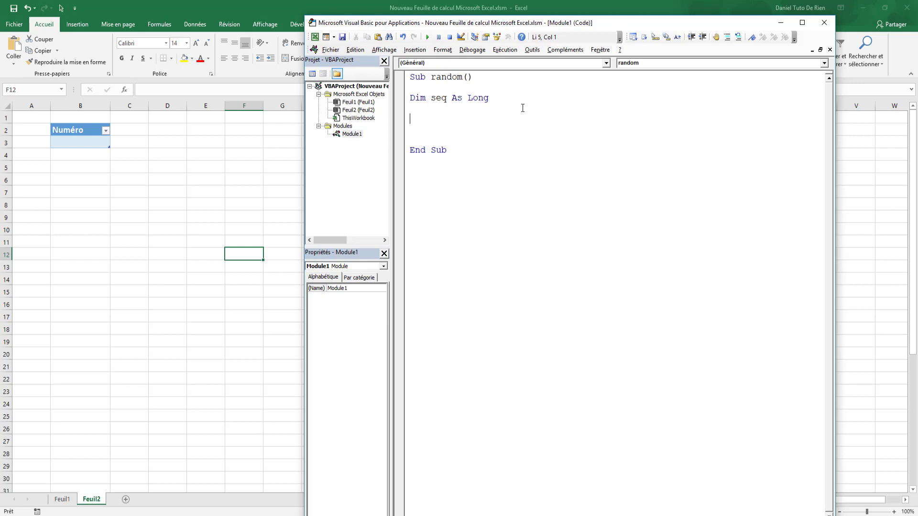
{"action": "type", "text": "seq = i"}
{"action": "type", "text": "nt("}
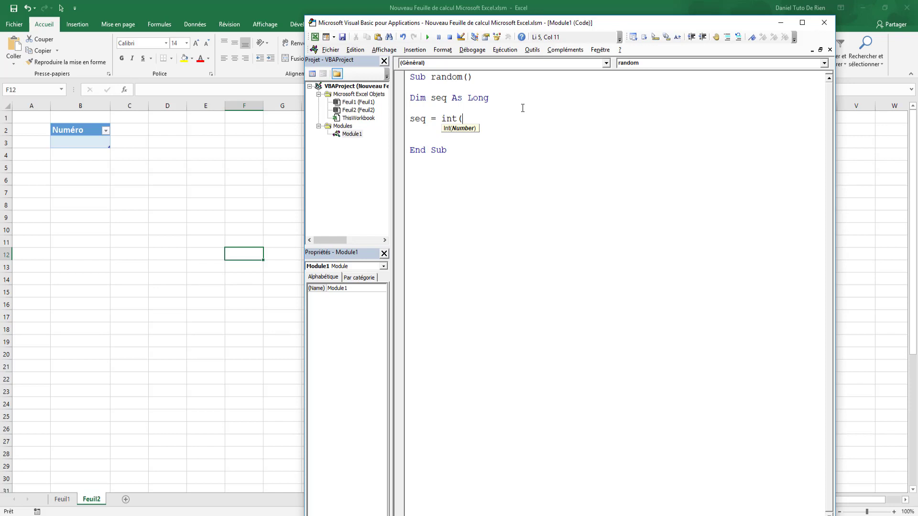
{"action": "type", "text": "10 * "}
{"action": "type", "text": "rnd)"}
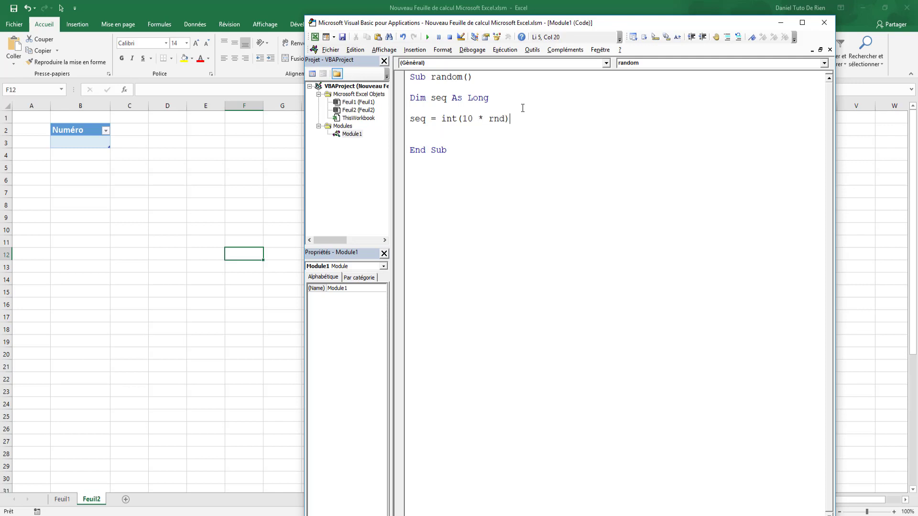
{"action": "key", "text": "Return"}
{"action": "key", "text": "Return"}
{"action": "type", "text": "ran"}
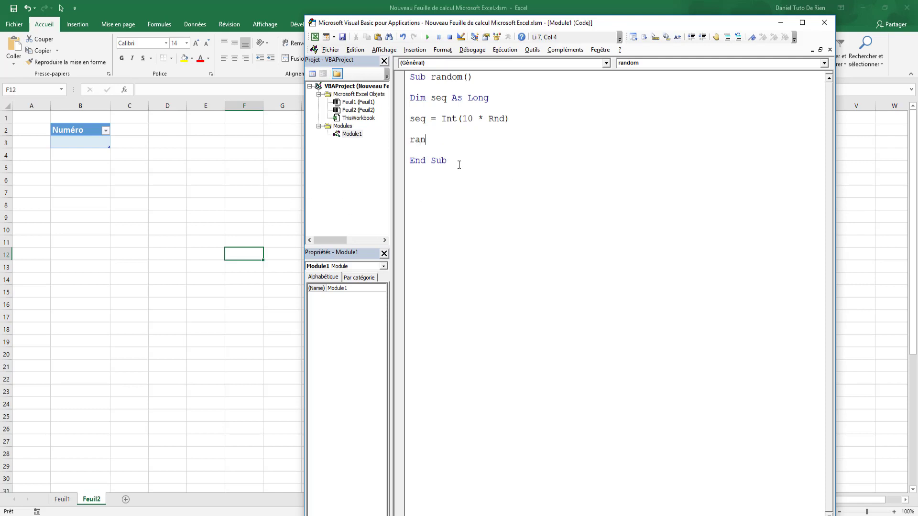
{"action": "type", "text": "ge(\""}
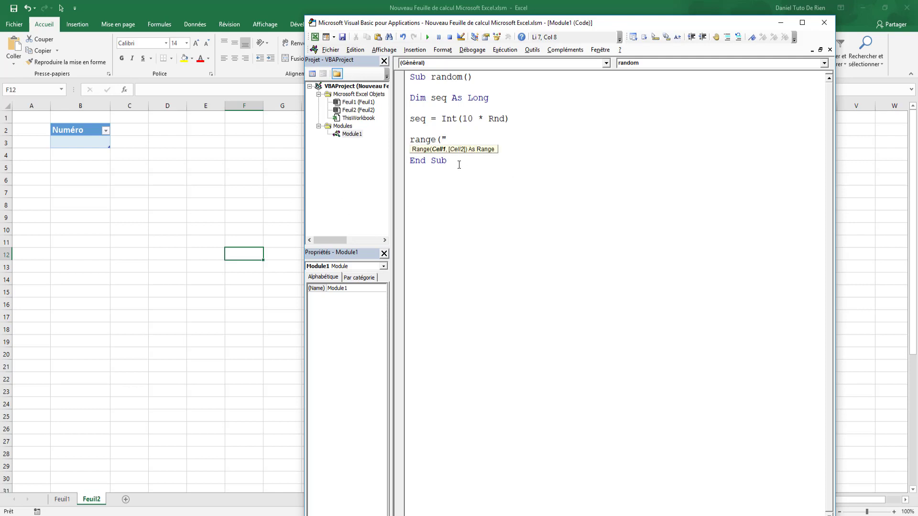
{"action": "type", "text": "D2\""}
{"action": "type", "text": ")=seq"}
{"action": "key", "text": "Return"}
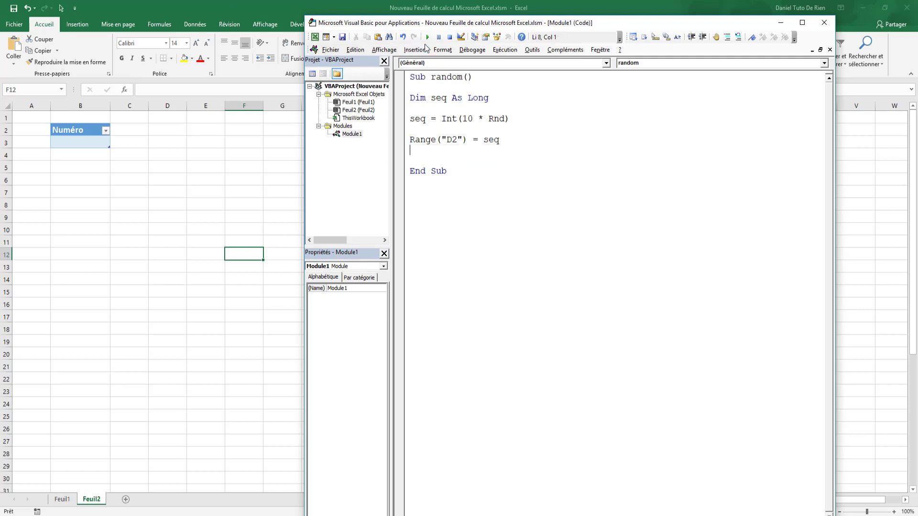
Run the macro about two dozen times to check the values it writes to D2.
{"action": "left_click", "coordinate": [427, 37]}
{"action": "left_click", "coordinate": [428, 37]}
{"action": "left_click", "coordinate": [428, 37]}
{"action": "left_click", "coordinate": [428, 37]}
{"action": "left_click", "coordinate": [428, 37]}
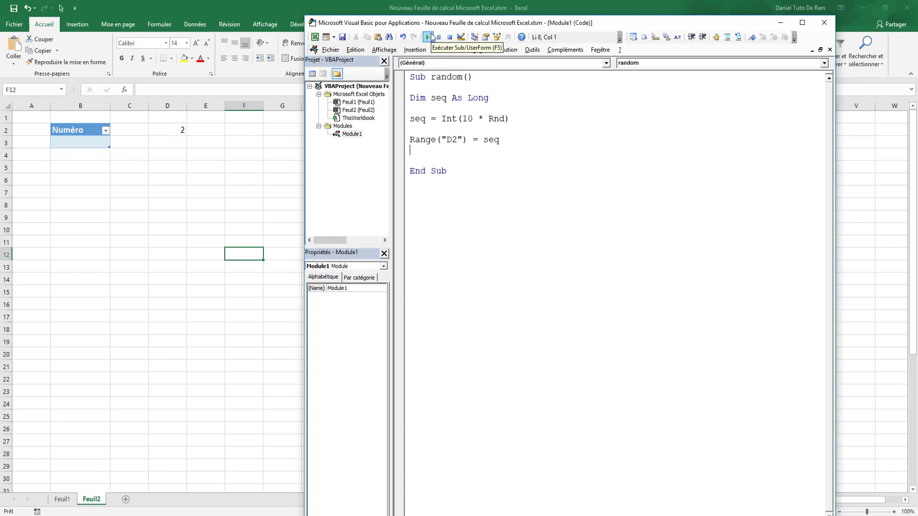
{"action": "left_click", "coordinate": [428, 38]}
{"action": "left_click", "coordinate": [428, 37]}
{"action": "left_click", "coordinate": [428, 37]}
{"action": "left_click", "coordinate": [430, 37]}
{"action": "left_click", "coordinate": [430, 37]}
{"action": "left_click", "coordinate": [430, 37]}
{"action": "left_click", "coordinate": [430, 37]}
{"action": "left_click", "coordinate": [430, 37]}
{"action": "left_click", "coordinate": [430, 37]}
{"action": "left_click", "coordinate": [430, 37]}
{"action": "left_click", "coordinate": [430, 37]}
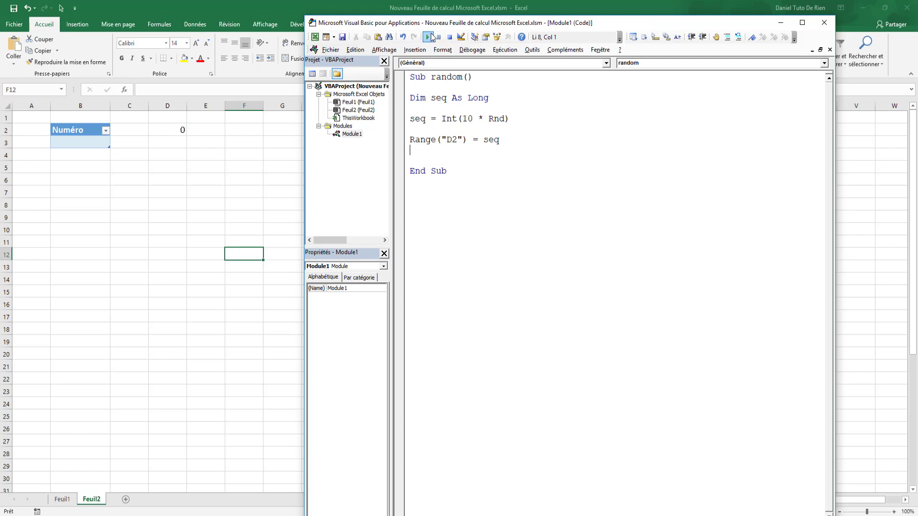
{"action": "left_click", "coordinate": [430, 37]}
{"action": "left_click", "coordinate": [430, 36]}
{"action": "left_click", "coordinate": [431, 37]}
{"action": "left_click", "coordinate": [430, 37]}
{"action": "left_click", "coordinate": [431, 37]}
{"action": "left_click", "coordinate": [431, 37]}
{"action": "left_click", "coordinate": [431, 37]}
{"action": "left_click", "coordinate": [430, 37]}
Append + 1 to the Int(10 * Rnd) line and rerun the macro to test 1–10.
{"action": "left_click", "coordinate": [539, 120]}
{"action": "type", "text": "+ 1"}
{"action": "left_click", "coordinate": [431, 36]}
{"action": "left_click", "coordinate": [432, 36]}
{"action": "left_click", "coordinate": [432, 36]}
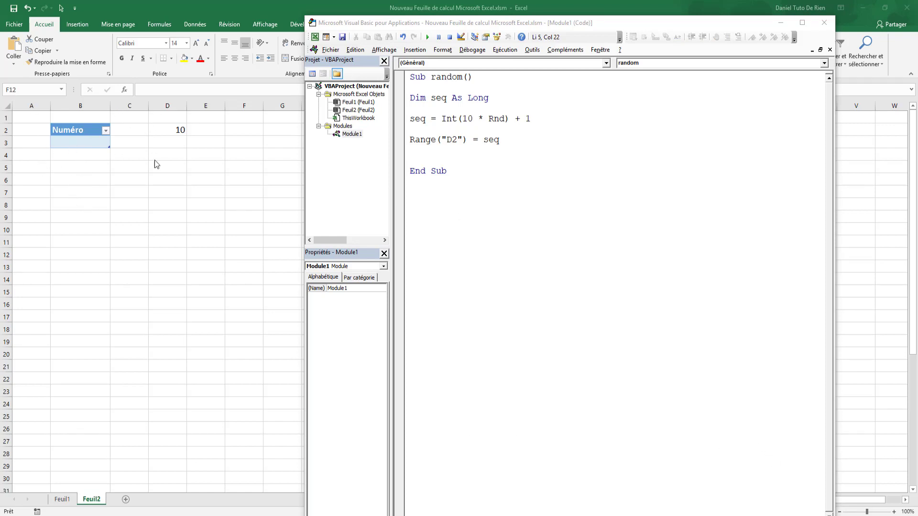
{"action": "left_click", "coordinate": [538, 182]}
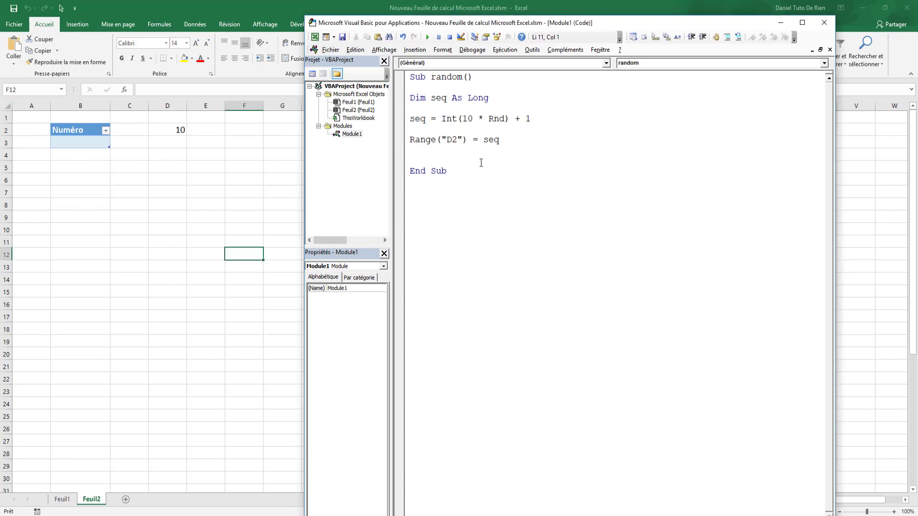
{"action": "left_click", "coordinate": [463, 140]}
Replace the Range("D2") = seq line with If Sheets(2).Range("b3") <> Empty Then.
{"action": "left_click_drag", "start_coordinate": [500, 139], "coordinate": [382, 141]}
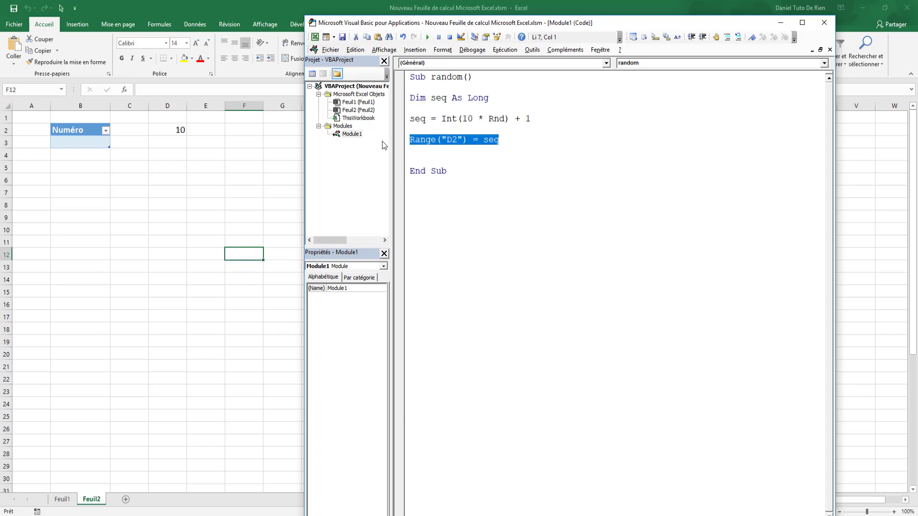
{"action": "key", "text": "Delete"}
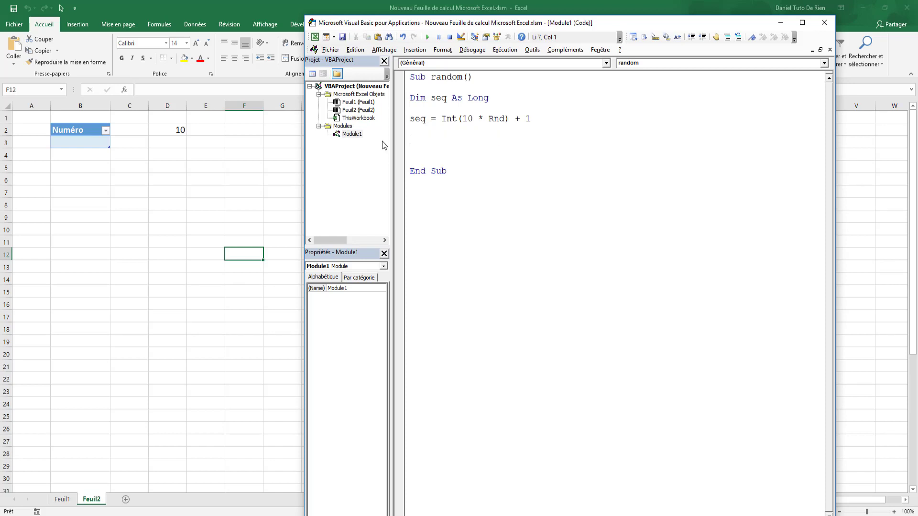
{"action": "type", "text": "i"}
{"action": "type", "text": "f sheets("}
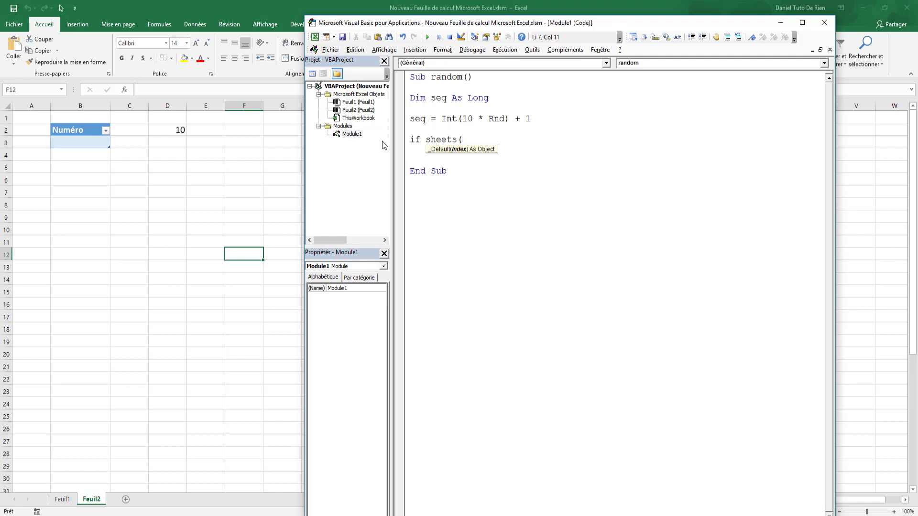
{"action": "type", "text": "2"}
{"action": "type", "text": ").range(\"b"}
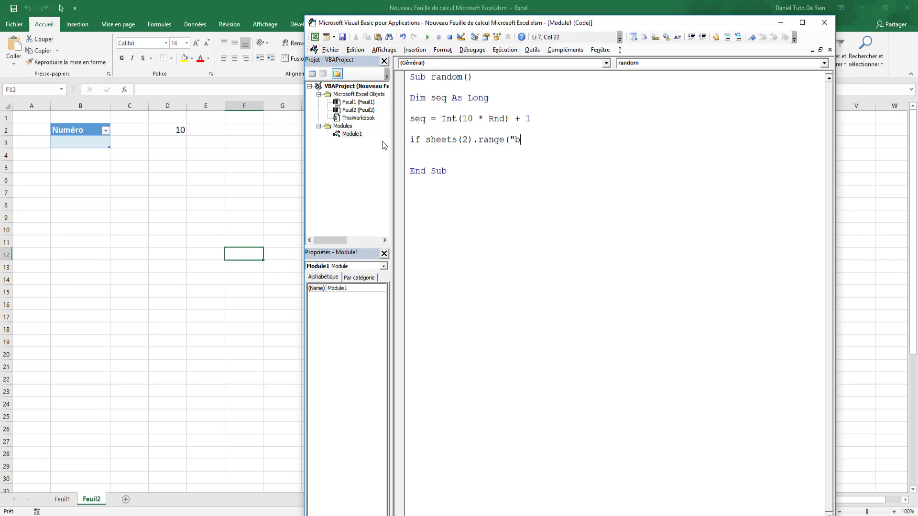
{"action": "type", "text": "3\")"}
{"action": "type", "text": " <>"}
{"action": "type", "text": "empty the"}
{"action": "type", "text": "n"}
{"action": "key", "text": "Return"}
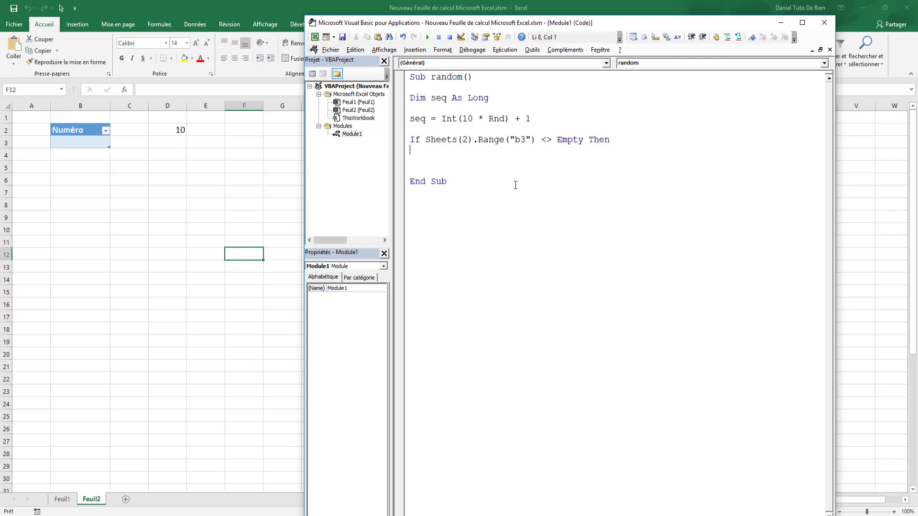
{"action": "key", "text": "Return"}
Write seq into the row below column B's last entry using End(xlUp).Row + 1, then type Else.
{"action": "type", "text": "she"}
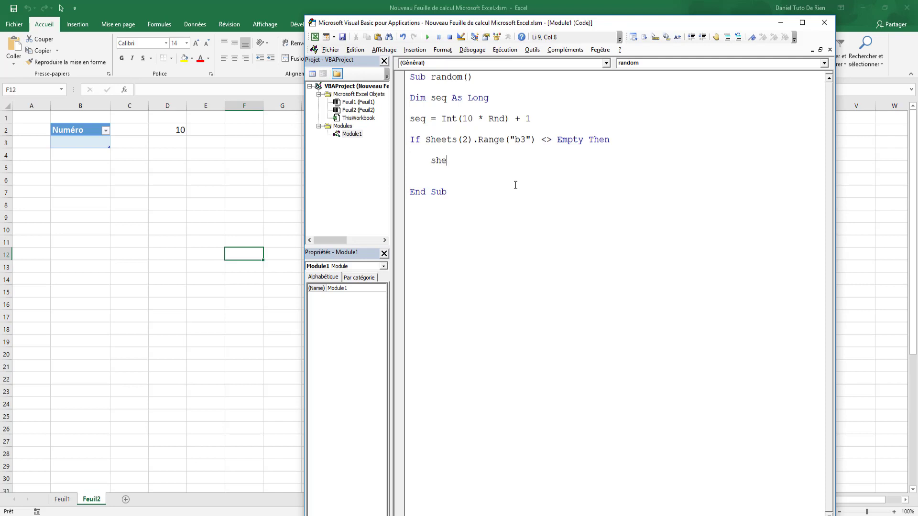
{"action": "type", "text": "ets(2"}
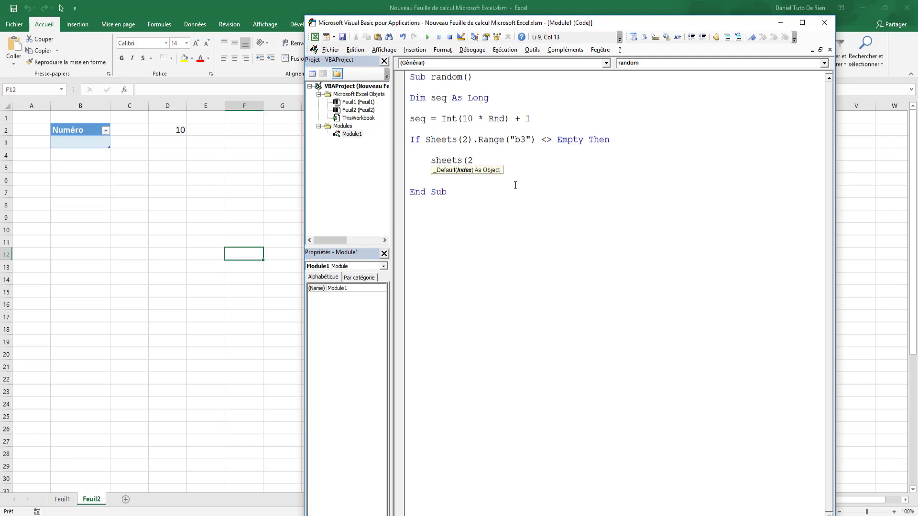
{"action": "type", "text": ").raqnge(\"b"}
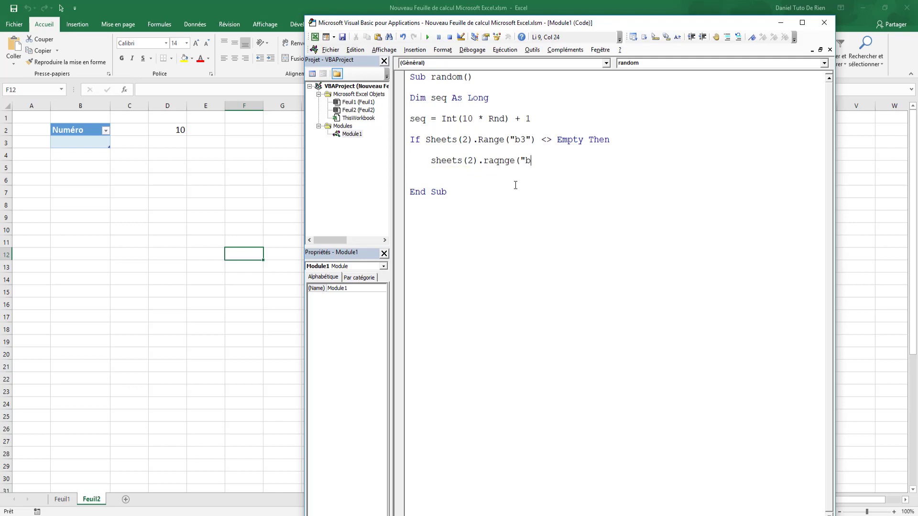
{"action": "key", "text": "BackSpace"}
{"action": "key", "text": "BackSpace"}
{"action": "key", "text": "BackSpace"}
{"action": "key", "text": "BackSpace"}
{"action": "key", "text": "BackSpace"}
{"action": "key", "text": "BackSpace"}
{"action": "key", "text": "BackSpace"}
{"action": "type", "text": "ng"}
{"action": "type", "text": "e(\""}
{"action": "type", "text": "b\""}
{"action": "type", "text": "&"}
{"action": "type", "text": "sheets"}
{"action": "type", "text": "(2)"}
{"action": "type", "text": ".range(\"b"}
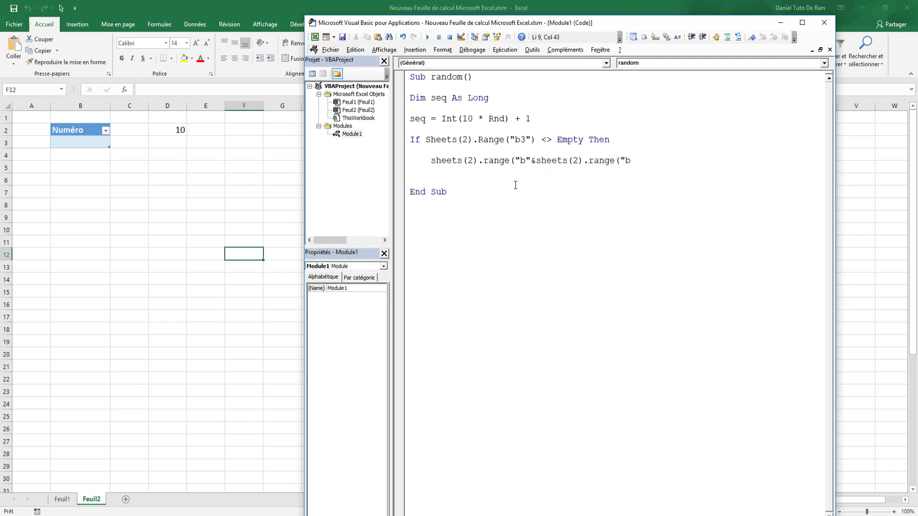
{"action": "type", "text": "9999\")"}
{"action": "type", "text": ".end"}
{"action": "type", "text": "("}
{"action": "type", "text": "xlup)"}
{"action": "type", "text": ".r"}
{"action": "type", "text": "ow + 1 "}
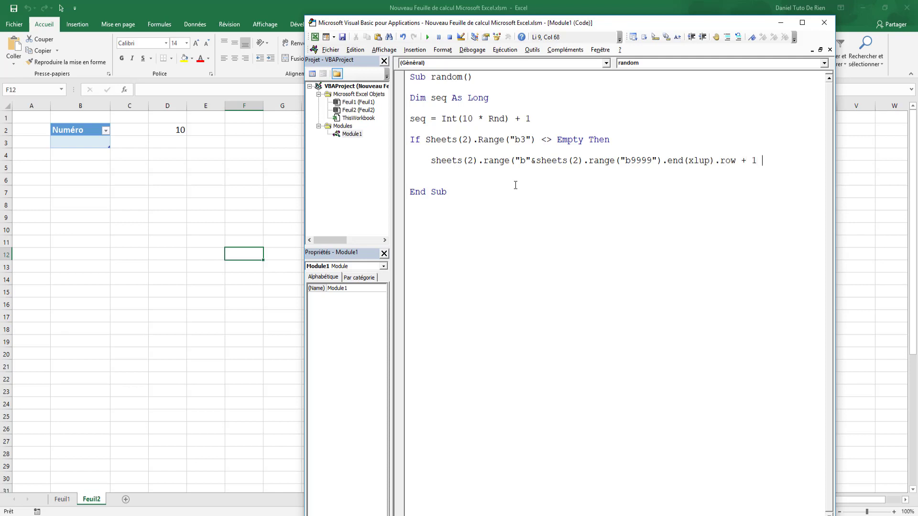
{"action": "type", "text": "= seq"}
{"action": "left_click", "coordinate": [762, 160]}
{"action": "type", "text": "à"}
{"action": "key", "text": "BackSpace"}
{"action": "type", "text": ")"}
{"action": "key", "text": "Down"}
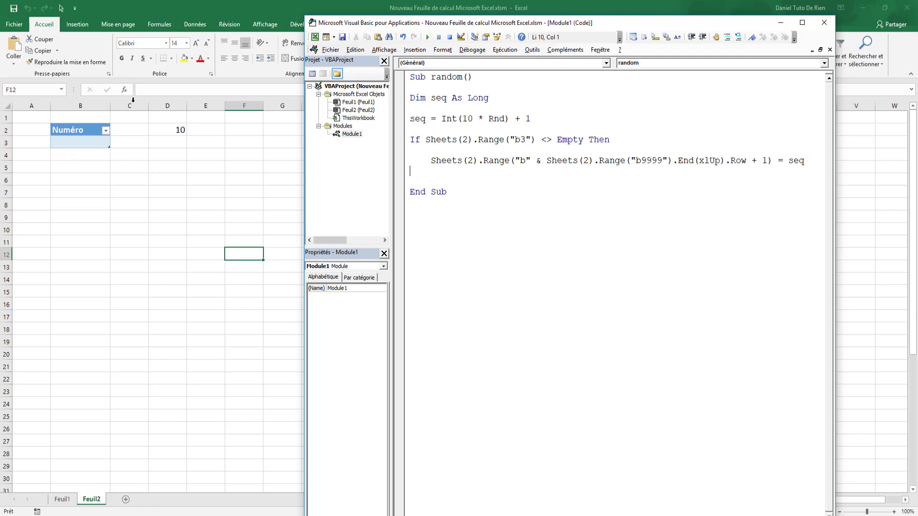
{"action": "left_click", "coordinate": [813, 162]}
{"action": "key", "text": "Return"}
{"action": "type", "text": "e"}
{"action": "type", "text": "lse"}
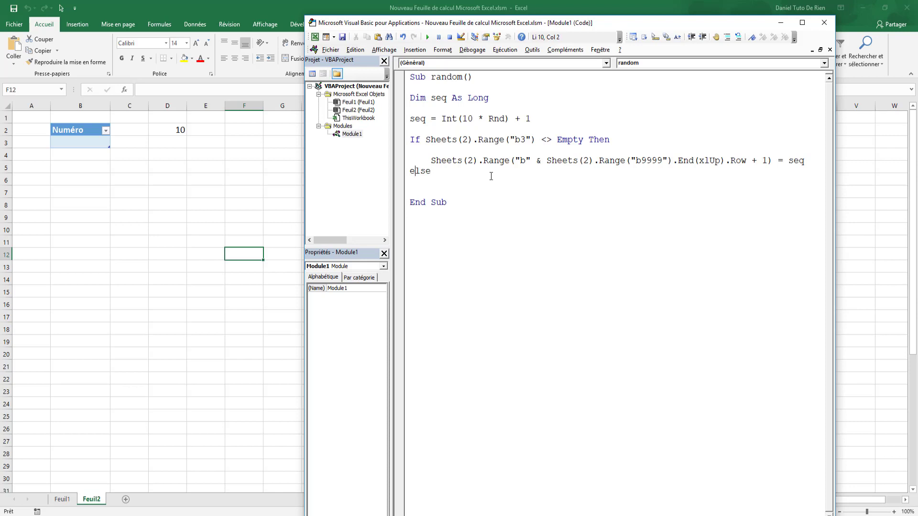
Add the Else branch Sheets(2).Range("b3") = seq and close the block with End If.
{"action": "key", "text": "Home"}
{"action": "key", "text": "Return"}
{"action": "key", "text": "Return"}
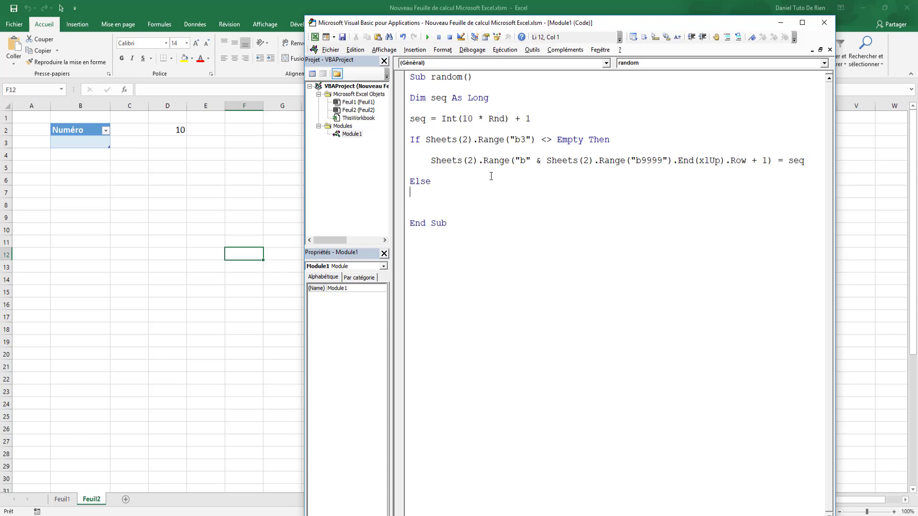
{"action": "key", "text": "Return"}
{"action": "type", "text": "sheets(2"}
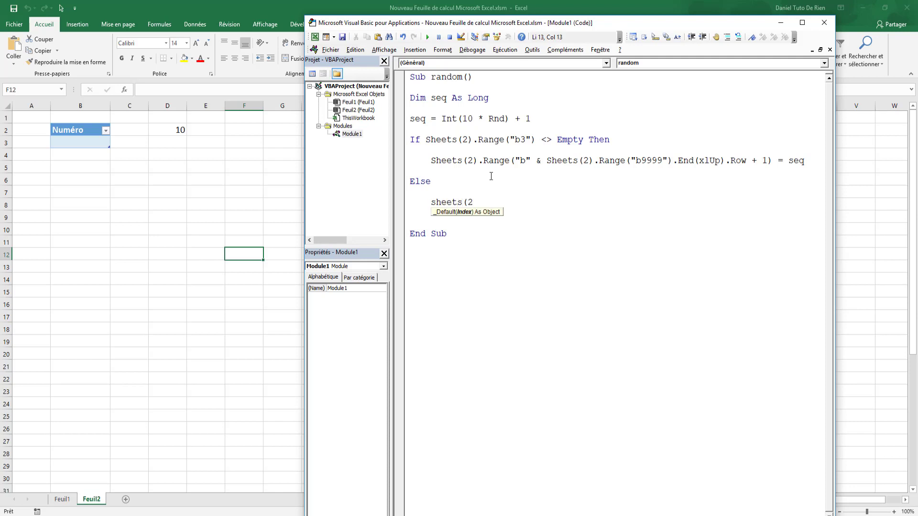
{"action": "type", "text": ").range(\""}
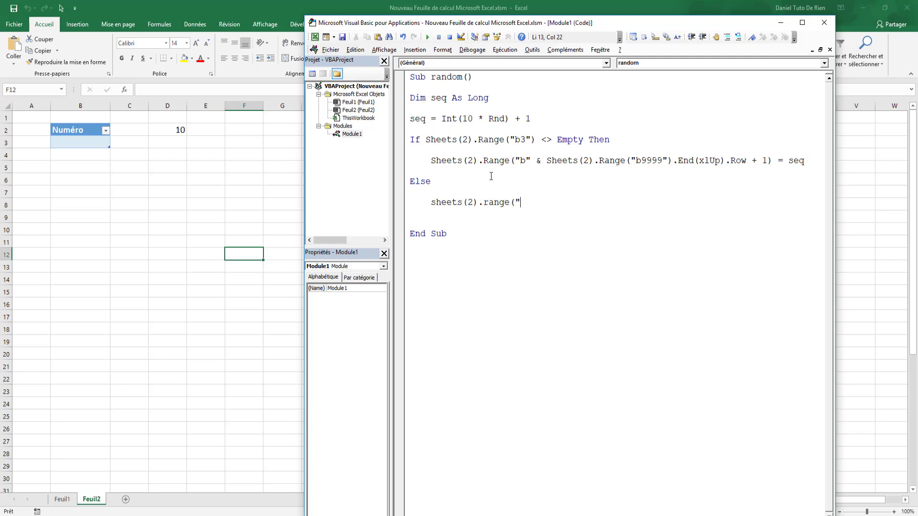
{"action": "type", "text": "b3\")="}
{"action": "type", "text": "seq"}
{"action": "key", "text": "Return"}
{"action": "type", "text": "end"}
{"action": "key", "text": "BackSpace"}
{"action": "key", "text": "BackSpace"}
{"action": "key", "text": "BackSpace"}
{"action": "key", "text": "Return"}
{"action": "type", "text": "en"}
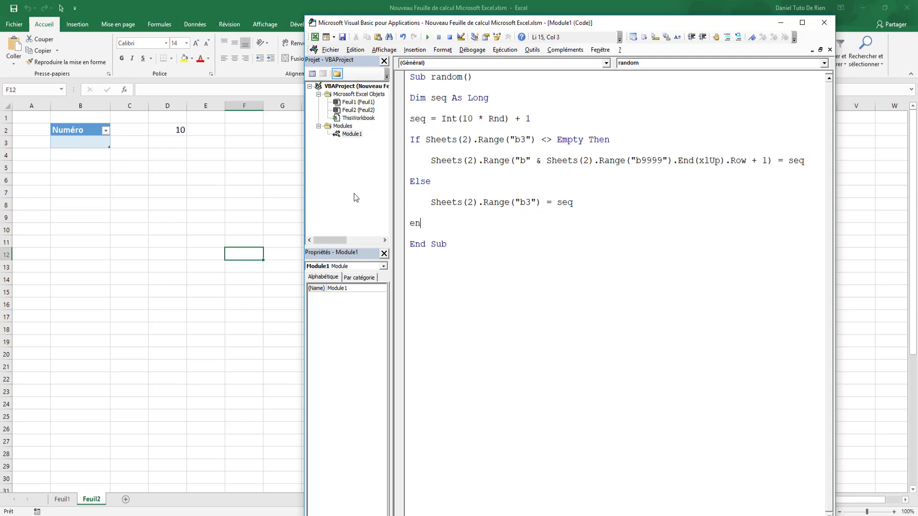
{"action": "type", "text": "d if"}
Clear the 10 from cell D2 and return to the VBA editor.
{"action": "left_click", "coordinate": [181, 131]}
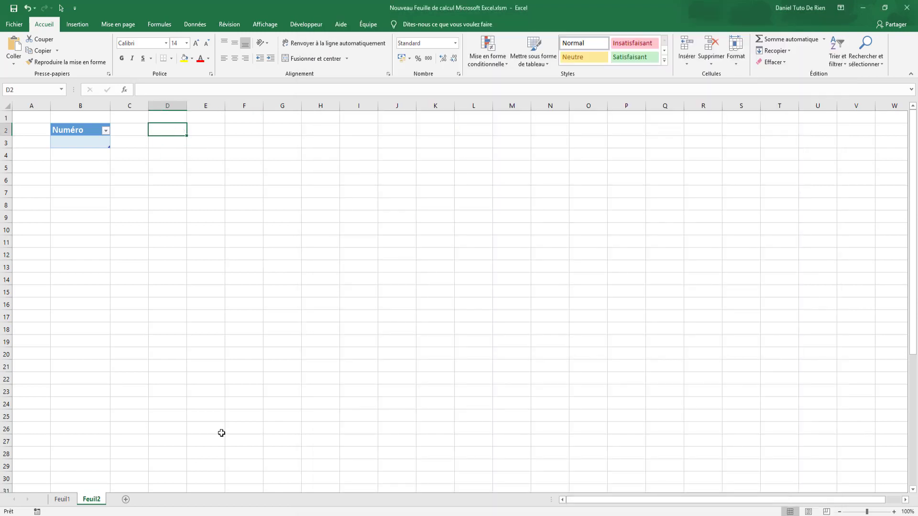
{"action": "key", "text": "Delete"}
{"action": "left_click", "coordinate": [209, 514]}
{"action": "left_click", "coordinate": [209, 478]}
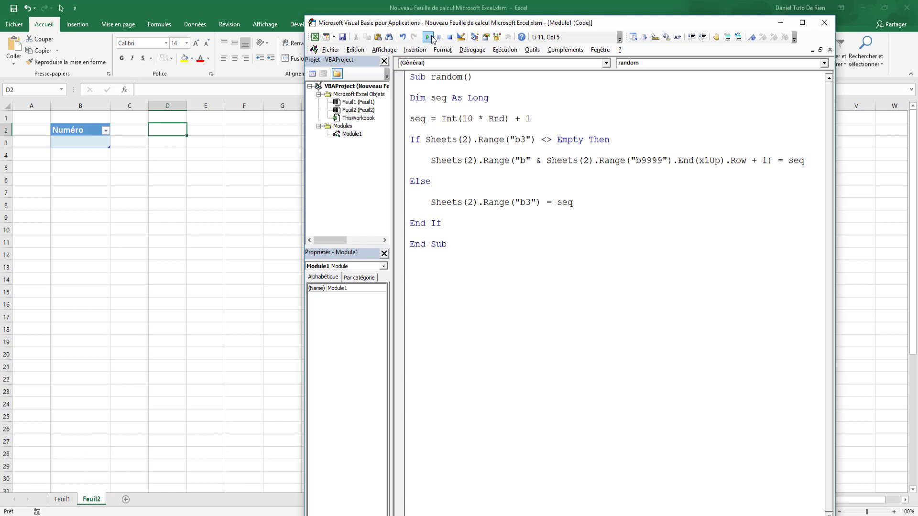
Run the random macro repeatedly until random values fill the Numéro column from B3 to B17.
{"action": "left_click", "coordinate": [431, 37]}
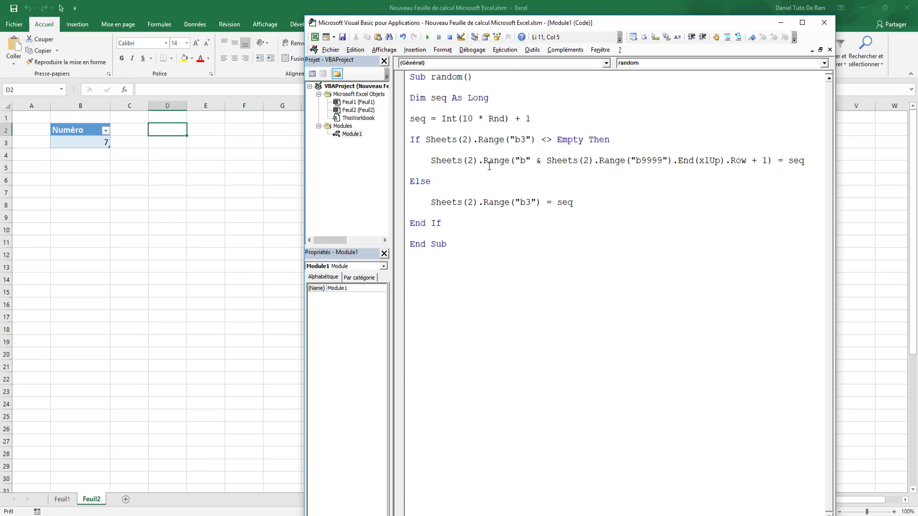
{"action": "left_click", "coordinate": [434, 37]}
{"action": "left_click", "coordinate": [428, 38]}
{"action": "left_click", "coordinate": [428, 38]}
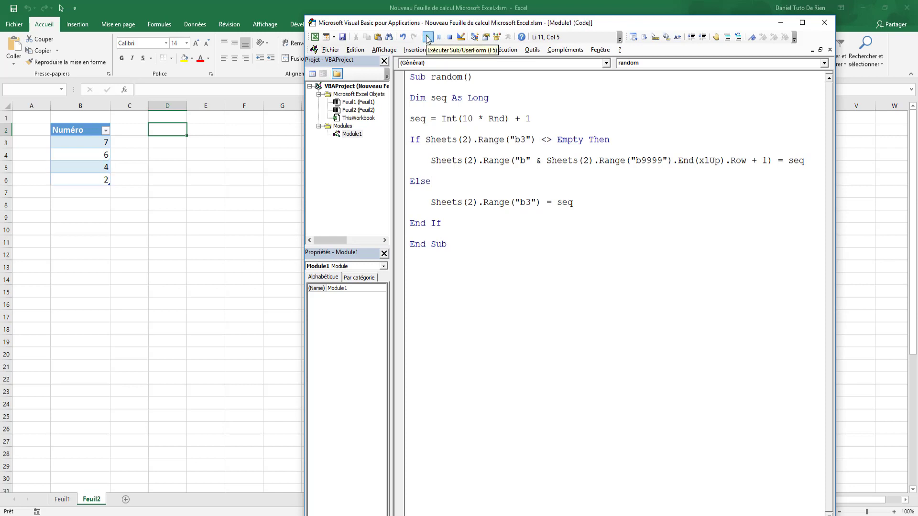
{"action": "left_click", "coordinate": [428, 38]}
{"action": "left_click", "coordinate": [428, 38]}
{"action": "left_click", "coordinate": [428, 38]}
{"action": "left_click", "coordinate": [428, 38]}
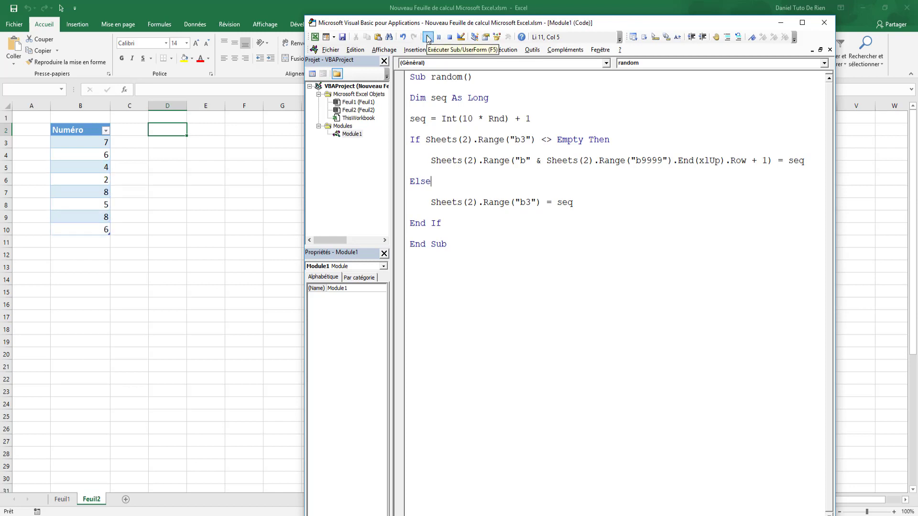
{"action": "left_click", "coordinate": [428, 38]}
{"action": "left_click", "coordinate": [428, 38]}
{"action": "left_click", "coordinate": [428, 37]}
{"action": "left_click", "coordinate": [428, 38]}
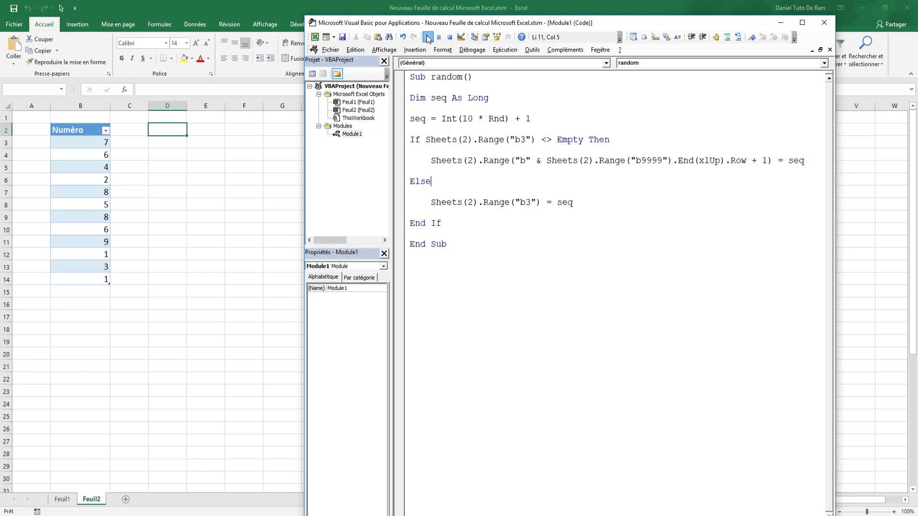
{"action": "left_click", "coordinate": [428, 38]}
{"action": "left_click", "coordinate": [428, 37]}
{"action": "left_click", "coordinate": [428, 38]}
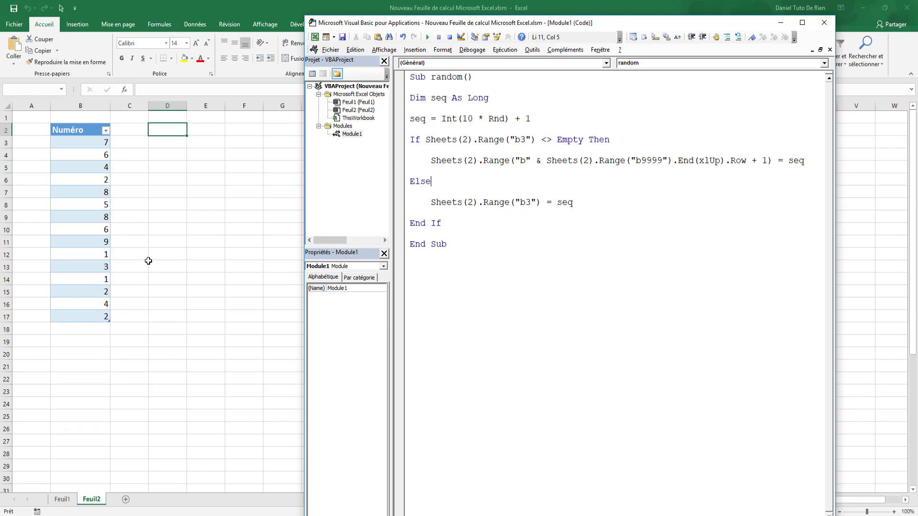
Delete the table rows B3:B17 holding the random values, then return to the VBA editor.
{"action": "left_click_drag", "start_coordinate": [94, 143], "coordinate": [76, 315]}
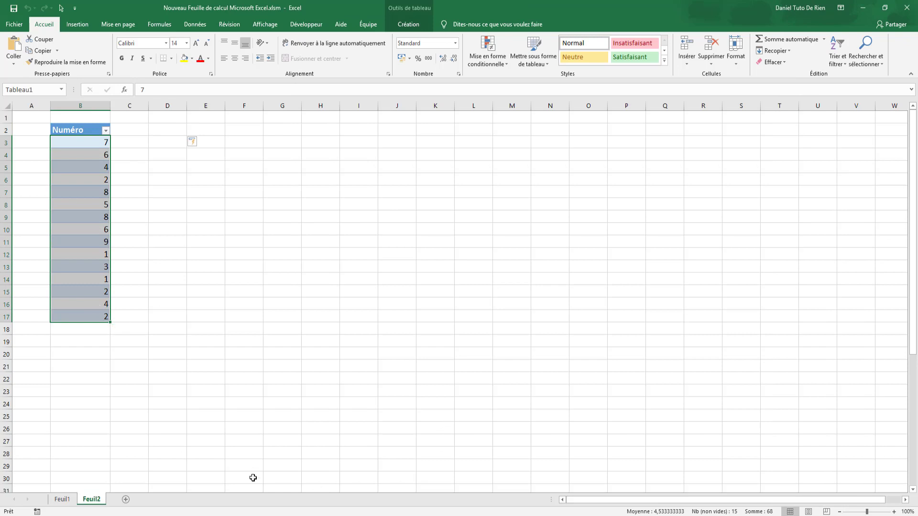
{"action": "left_click", "coordinate": [219, 494]}
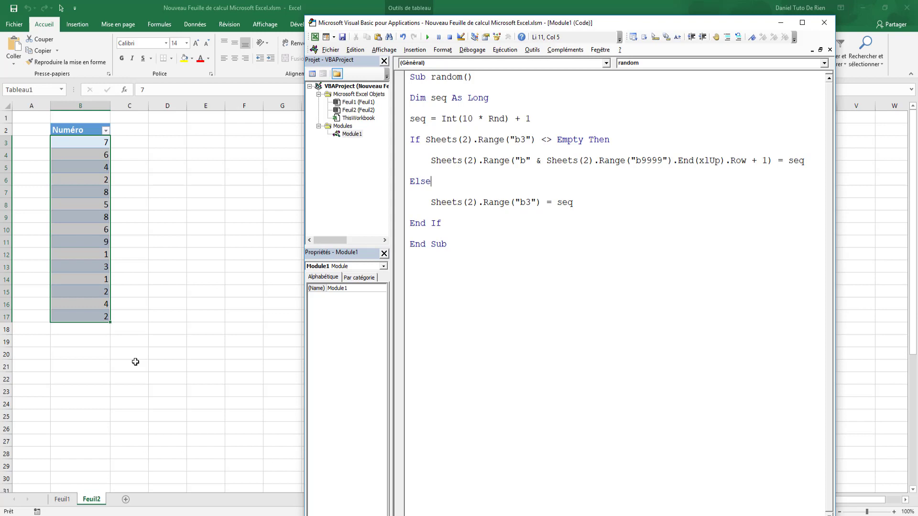
{"action": "left_click", "coordinate": [200, 231]}
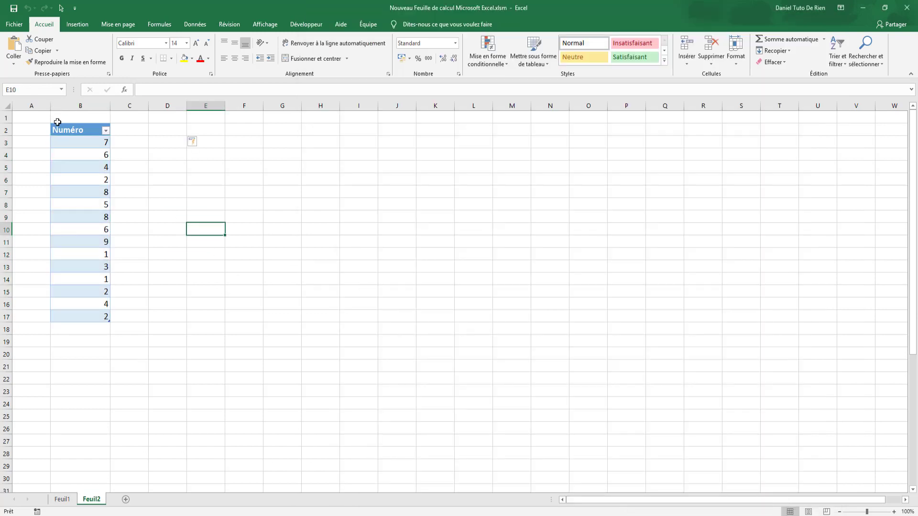
{"action": "left_click_drag", "start_coordinate": [78, 142], "coordinate": [78, 317]}
{"action": "right_click", "coordinate": [81, 316]}
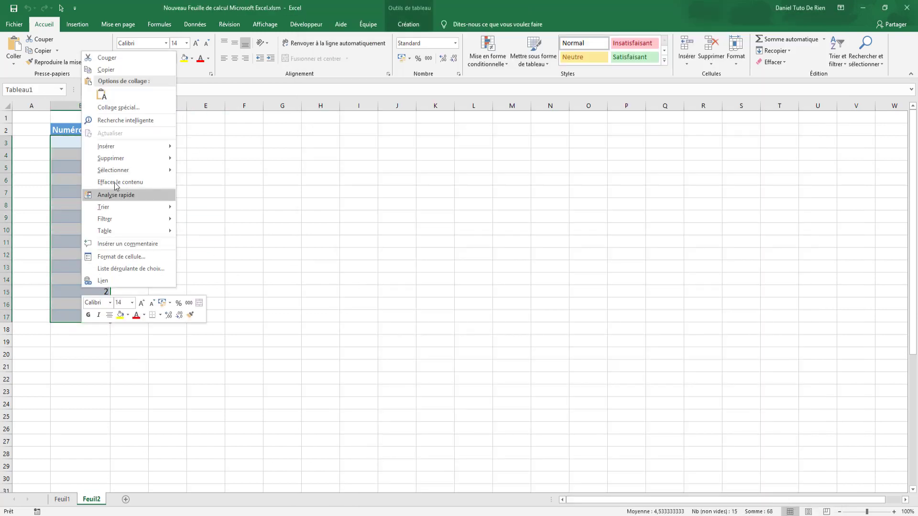
{"action": "mouse_move", "coordinate": [111, 158]}
{"action": "left_click", "coordinate": [223, 172]}
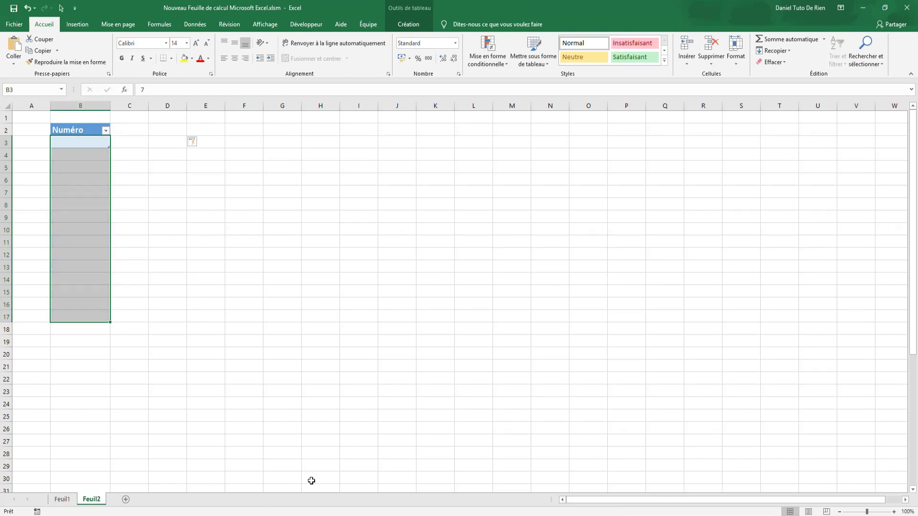
{"action": "left_click", "coordinate": [313, 453]}
{"action": "key", "text": "alt+F11"}
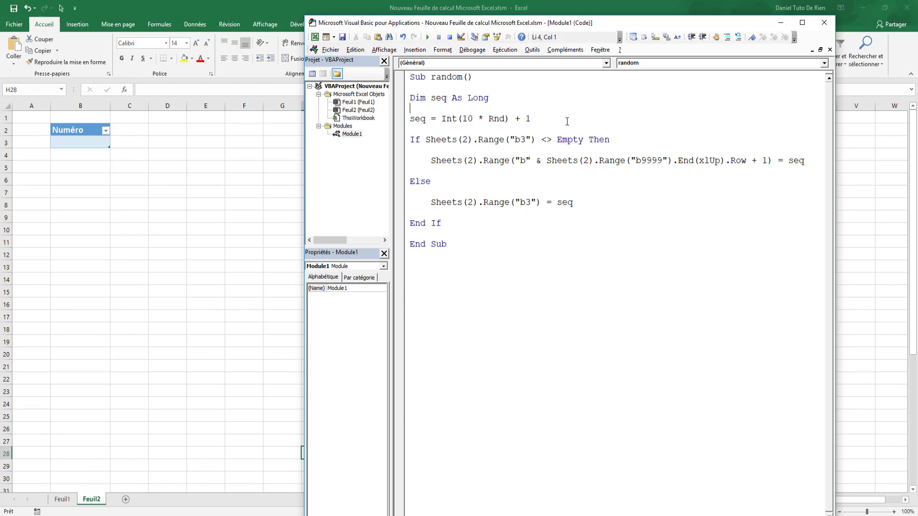
Below the seq = Int(10 * Rnd) + 1 line, add 'for each number in sheets(2).rangee("numeroseq")'.
{"action": "key", "text": "Return"}
{"action": "key", "text": "Return"}
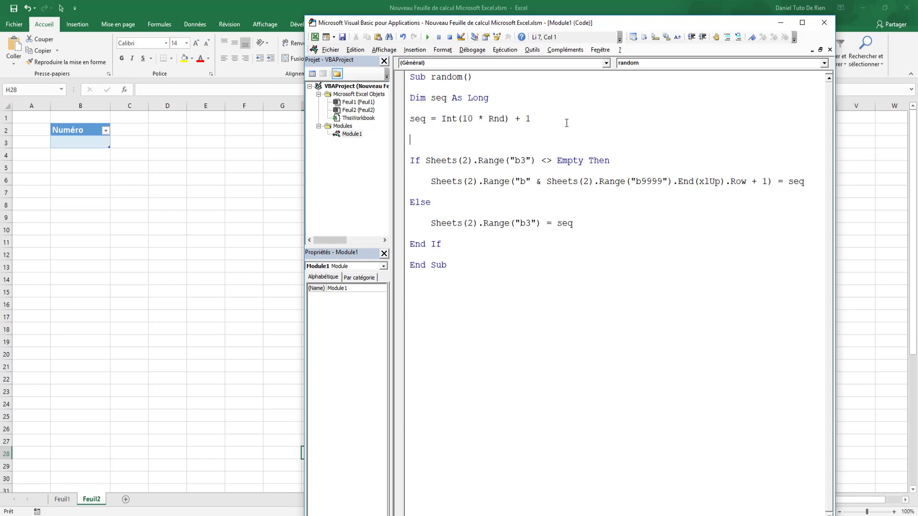
Type the For Each Number In Sheets(2).Range("numeroseq") line, verifying the numeroSeq range name in Excel.
{"action": "type", "text": "for each numb"}
{"action": "type", "text": "er in Sheets(2).rangee(\"numeroseq"}
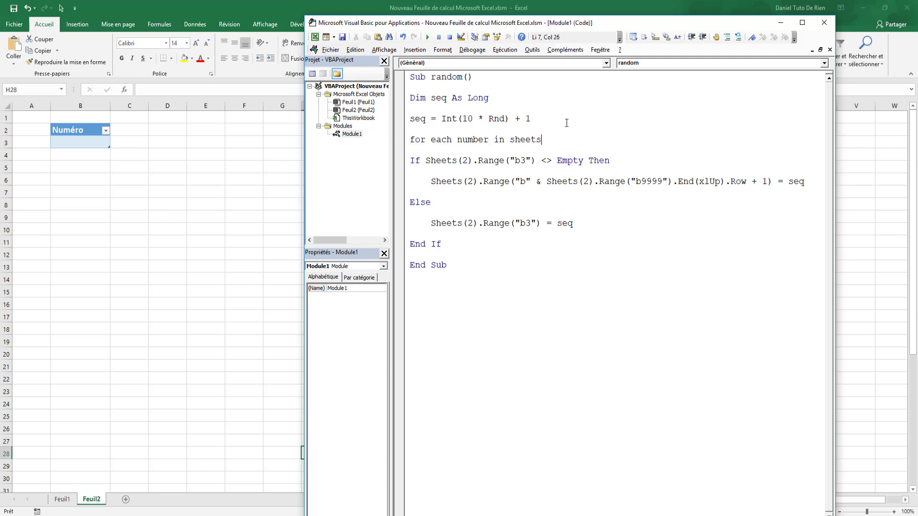
Below the seq = Int(10 * Rnd) + 1 line, add 'for each number in sheets(2).rangee("numeroseq")'.
Type the For Each Number In Sheets(2).Range("numeroseq") line, verifying the numeroSeq range name in Excel.
{"action": "type", "text": "(2"}
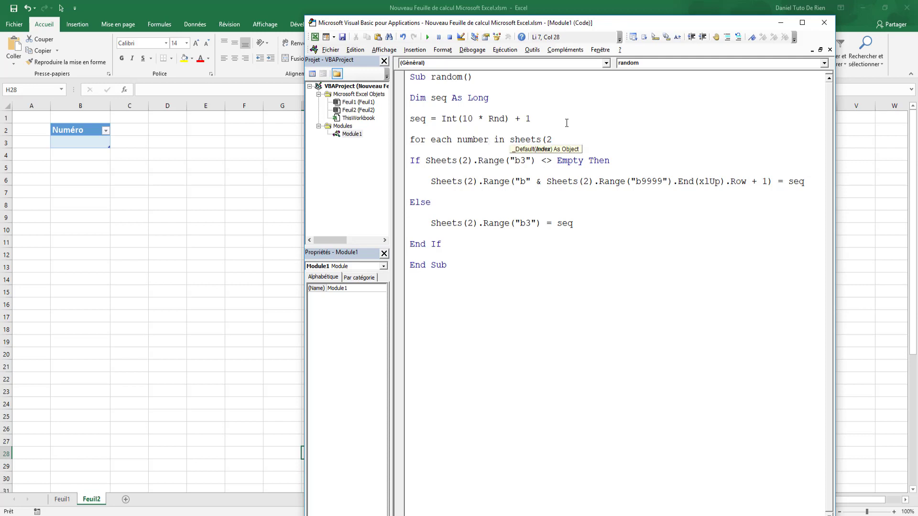
{"action": "type", "text": ").rangee(\""}
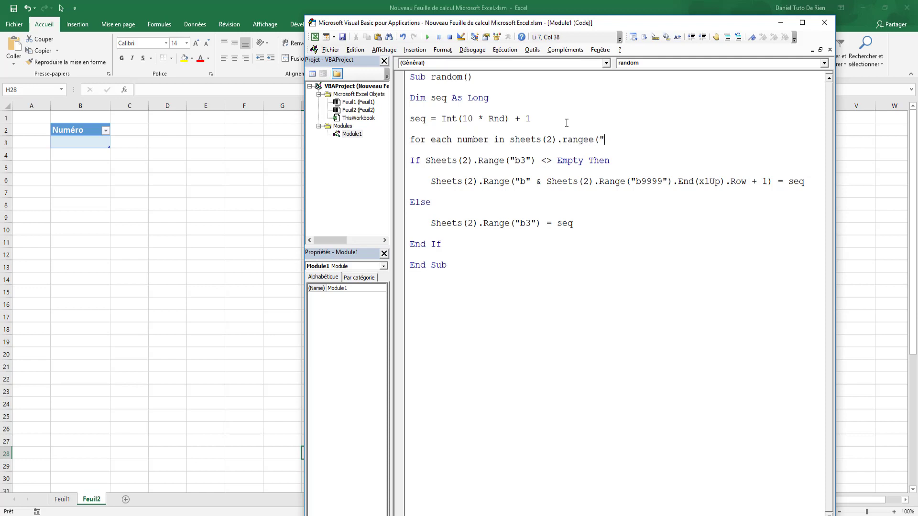
{"action": "type", "text": "num"}
{"action": "type", "text": "eroseq\")"}
{"action": "left_click", "coordinate": [84, 246]}
{"action": "left_click", "coordinate": [76, 155]}
{"action": "left_click", "coordinate": [83, 143]}
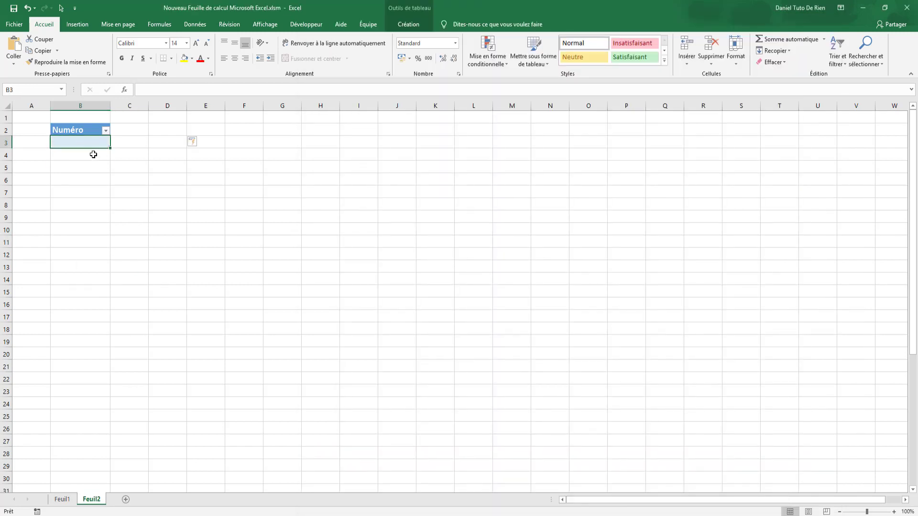
{"action": "left_click", "coordinate": [63, 142]}
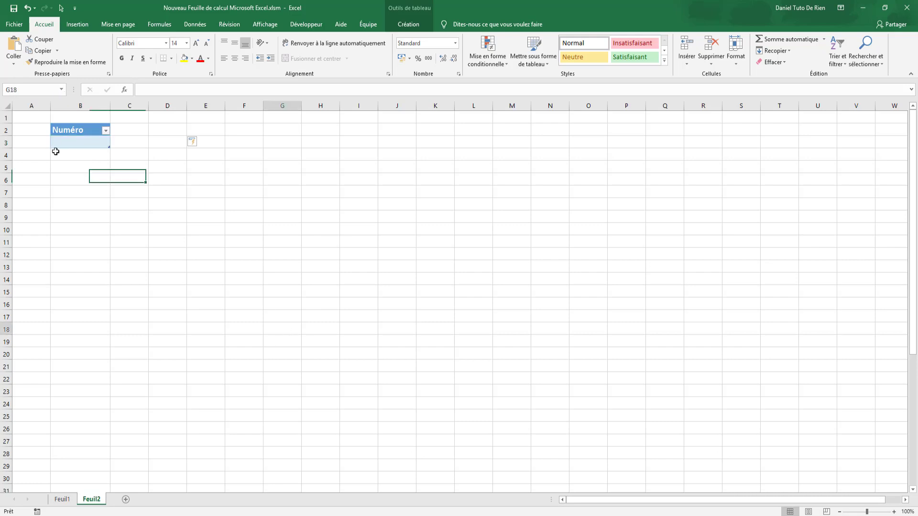
{"action": "left_click", "coordinate": [61, 90]}
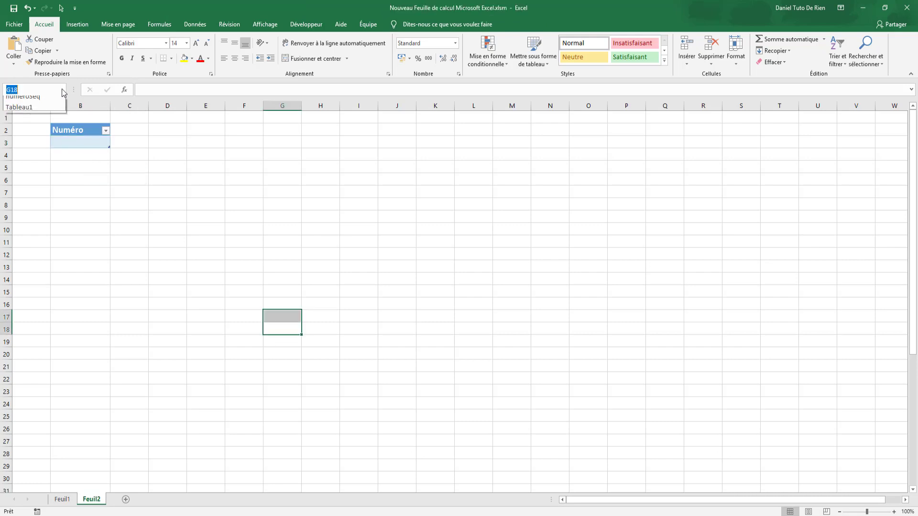
{"action": "left_click", "coordinate": [36, 108]}
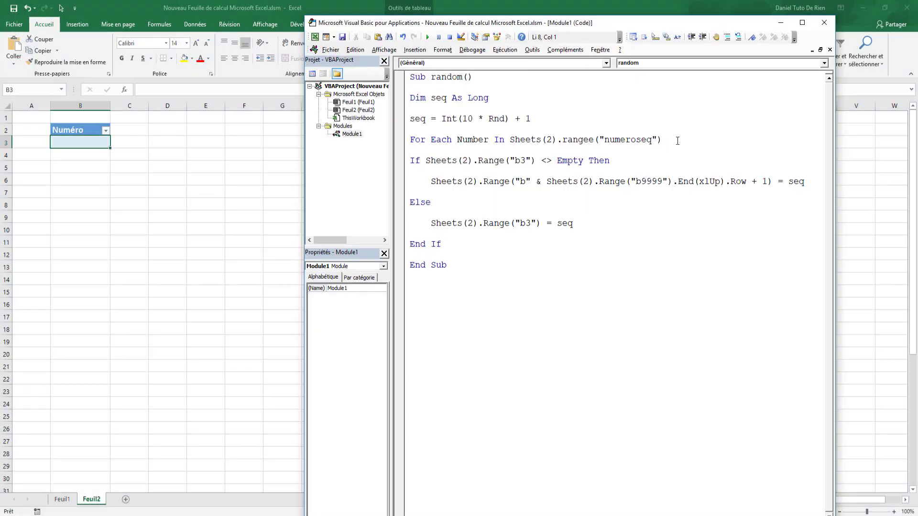
Add an If Number = seq Then test inside the loop that calls random again.
{"action": "left_click", "coordinate": [677, 141]}
{"action": "key", "text": "Return"}
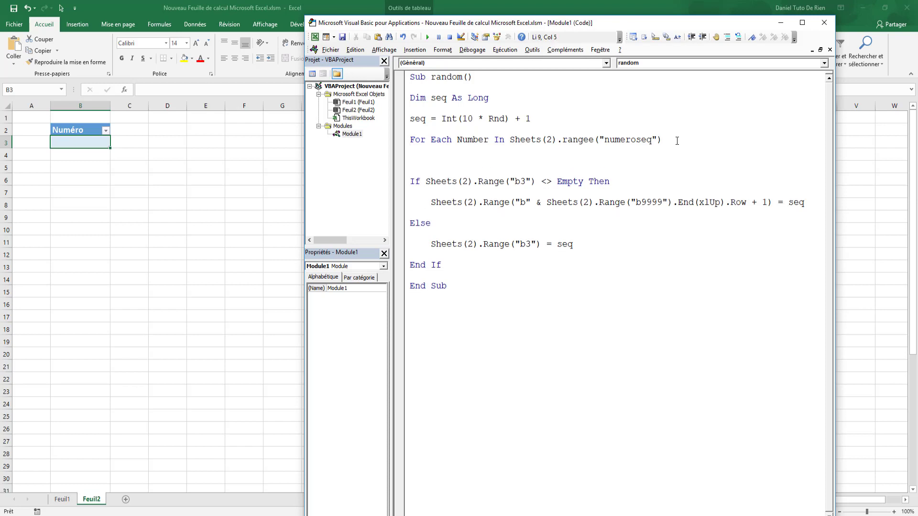
{"action": "type", "text": "if numb"}
{"action": "type", "text": "er = seq "}
{"action": "type", "text": "then"}
{"action": "key", "text": "Return"}
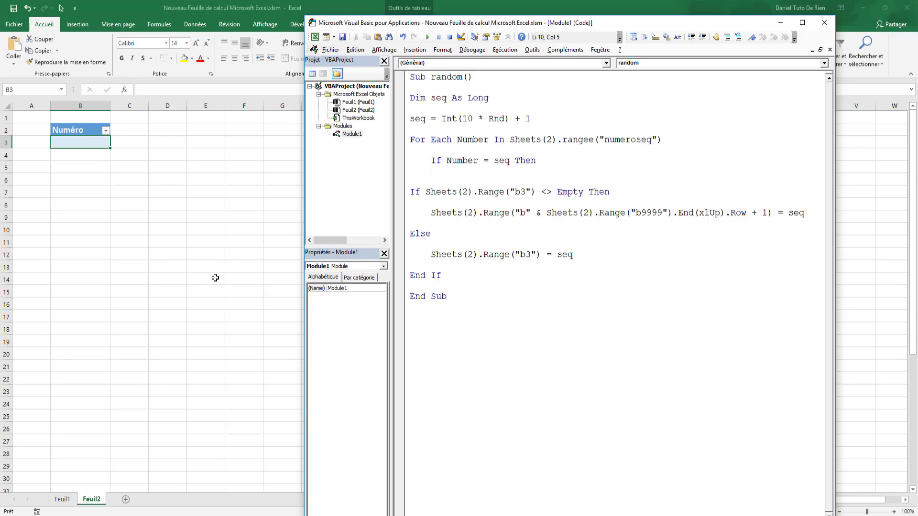
{"action": "key", "text": "Return"}
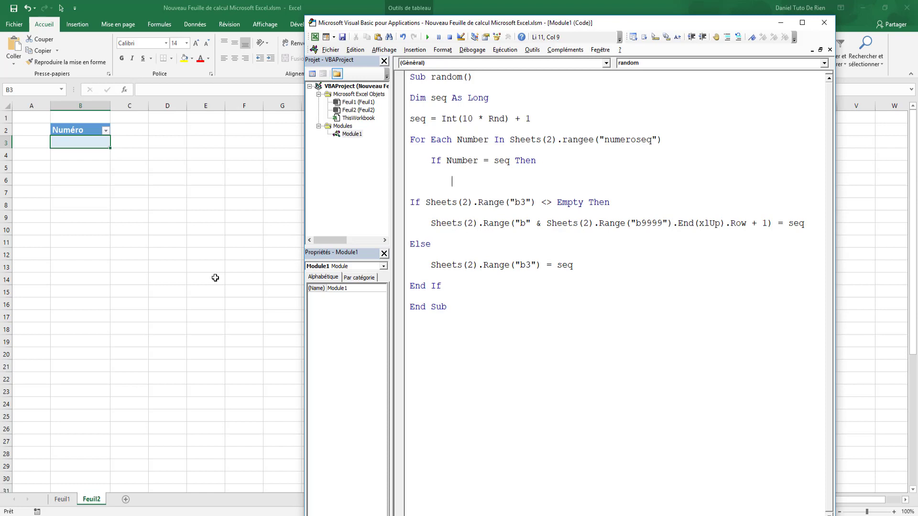
{"action": "type", "text": "random"}
{"action": "key", "text": "Return"}
Close the block with End If and Next Number, then select the old seq-writing block.
{"action": "key", "text": "Return"}
{"action": "type", "text": "e"}
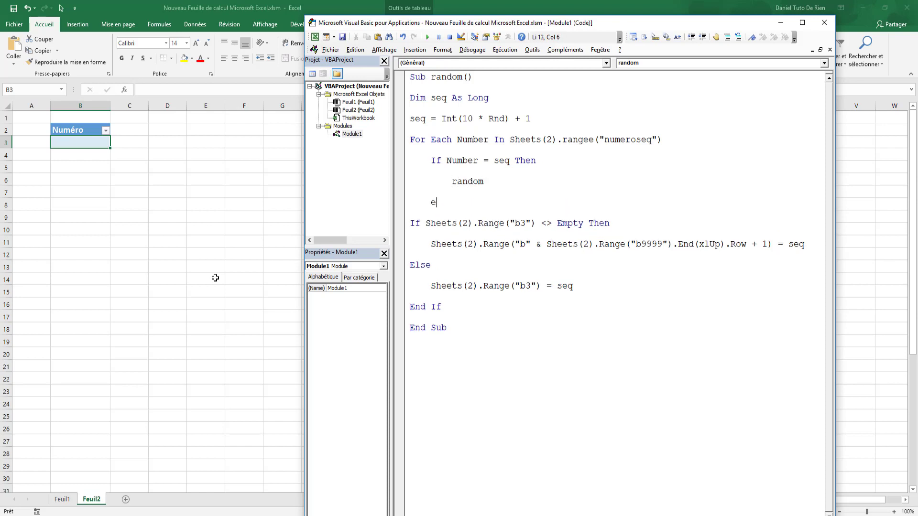
{"action": "type", "text": "nd if"}
{"action": "key", "text": "Return"}
{"action": "key", "text": "Return"}
{"action": "type", "text": "nex"}
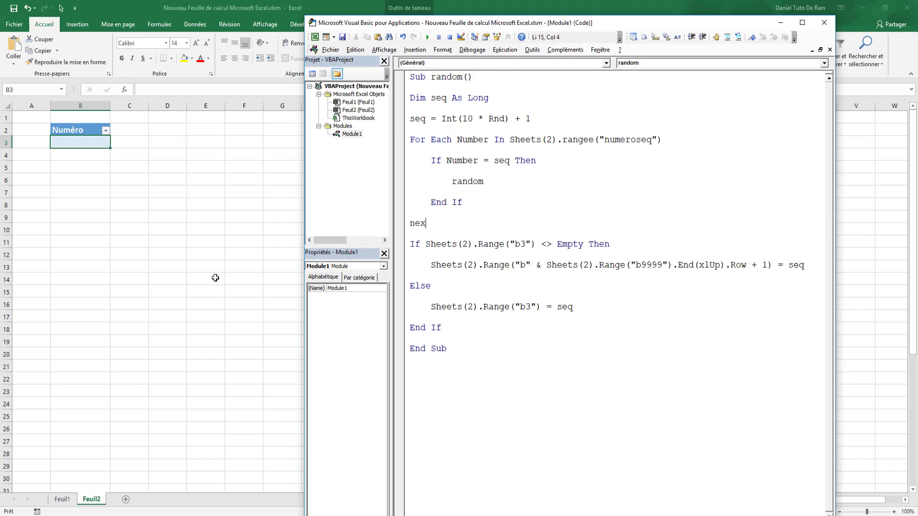
{"action": "type", "text": "t number"}
{"action": "key", "text": "Down"}
{"action": "key", "text": "Up"}
{"action": "left_click_drag", "start_coordinate": [410, 245], "coordinate": [610, 345]}
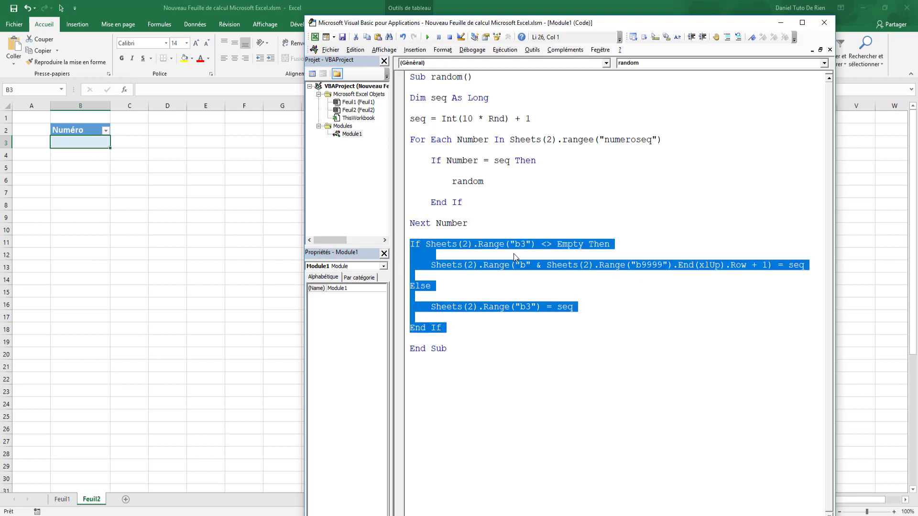
Run the macro, debug error 438 and correct the misspelled 'rangee' to 'range'.
{"action": "left_click", "coordinate": [196, 227]}
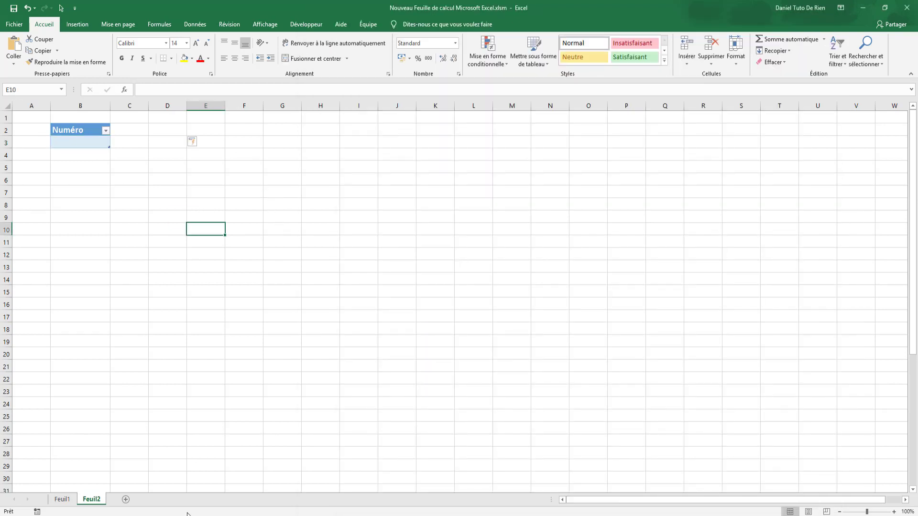
{"action": "left_click", "coordinate": [225, 478]}
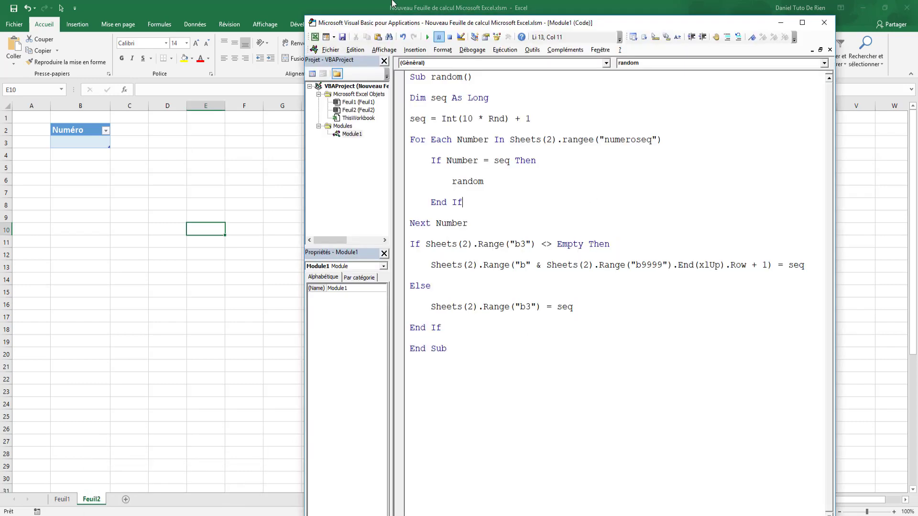
{"action": "left_click", "coordinate": [428, 37]}
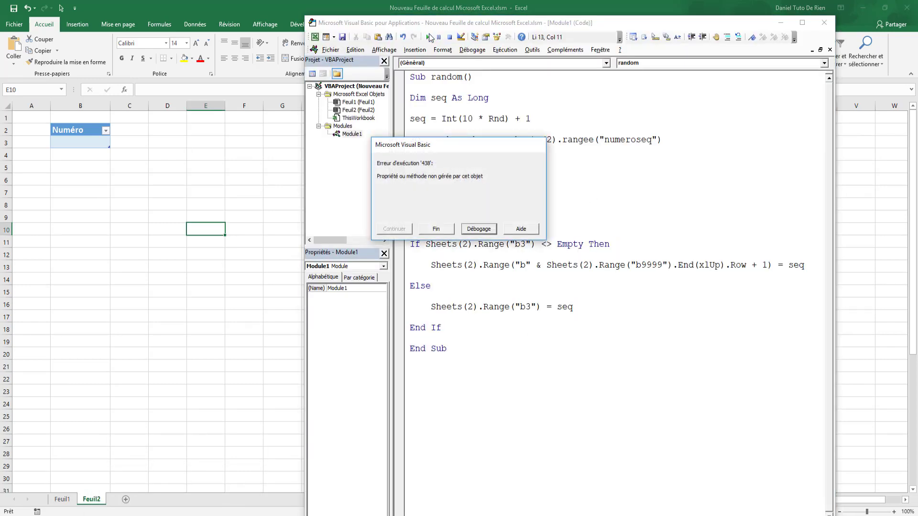
{"action": "left_click", "coordinate": [484, 231]}
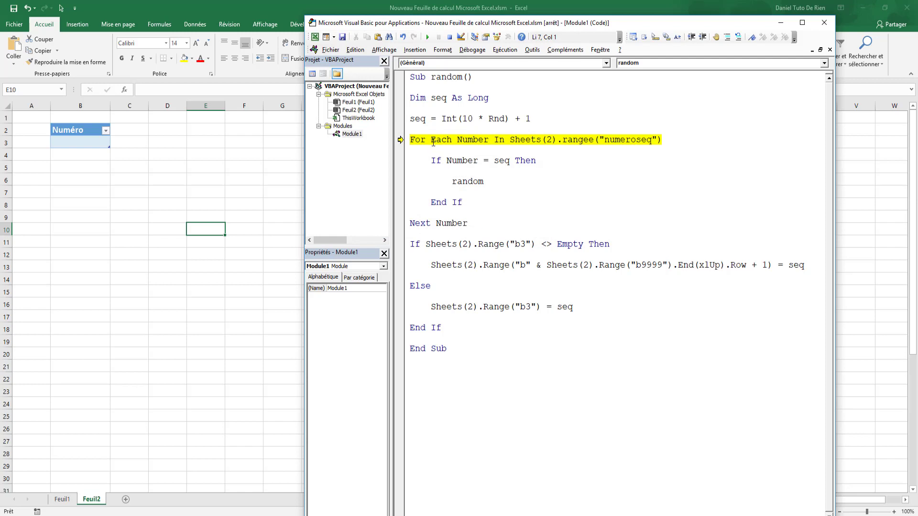
{"action": "key", "text": "Down"}
{"action": "left_click", "coordinate": [590, 139]}
{"action": "key", "text": "BackSpace"}
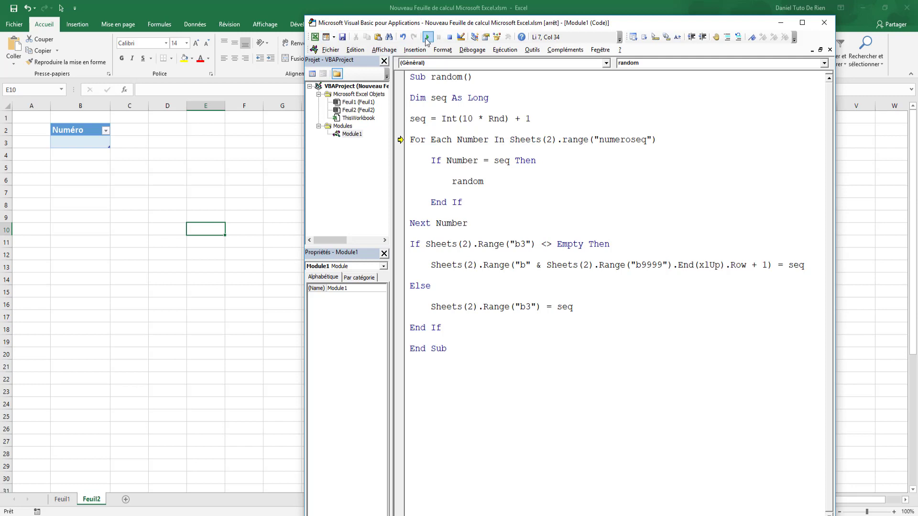
Run the macro repeatedly so the Numéro table fills with 1, 6, 7, 9, 6.
{"action": "left_click", "coordinate": [427, 37]}
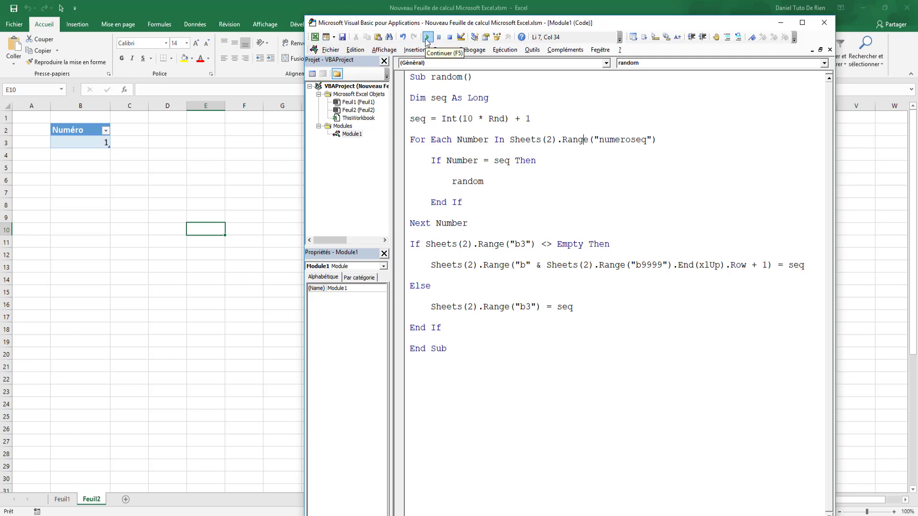
{"action": "left_click", "coordinate": [427, 37]}
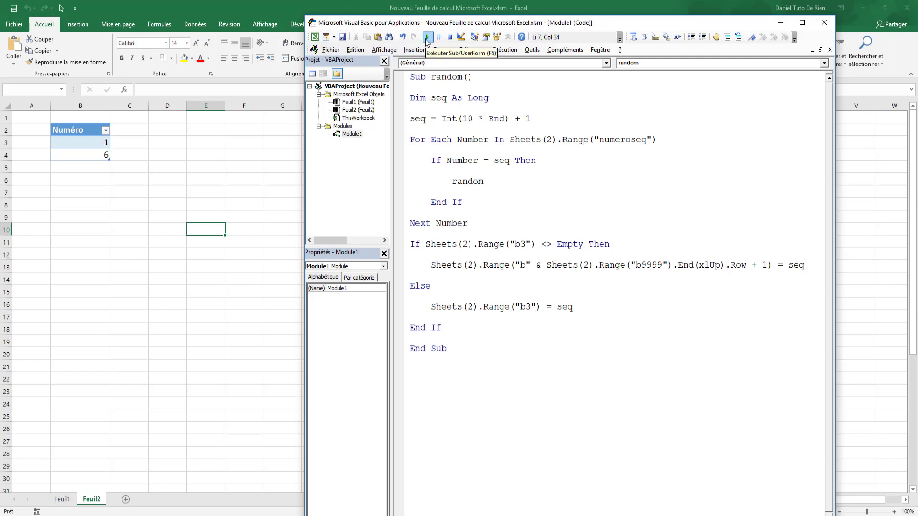
{"action": "left_click", "coordinate": [427, 37]}
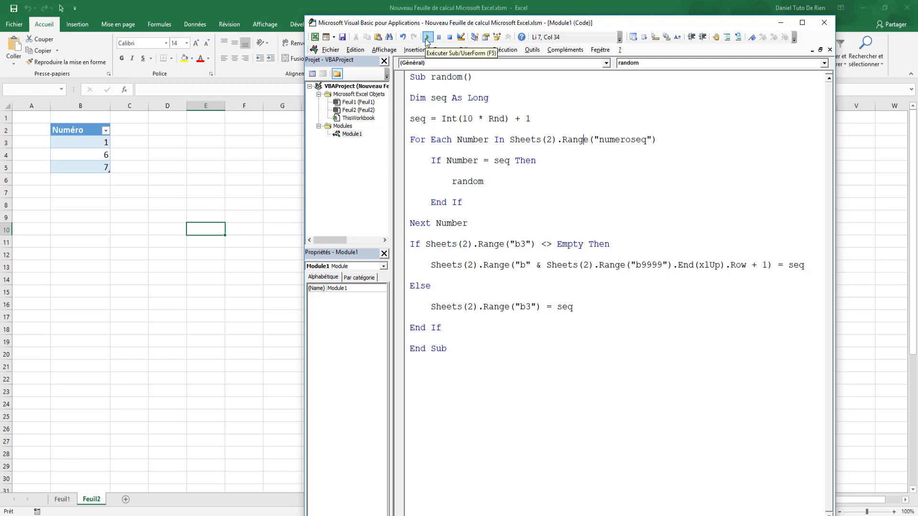
{"action": "left_click", "coordinate": [427, 39]}
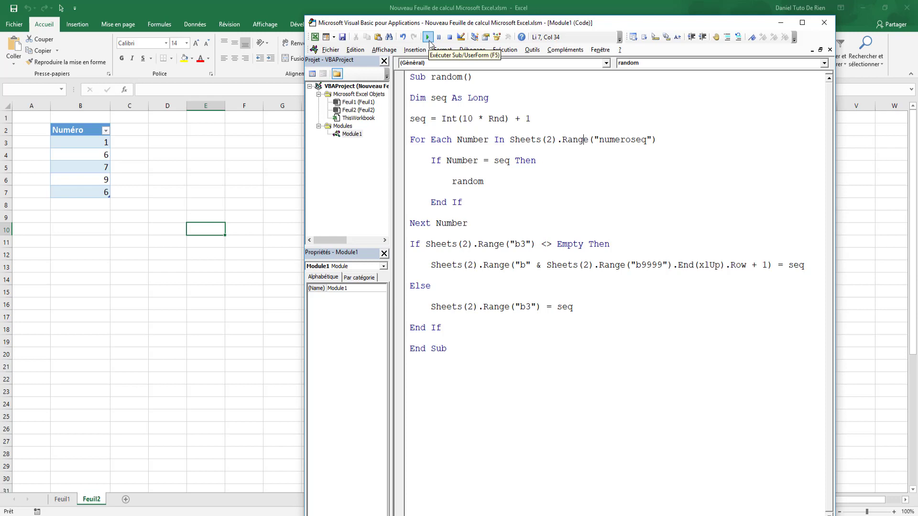
Add an Exit Sub line right after the recursive random call.
{"action": "left_click", "coordinate": [513, 177]}
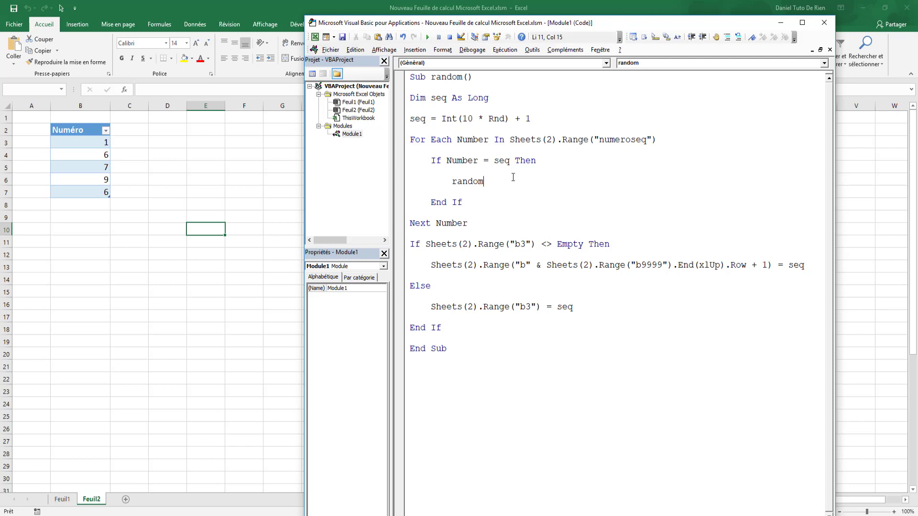
{"action": "key", "text": "Return"}
{"action": "type", "text": "e"}
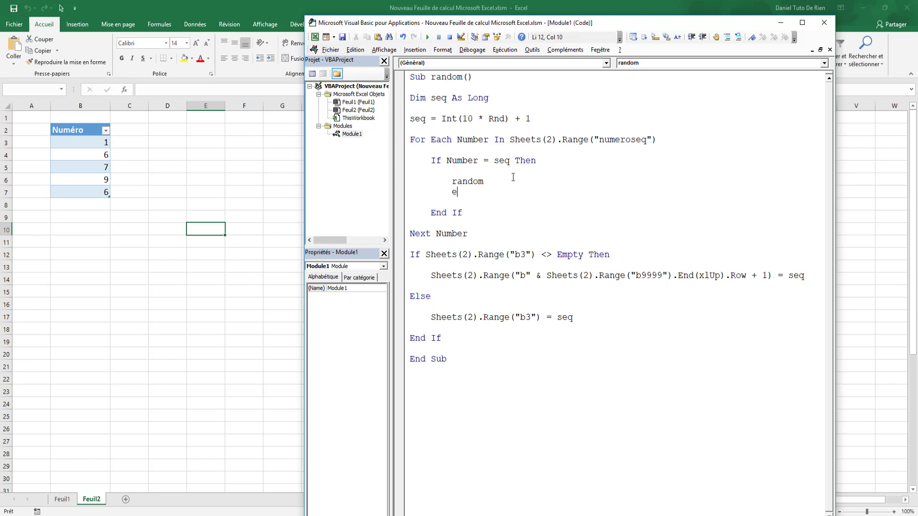
{"action": "type", "text": "xit sub"}
{"action": "key", "text": "Down"}
Delete the table rows B3:B7 to clear the old numbers.
{"action": "left_click_drag", "start_coordinate": [106, 143], "coordinate": [109, 191]}
{"action": "right_click", "coordinate": [109, 191]}
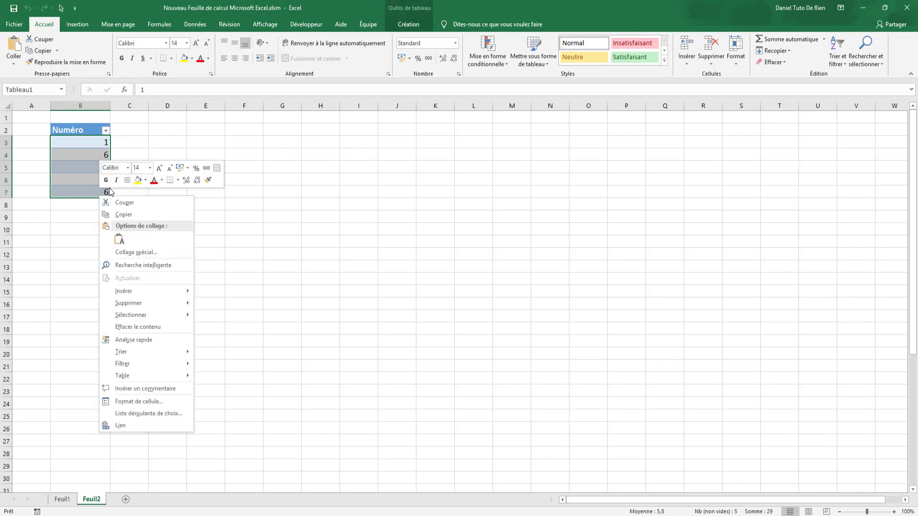
{"action": "left_click", "coordinate": [229, 316]}
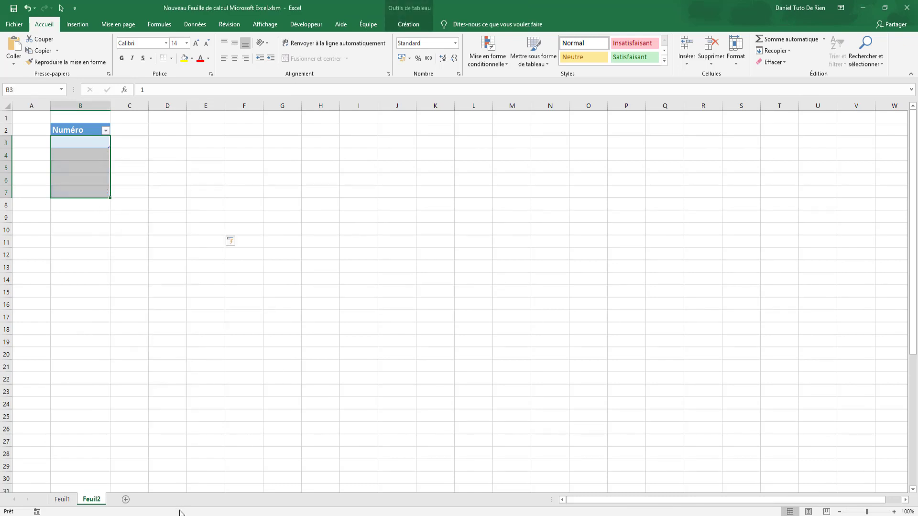
Run the macro repeatedly until Numéro holds ten unique values and a Range runtime error appears.
{"action": "left_click", "coordinate": [253, 459]}
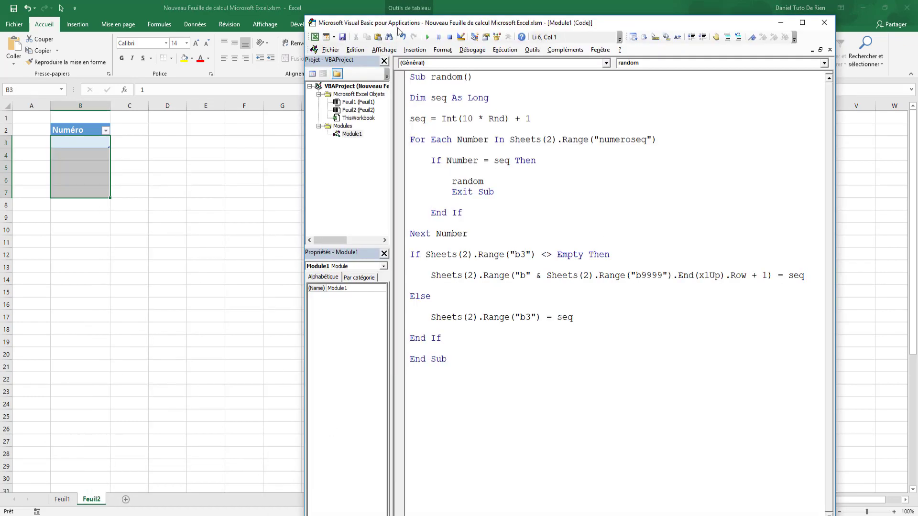
{"action": "left_click", "coordinate": [428, 39]}
{"action": "left_click", "coordinate": [428, 39]}
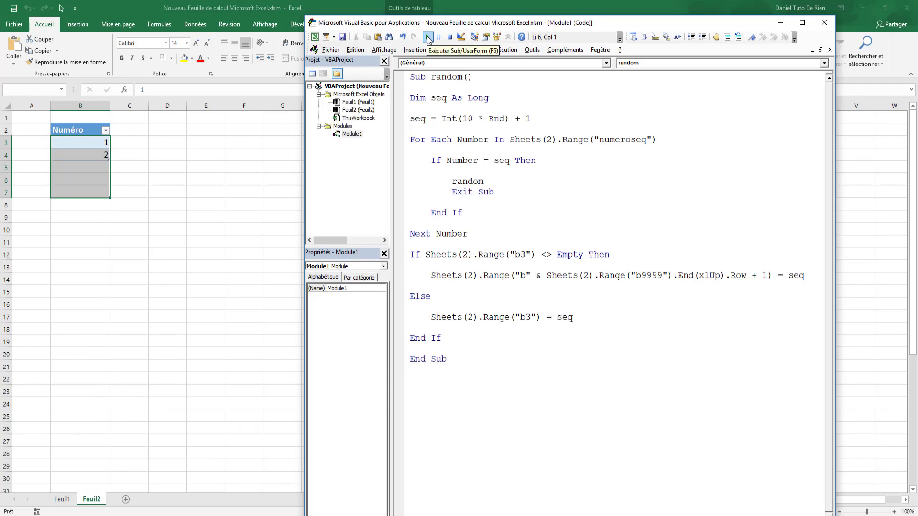
{"action": "left_click", "coordinate": [428, 38]}
{"action": "left_click", "coordinate": [428, 39]}
{"action": "left_click", "coordinate": [428, 38]}
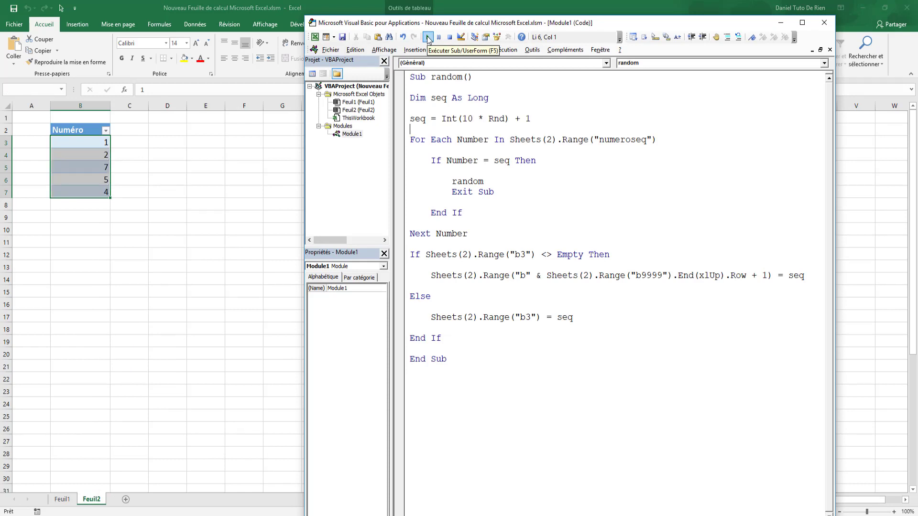
{"action": "left_click", "coordinate": [428, 38]}
{"action": "left_click", "coordinate": [428, 39]}
{"action": "left_click", "coordinate": [428, 38]}
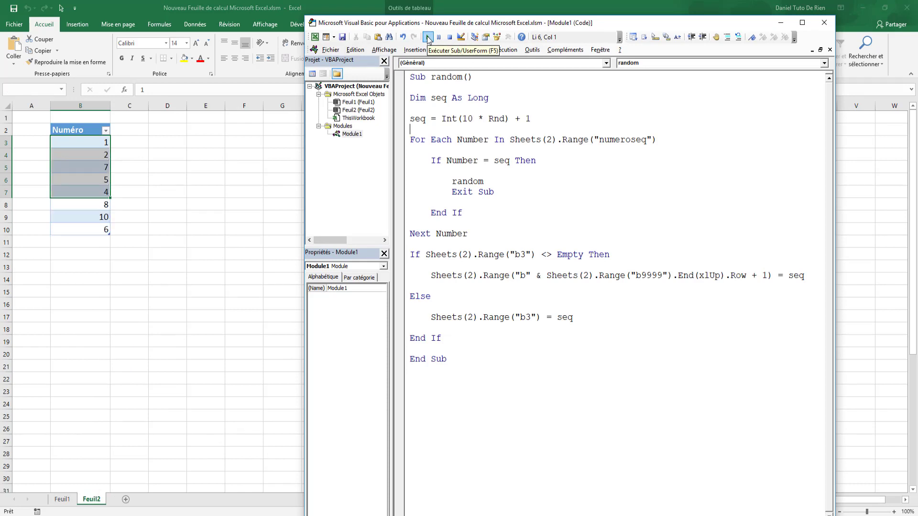
{"action": "left_click", "coordinate": [428, 38]}
{"action": "left_click", "coordinate": [428, 38]}
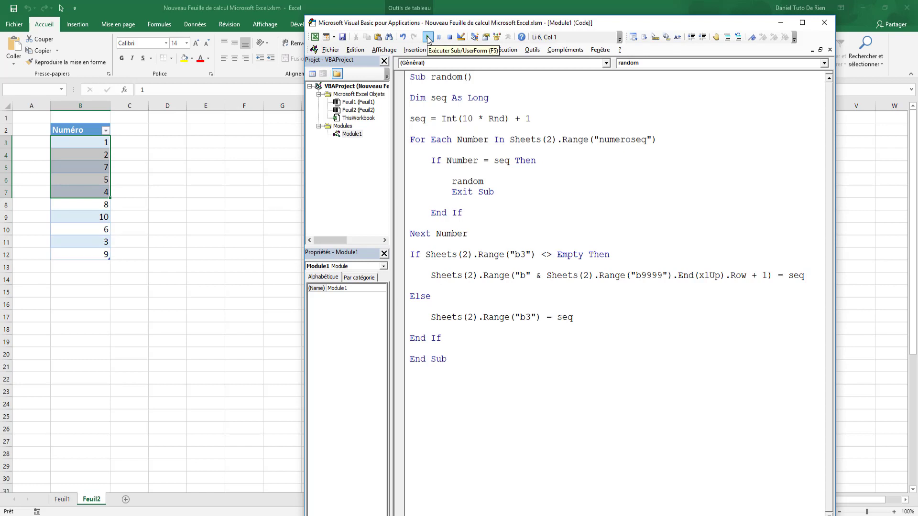
{"action": "left_click", "coordinate": [428, 38]}
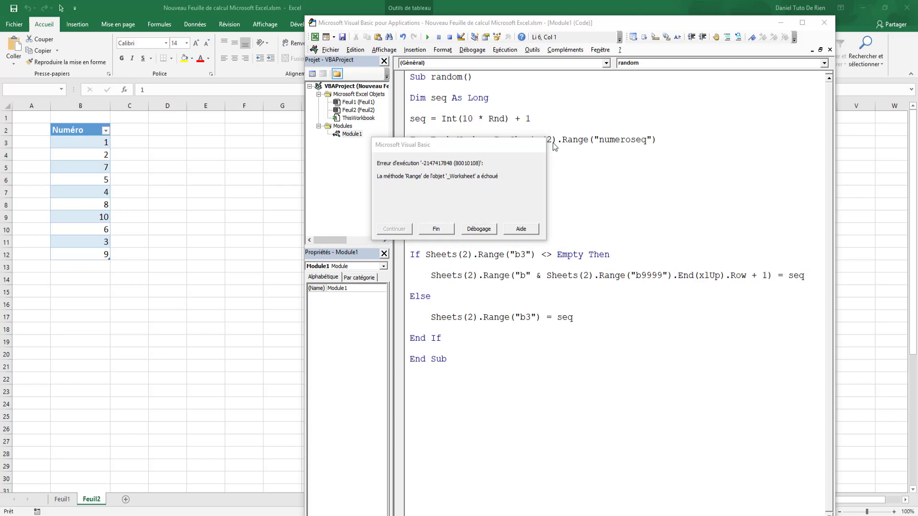
Debug and reset the halted macro, then sort the Numéro column smallest to largest.
{"action": "left_click", "coordinate": [478, 229]}
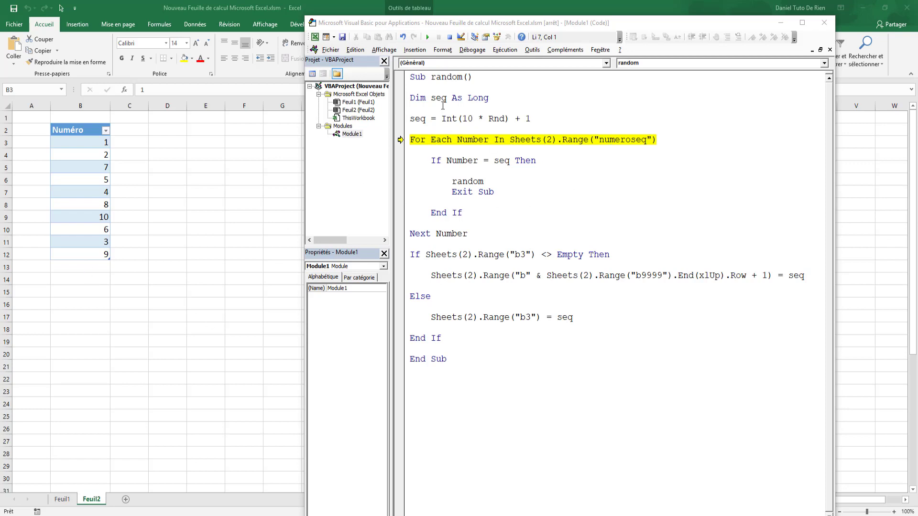
{"action": "left_click", "coordinate": [449, 39]}
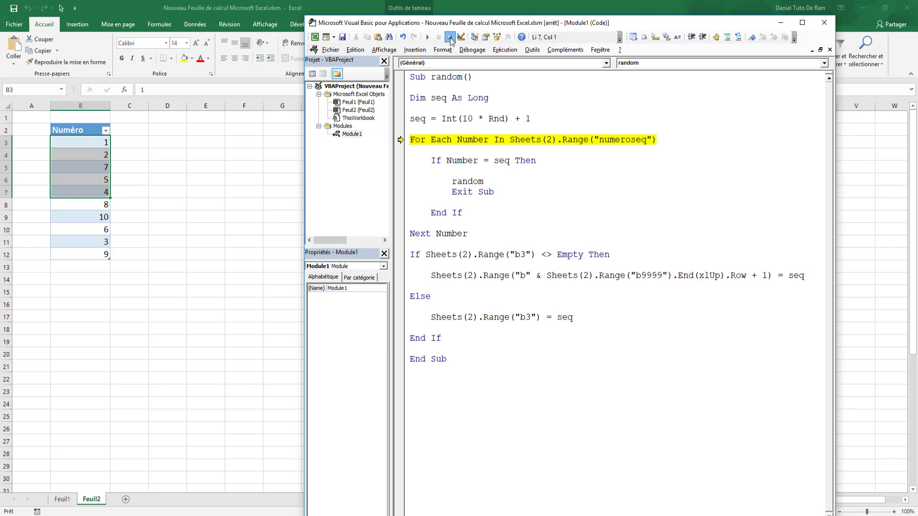
{"action": "left_click", "coordinate": [106, 133]}
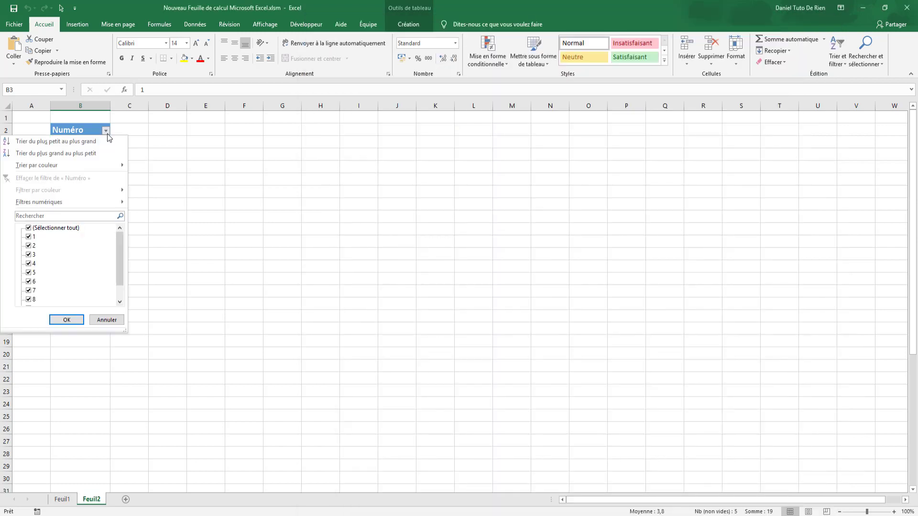
{"action": "left_click", "coordinate": [83, 142]}
{"action": "left_click", "coordinate": [199, 181]}
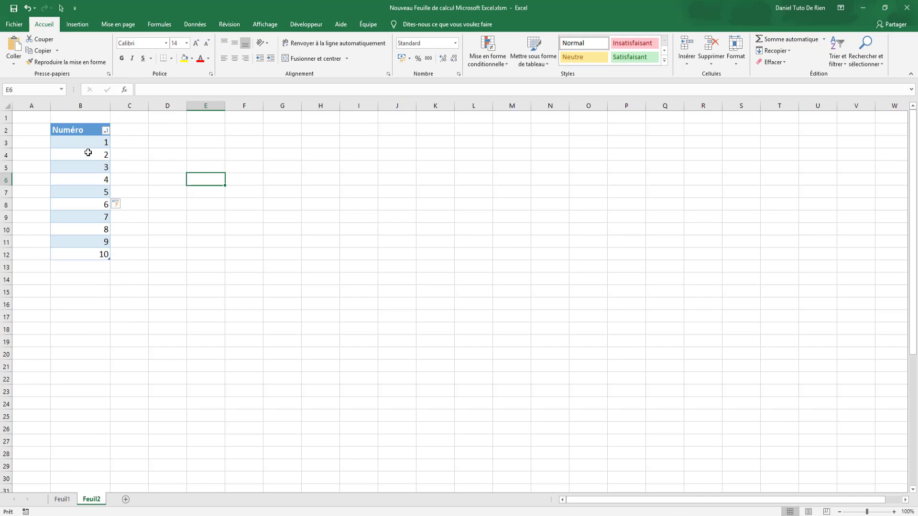
{"action": "left_click", "coordinate": [167, 328]}
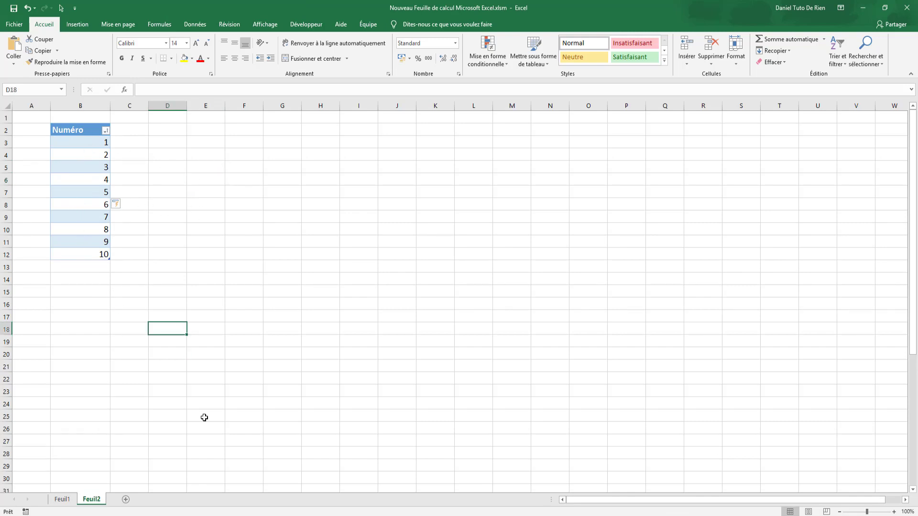
{"action": "left_click", "coordinate": [234, 504]}
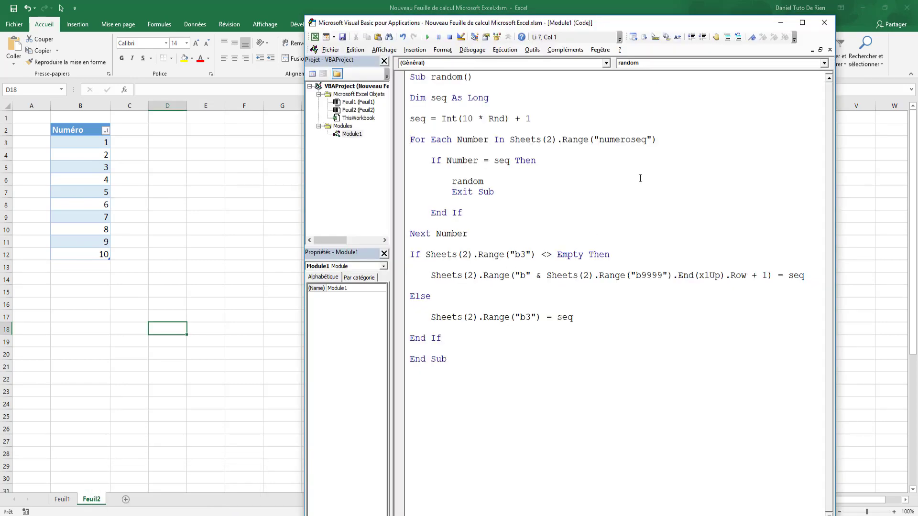
Insert On Error Resume Next above the For Each loop and run the random macro.
{"action": "left_click", "coordinate": [451, 123]}
{"action": "key", "text": "Return"}
{"action": "type", "text": "on e"}
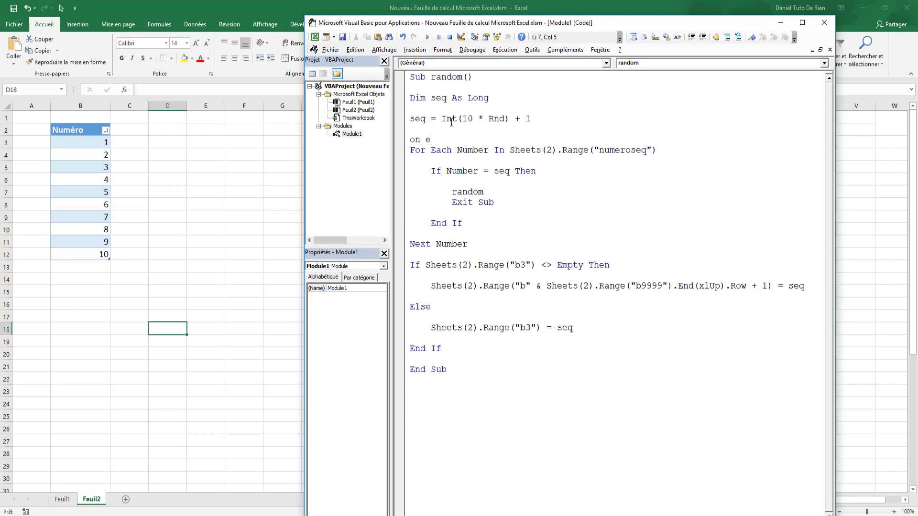
{"action": "type", "text": "rrorr"}
{"action": "key", "text": "BackSpace"}
{"action": "type", "text": "re"}
{"action": "type", "text": "sume next"}
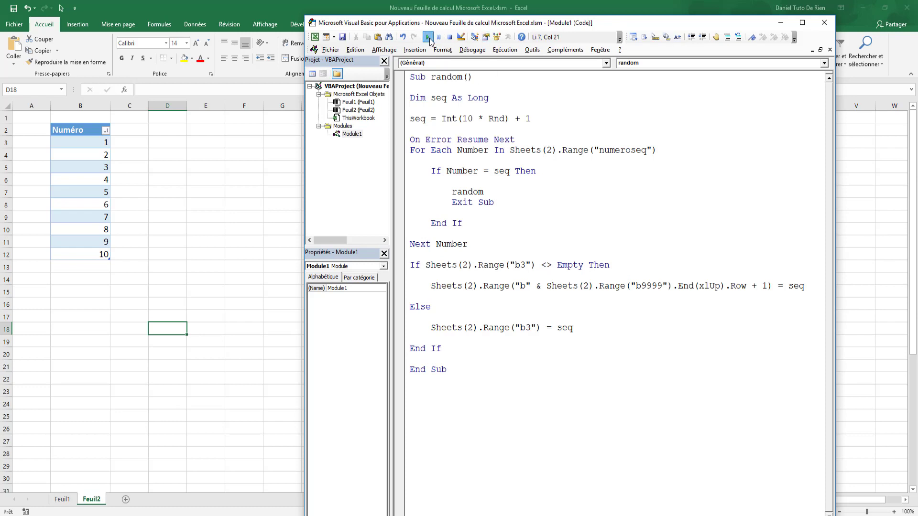
{"action": "left_click", "coordinate": [429, 37]}
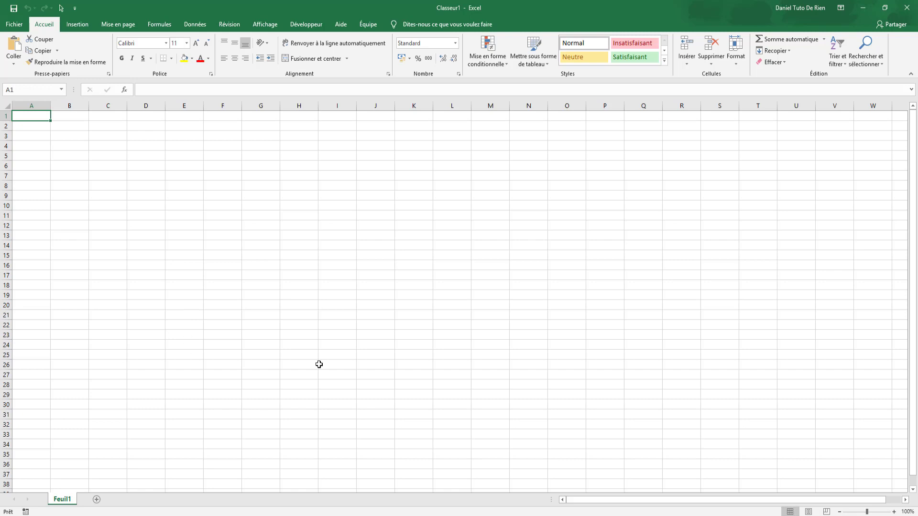
Bring back the macro workbook with its empty Numéro table and the random macro in the VBA editor.
{"action": "left_click", "coordinate": [490, 394]}
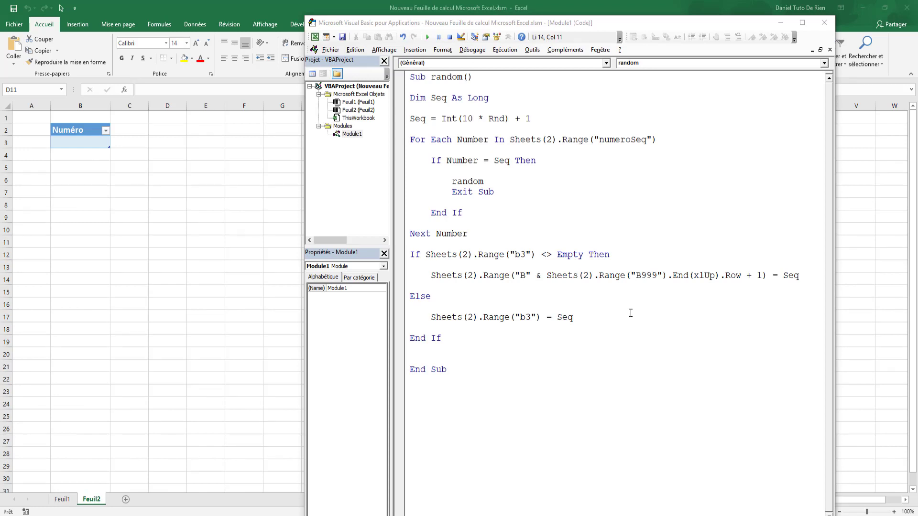
Rerun the macro until Numéro holds 8, 6, 3, 4, 1, 9, 5, 10; select the 10 in Int(10 * Rnd).
{"action": "left_click", "coordinate": [549, 161]}
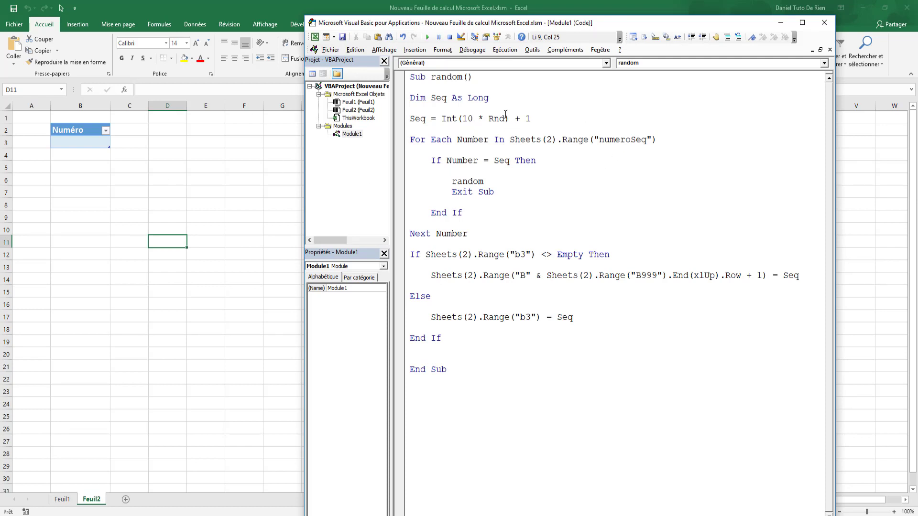
{"action": "left_click", "coordinate": [428, 38]}
{"action": "double_click", "coordinate": [427, 38]}
{"action": "double_click", "coordinate": [428, 38]}
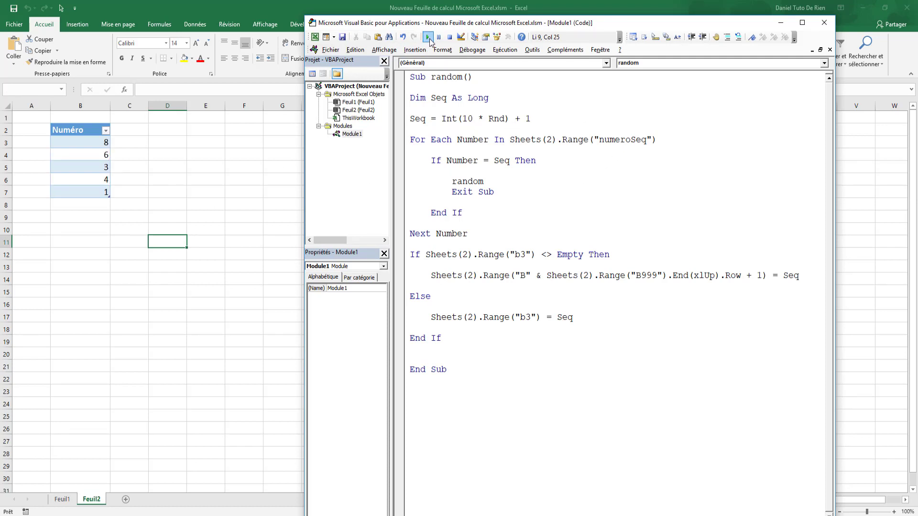
{"action": "double_click", "coordinate": [428, 37]}
{"action": "left_click", "coordinate": [428, 37]}
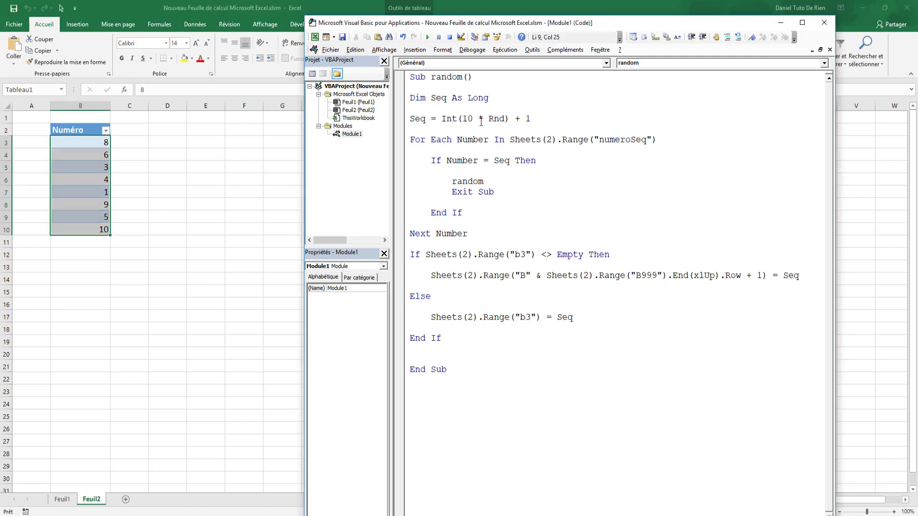
{"action": "left_click_drag", "start_coordinate": [473, 118], "coordinate": [462, 118]}
Insert a blank line above the seq formula and indent the macro body with Tab.
{"action": "left_click", "coordinate": [531, 220]}
{"action": "left_click", "coordinate": [559, 110]}
{"action": "key", "text": "Return"}
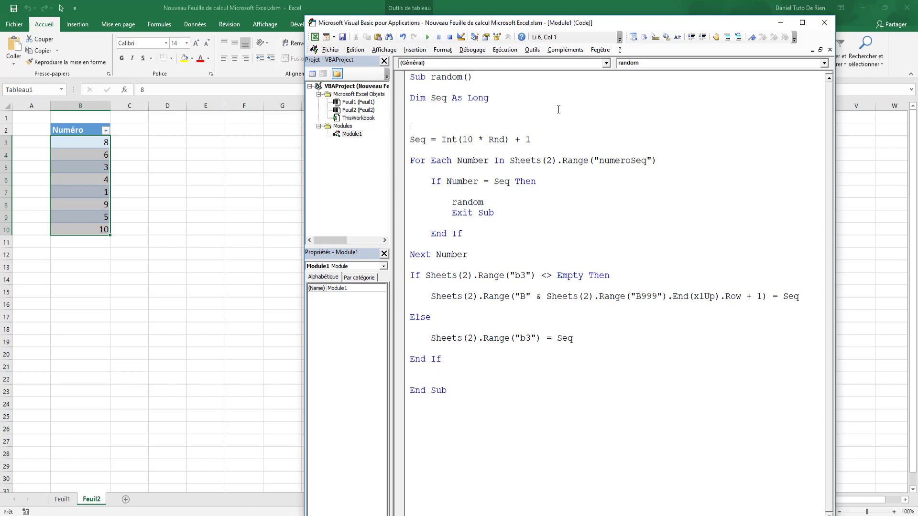
{"action": "key", "text": "shift+Down"}
{"action": "key", "text": "shift+Down"}
{"action": "key", "text": "shift+Down"}
{"action": "key", "text": "shift+Down"}
{"action": "key", "text": "shift+Down"}
{"action": "key", "text": "shift+Down"}
{"action": "key", "text": "shift+Down"}
{"action": "key", "text": "shift+Down"}
{"action": "key", "text": "shift+Down"}
{"action": "key", "text": "shift+Down"}
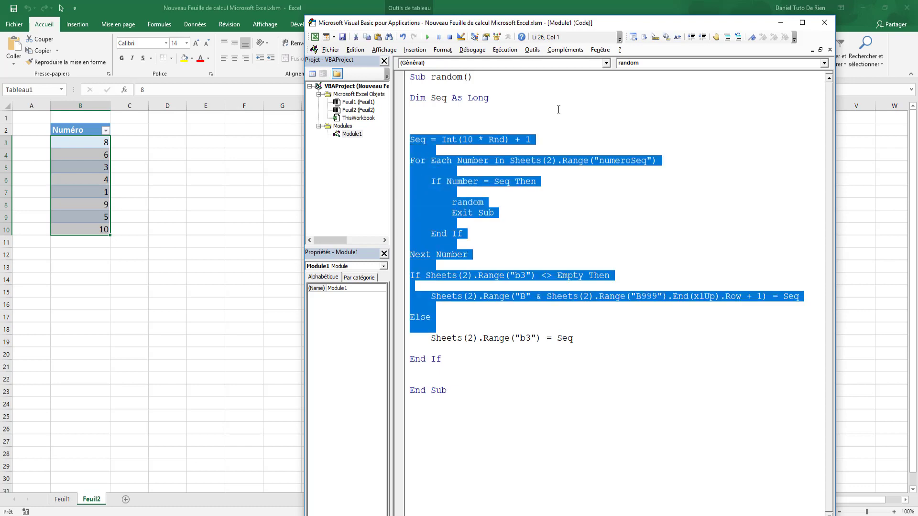
{"action": "key", "text": "shift+Down"}
{"action": "key", "text": "shift+Down"}
{"action": "key", "text": "shift+Down"}
{"action": "key", "text": "Tab"}
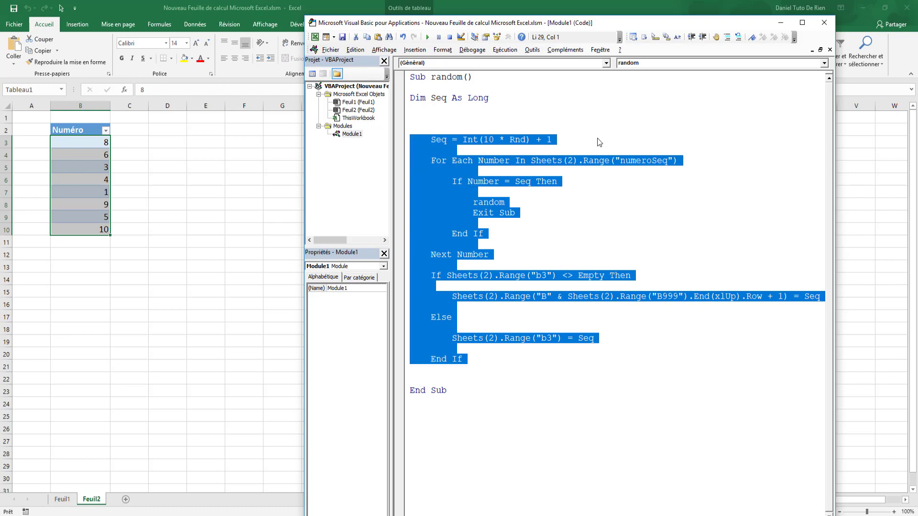
Type If Sheets(2).Range("numeroseq").Rows.Count < 10 Then on the blank line.
{"action": "left_click", "coordinate": [438, 120]}
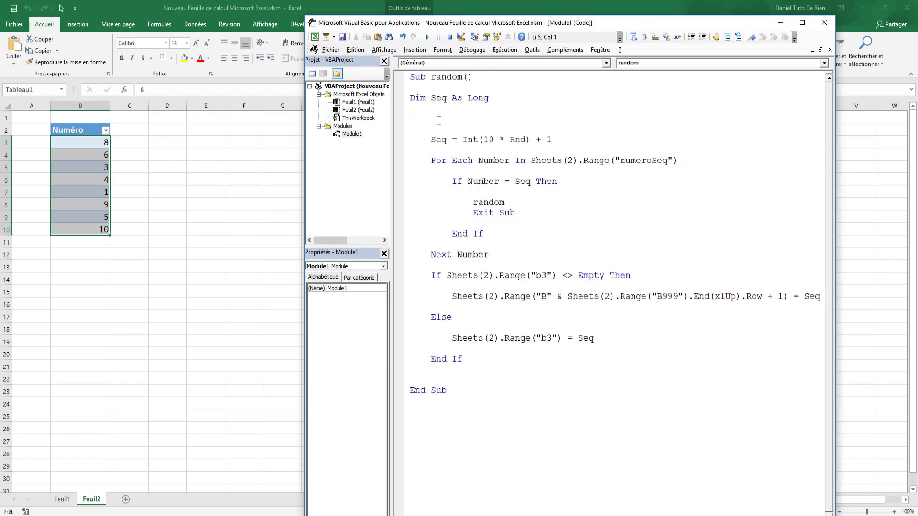
{"action": "type", "text": "i"}
{"action": "type", "text": "f sheets(2"}
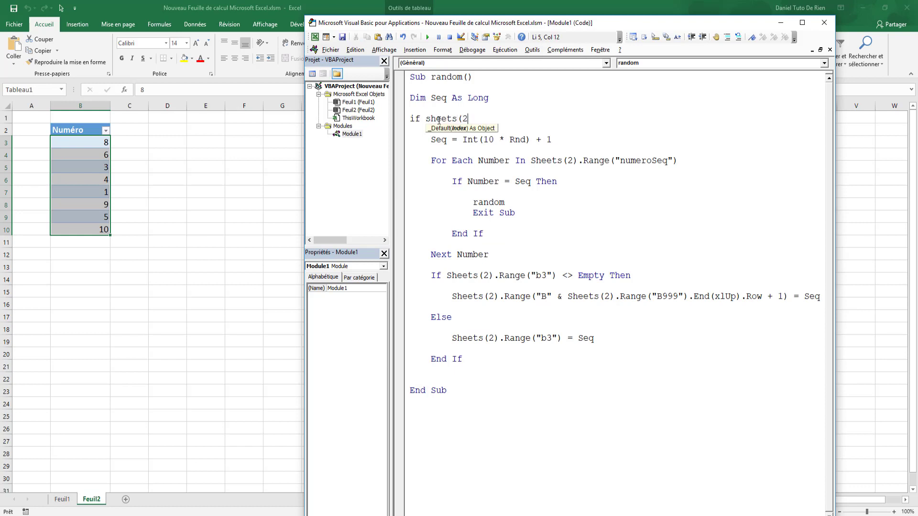
{"action": "type", "text": ").range(\""}
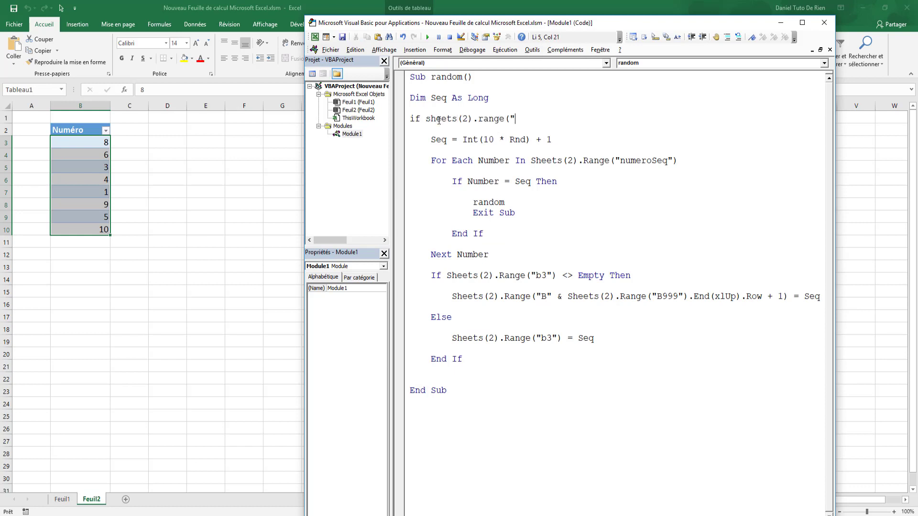
{"action": "type", "text": "nu"}
{"action": "type", "text": "méroseq"}
{"action": "key", "text": "BackSpace"}
{"action": "key", "text": "BackSpace"}
{"action": "key", "text": "BackSpace"}
{"action": "key", "text": "BackSpace"}
{"action": "key", "text": "BackSpace"}
{"action": "type", "text": "ero"}
{"action": "type", "text": "seq\")"}
{"action": "type", "text": ".rows."}
{"action": "type", "text": "count"}
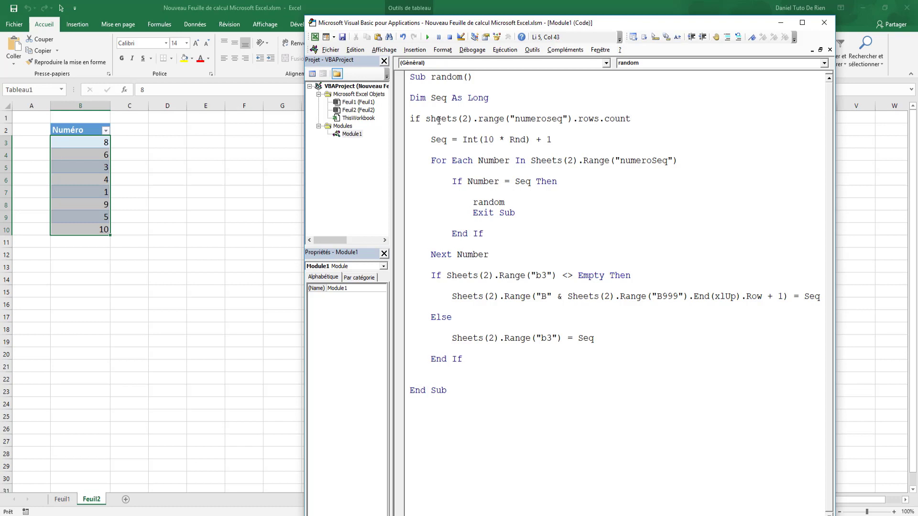
{"action": "type", "text": "<"}
{"action": "type", "text": "10 T"}
{"action": "type", "text": "hen"}
{"action": "key", "text": "Return"}
Add Else with MsgBox "Le nombre maximum de numéro est atteint ! " and a closing End If.
{"action": "left_click", "coordinate": [444, 372]}
{"action": "key", "text": "Return"}
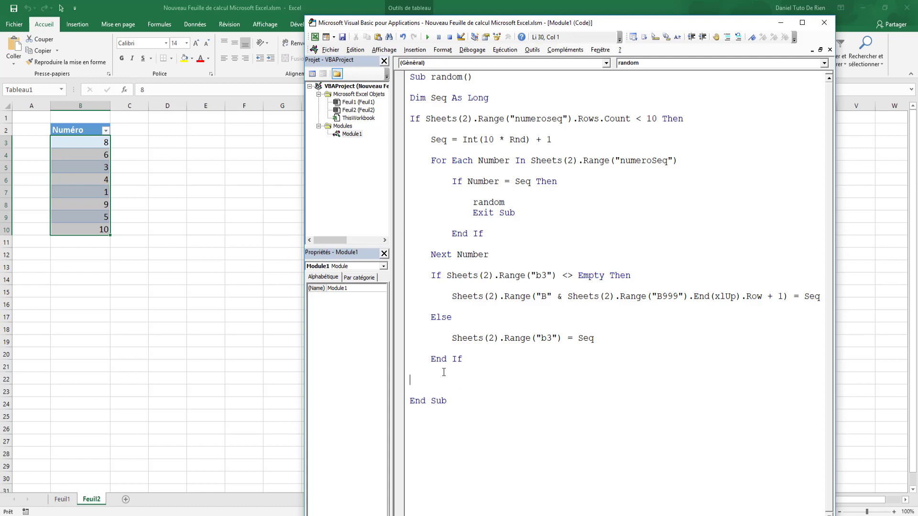
{"action": "type", "text": "else"}
{"action": "key", "text": "Return"}
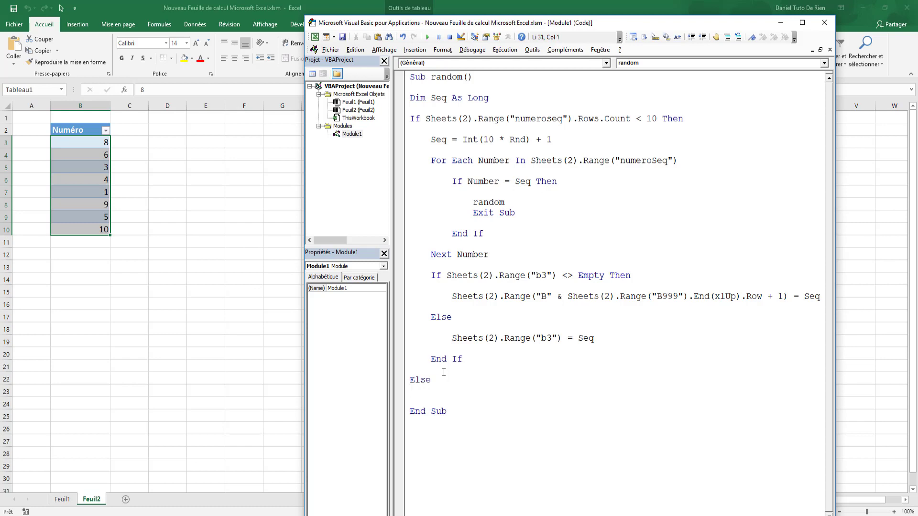
{"action": "key", "text": "Tab"}
{"action": "type", "text": "Msg"}
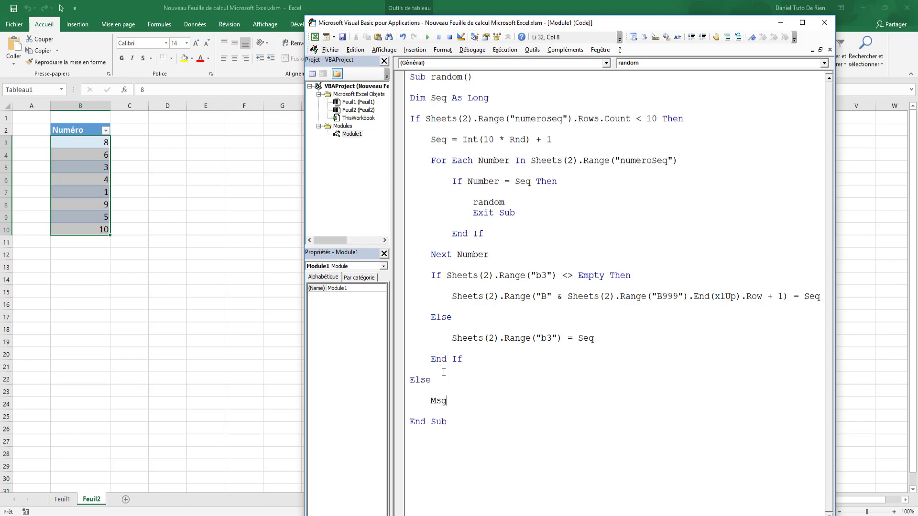
{"action": "type", "text": "box \"L"}
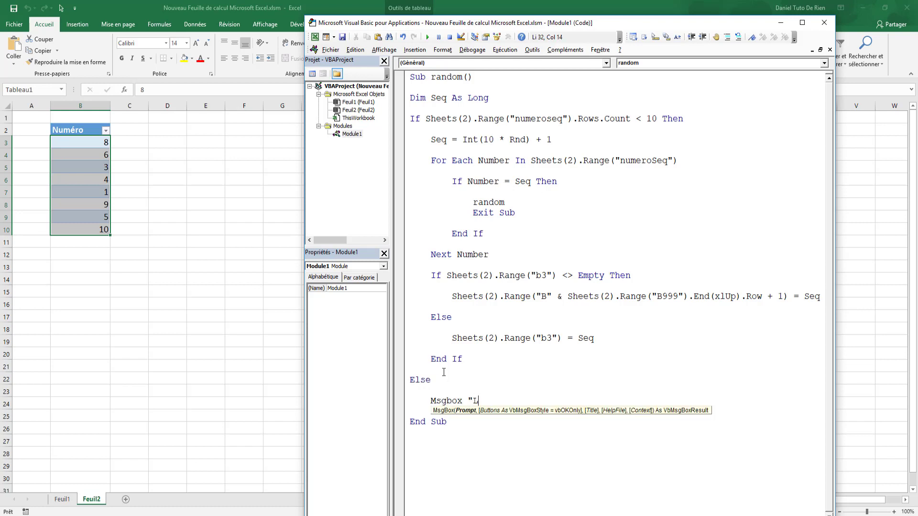
{"action": "type", "text": "e nombre maxi"}
{"action": "type", "text": "mum de num"}
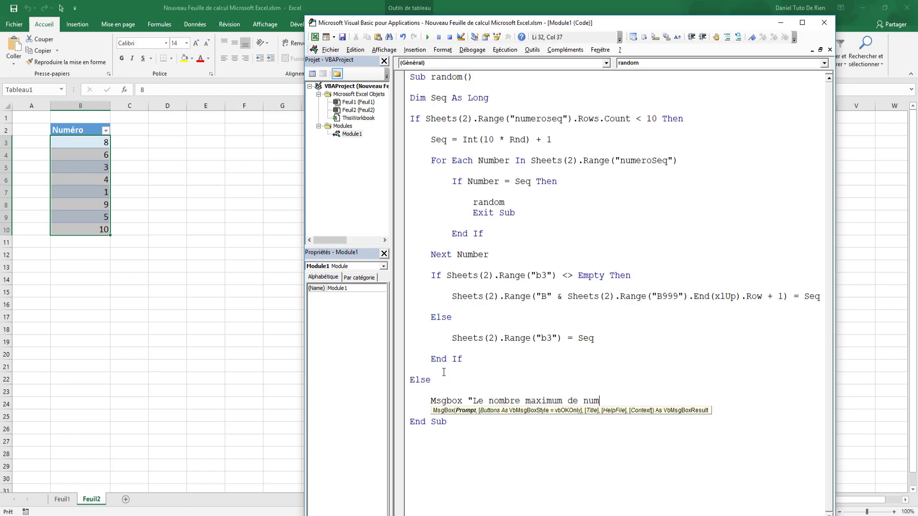
{"action": "type", "text": "éro est attein"}
{"action": "type", "text": "t ! \""}
{"action": "key", "text": "Down"}
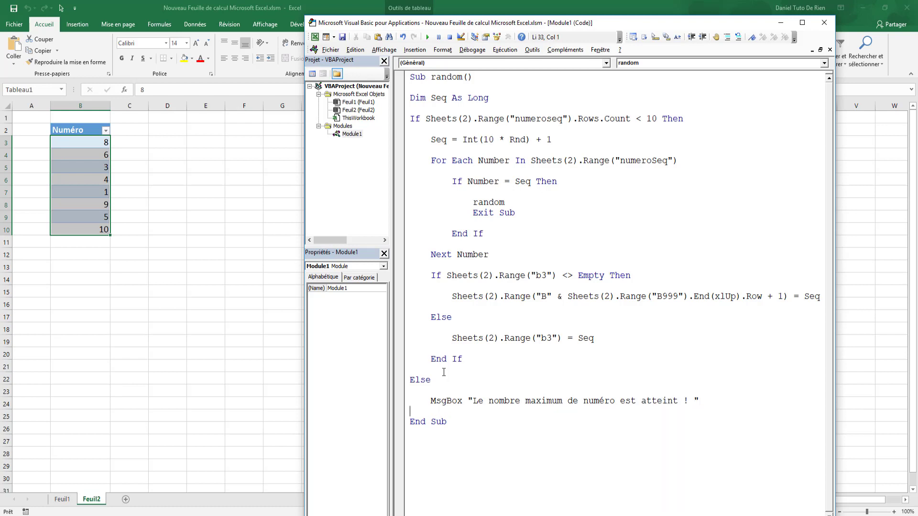
{"action": "key", "text": "Return"}
{"action": "type", "text": "end if"}
{"action": "key", "text": "Return"}
Run the random macro repeatedly until the maximum-reached message appears, then dismiss it.
{"action": "left_click", "coordinate": [428, 37]}
{"action": "left_click", "coordinate": [428, 37]}
{"action": "left_click", "coordinate": [428, 38]}
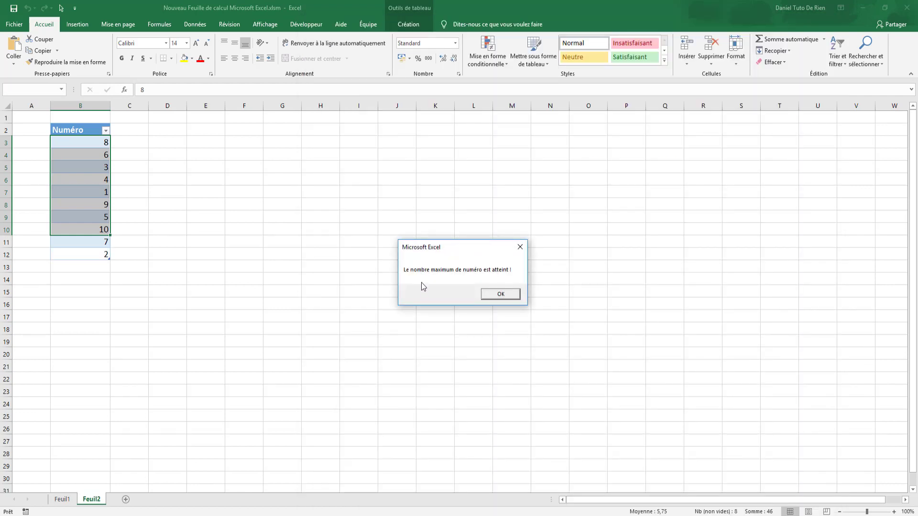
{"action": "left_click", "coordinate": [512, 295]}
Sort the Numéro column smallest to largest so it reads 1 through 10.
{"action": "left_click", "coordinate": [106, 131]}
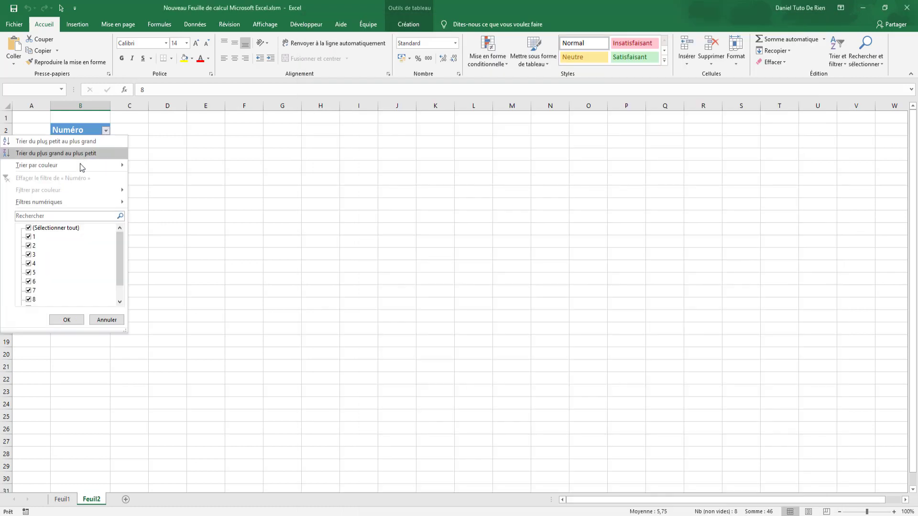
{"action": "left_click", "coordinate": [76, 143]}
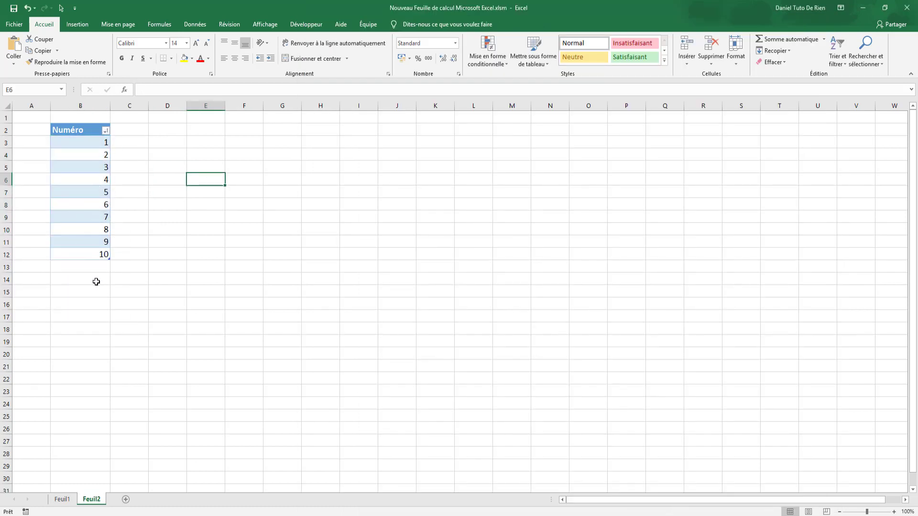
{"action": "left_click", "coordinate": [182, 302]}
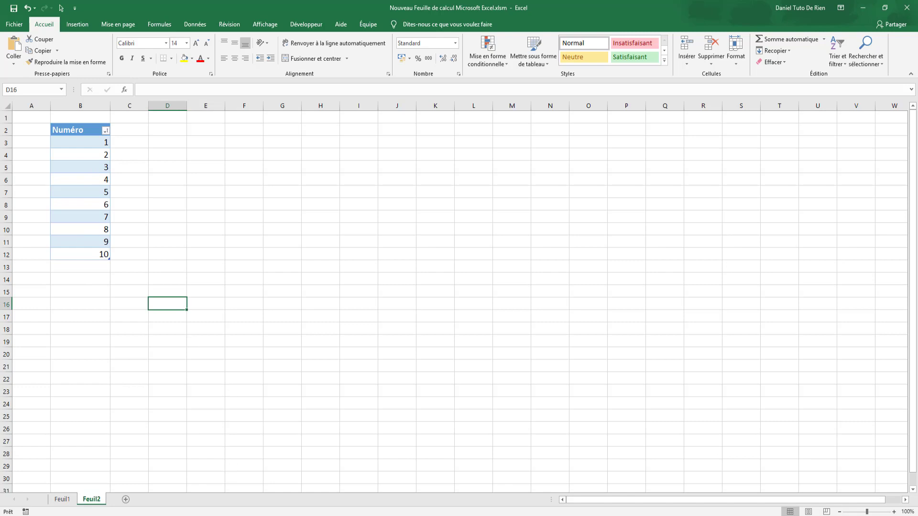
{"action": "left_click", "coordinate": [224, 484]}
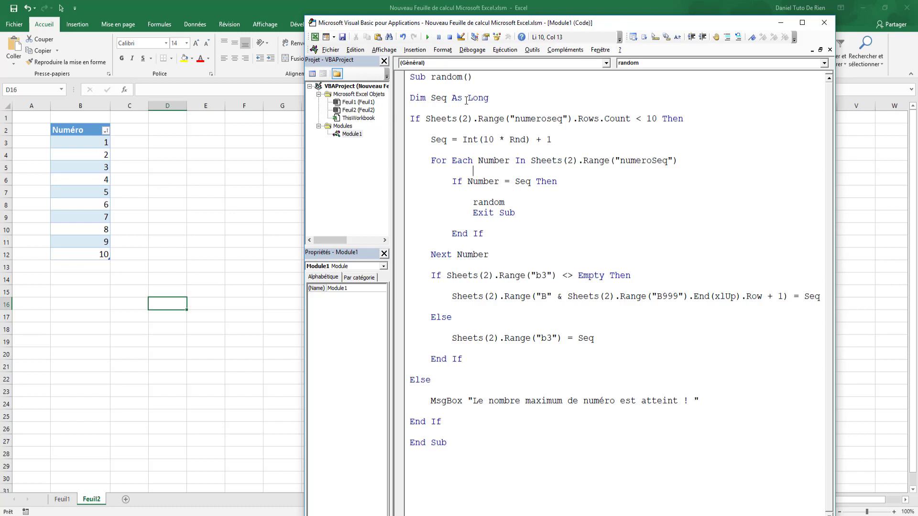
Change the limit from 10 to 100 in the random draw and the row check.
{"action": "left_click_drag", "start_coordinate": [491, 133], "coordinate": [496, 138]}
{"action": "left_click", "coordinate": [495, 139]}
{"action": "type", "text": "0"}
{"action": "type", "text": "0"}
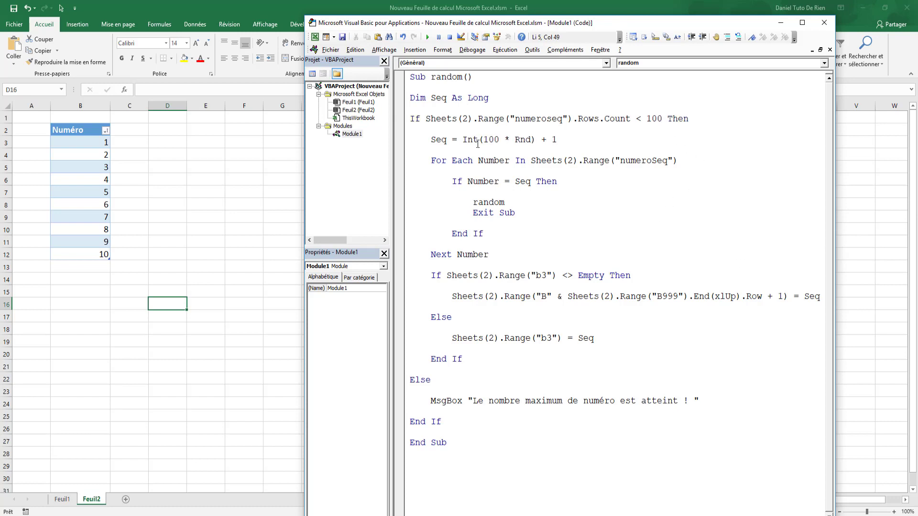
{"action": "key", "text": "Up"}
{"action": "key", "text": "Up"}
Declare leMax As Long after Dim Seq and start a 'le max = 999/9' line before the If.
{"action": "key", "text": "Return"}
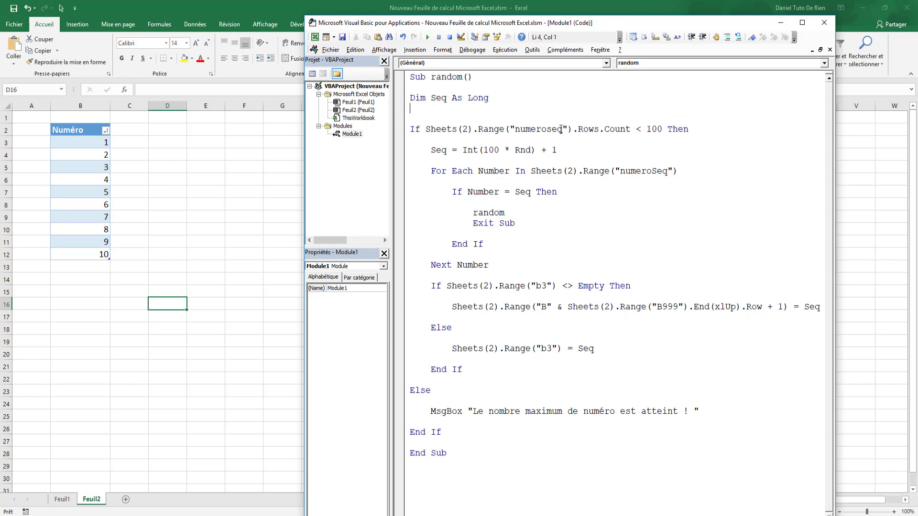
{"action": "type", "text": "dim "}
{"action": "type", "text": "le"}
{"action": "key", "text": "BackSpace"}
{"action": "key", "text": "BackSpace"}
{"action": "type", "text": "le"}
{"action": "type", "text": "Max as"}
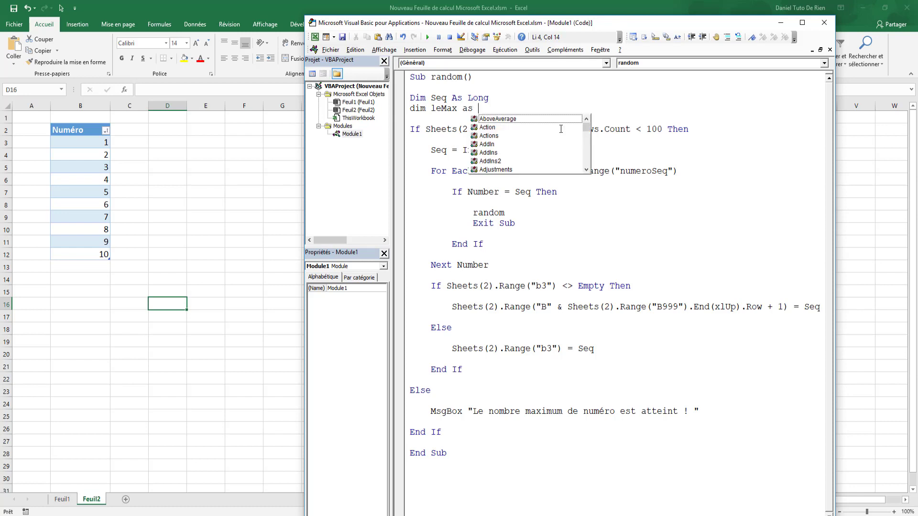
{"action": "type", "text": " long"}
{"action": "key", "text": "Tab"}
{"action": "key", "text": "Return"}
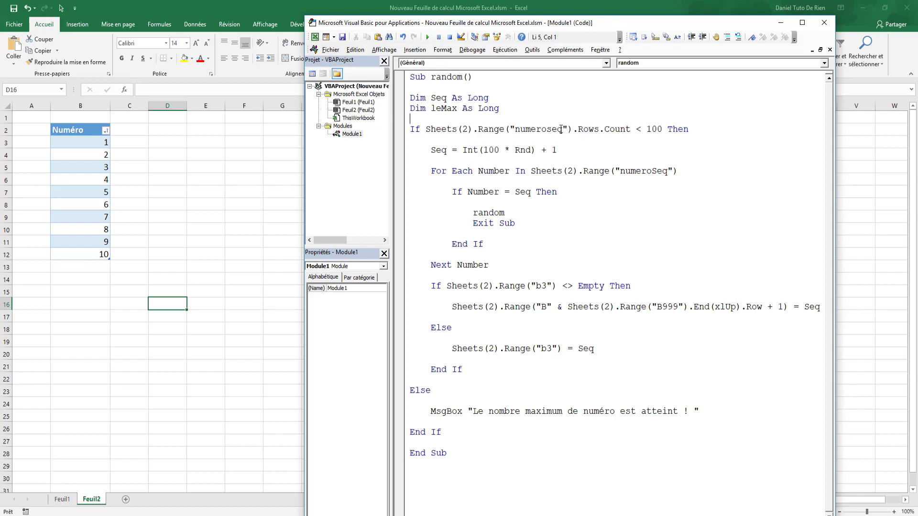
{"action": "key", "text": "Return"}
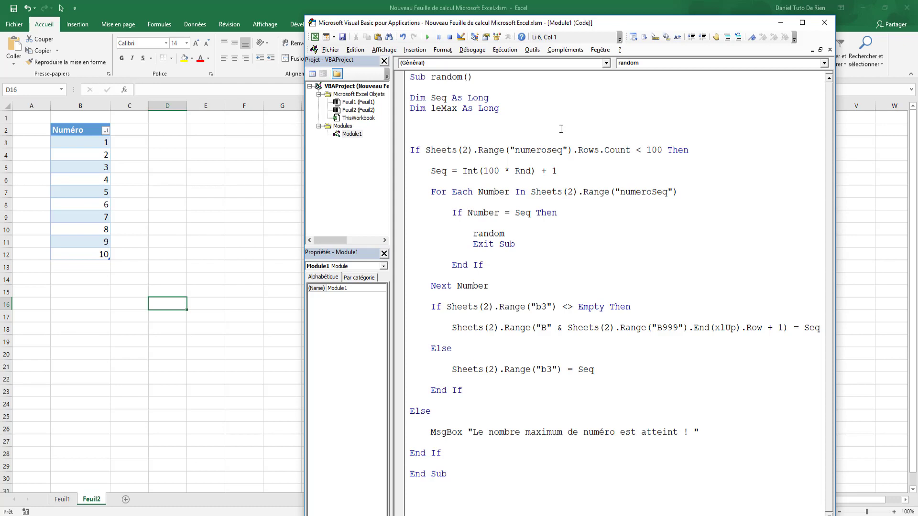
{"action": "type", "text": "le max = "}
{"action": "type", "text": "999"}
{"action": "type", "text": "/"}
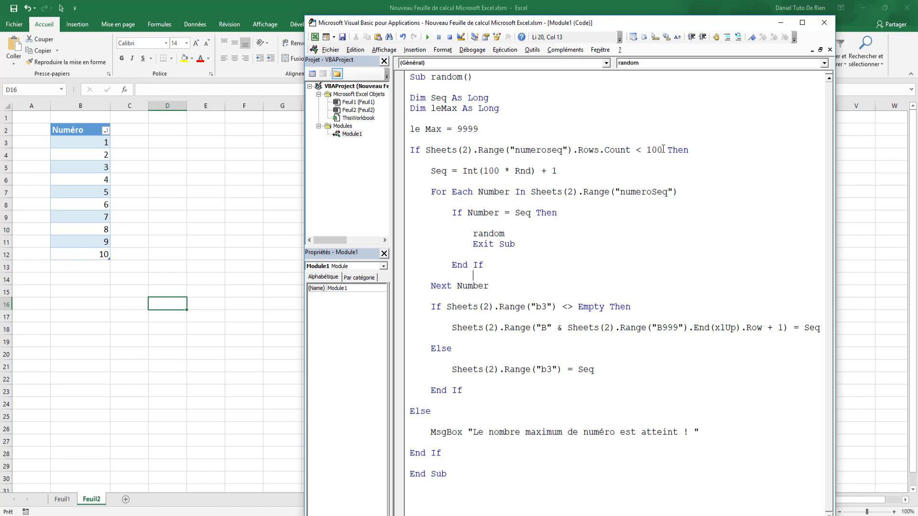
Replace the hard-coded 100 with leMax in the row-count If condition and in Int(leMax * Rnd).
{"action": "left_click_drag", "start_coordinate": [663, 149], "coordinate": [652, 150]}
{"action": "left_click", "coordinate": [652, 150]}
{"action": "key", "text": "BackSpace"}
{"action": "key", "text": "Delete"}
{"action": "key", "text": "Delete"}
{"action": "type", "text": "leMax"}
{"action": "left_click", "coordinate": [410, 160]}
{"action": "left_click", "coordinate": [499, 171]}
{"action": "key", "text": "BackSpace"}
{"action": "key", "text": "BackSpace"}
{"action": "key", "text": "BackSpace"}
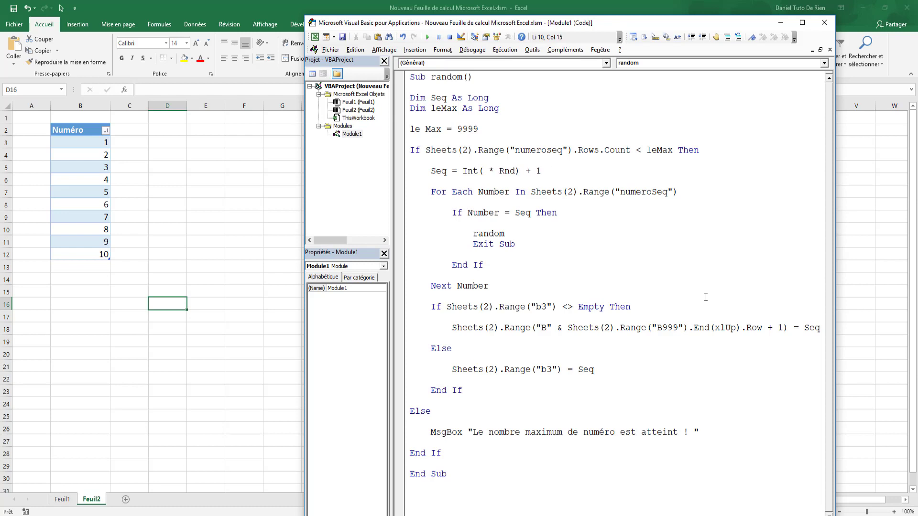
{"action": "type", "text": "leMax"}
{"action": "key", "text": "Down"}
{"action": "key", "text": "Up"}
Change the leMax value from 9999 to 20.
{"action": "left_click", "coordinate": [477, 128]}
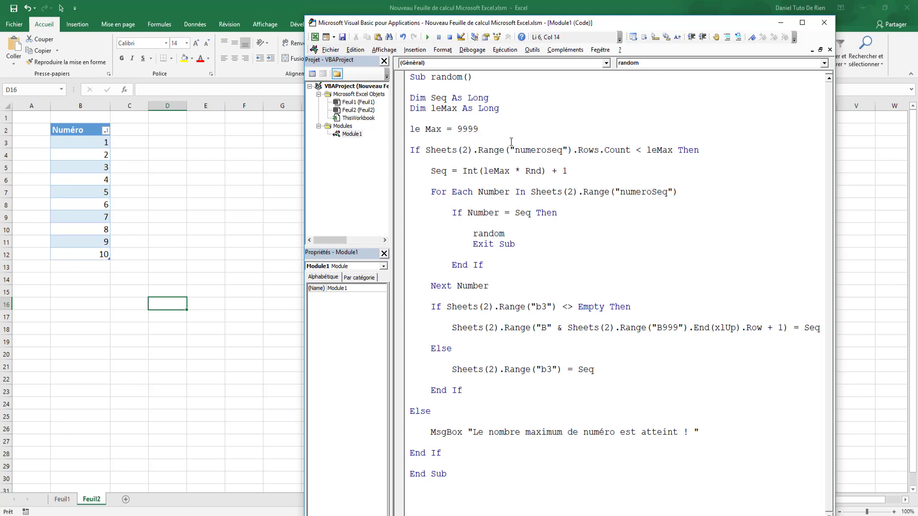
{"action": "key", "text": "BackSpace"}
{"action": "key", "text": "BackSpace"}
{"action": "key", "text": "BackSpace"}
{"action": "type", "text": "20"}
{"action": "key", "text": "Return"}
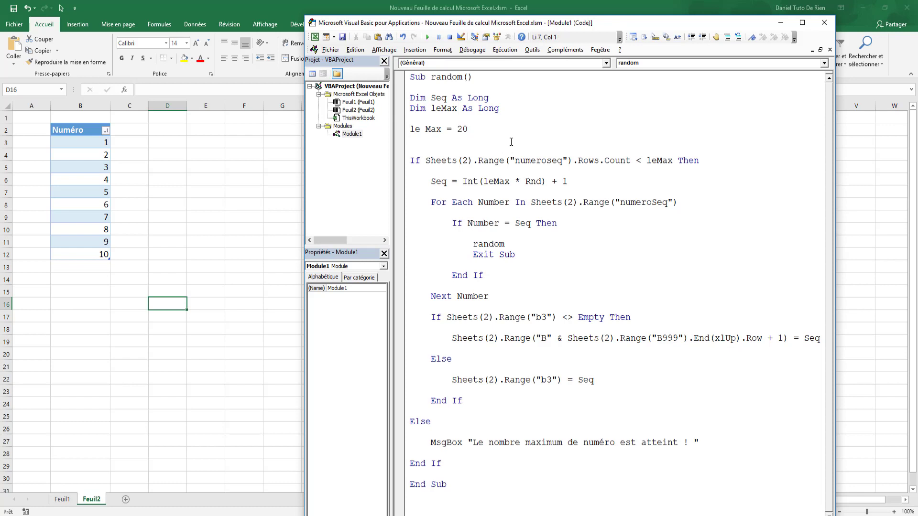
{"action": "key", "text": "BackSpace"}
{"action": "left_click", "coordinate": [53, 343]}
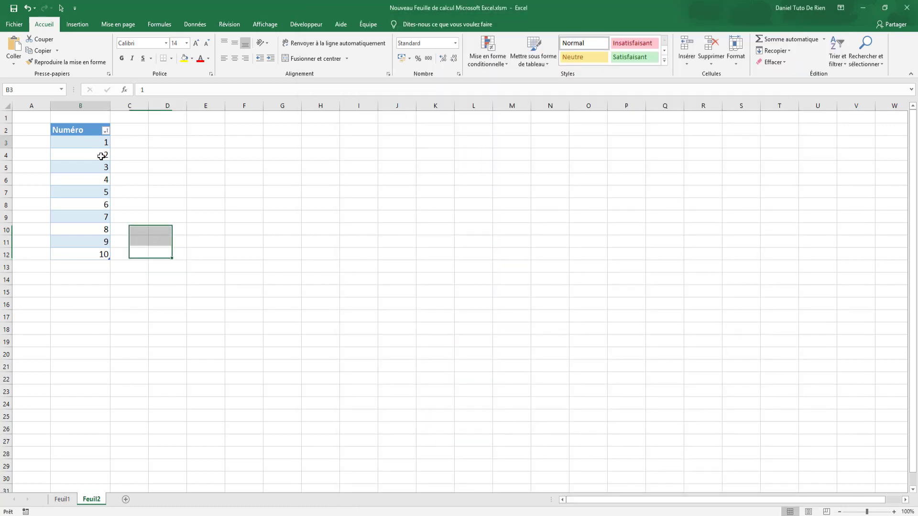
Run the macro and fix the compile error by removing the space in 'le Max'.
{"action": "left_click", "coordinate": [101, 156], "text": "shift"}
{"action": "left_click", "coordinate": [225, 478]}
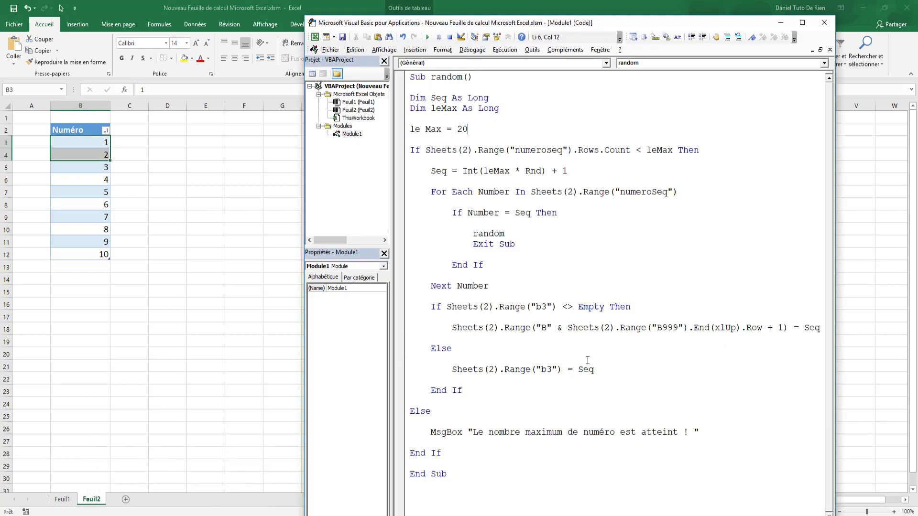
{"action": "left_click", "coordinate": [428, 37]}
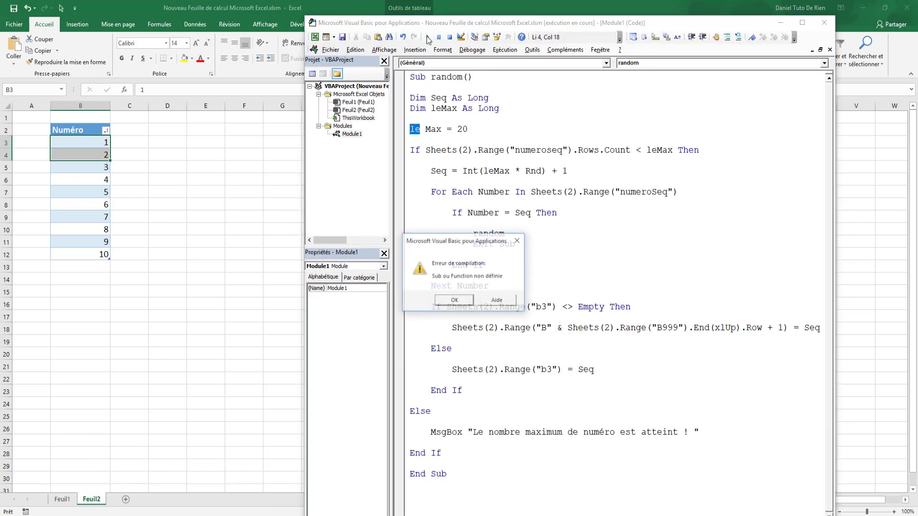
{"action": "key", "text": "Return"}
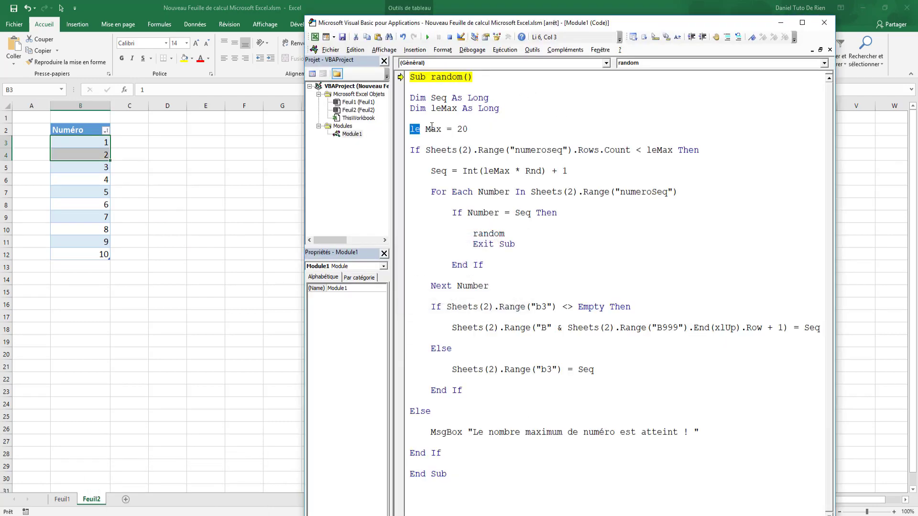
{"action": "key", "text": "Right"}
{"action": "key", "text": "Delete"}
{"action": "key", "text": "Up"}
Rerun the macro repeatedly until the maximum-reached message appears, then dismiss it.
{"action": "left_click", "coordinate": [425, 40]}
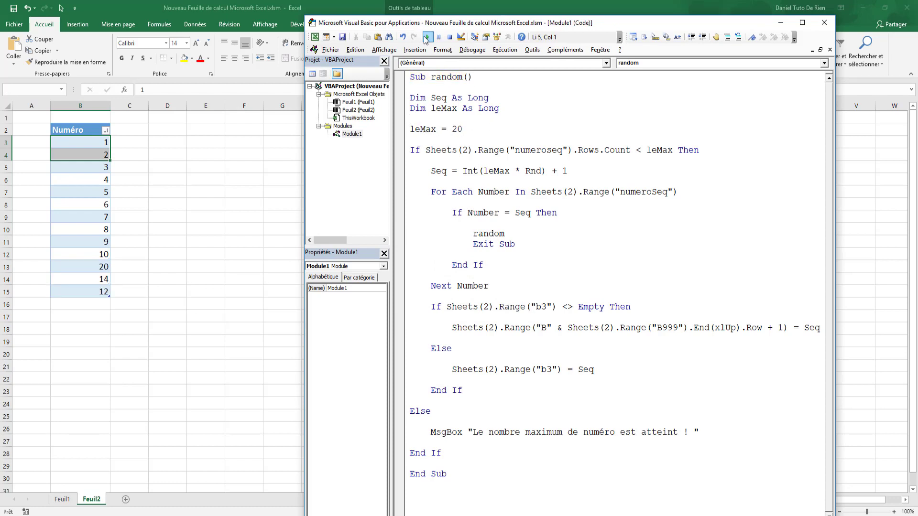
{"action": "left_click", "coordinate": [425, 40]}
{"action": "left_click", "coordinate": [425, 40]}
{"action": "left_click", "coordinate": [425, 40]}
{"action": "left_click", "coordinate": [425, 40]}
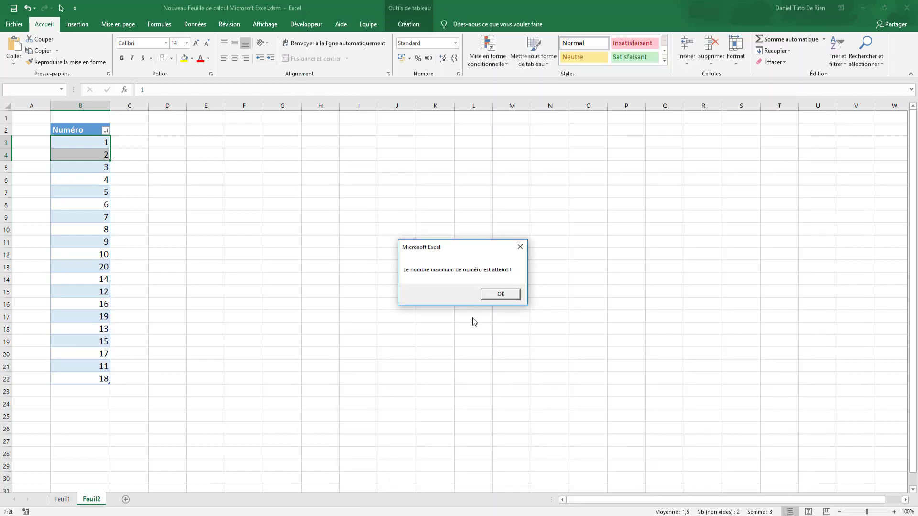
{"action": "left_click", "coordinate": [511, 294]}
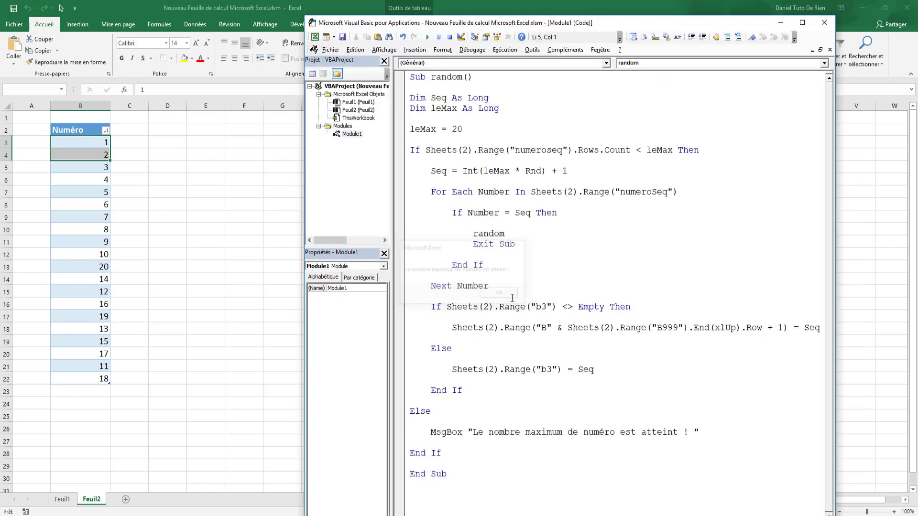
Sort Feuil2's Numéro column smallest to largest, showing 1 to 20.
{"action": "left_click", "coordinate": [105, 131]}
{"action": "left_click", "coordinate": [40, 142]}
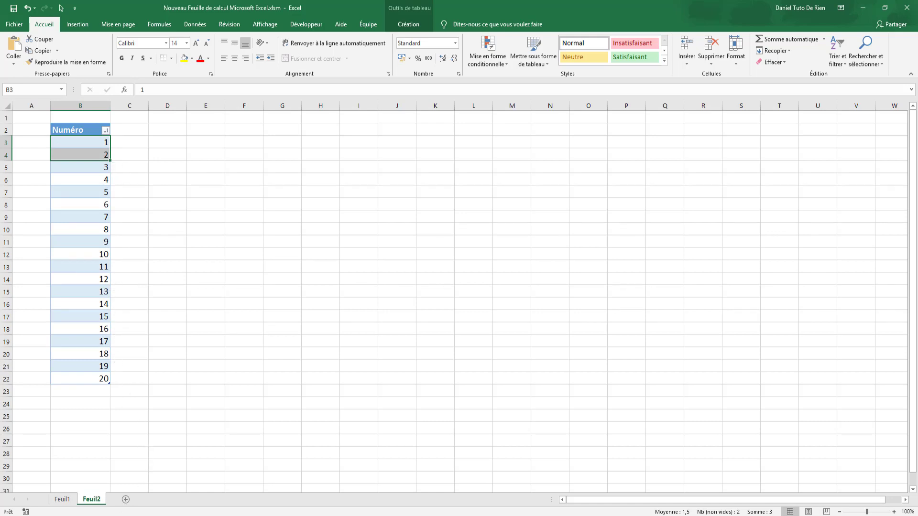
{"action": "left_click", "coordinate": [228, 481]}
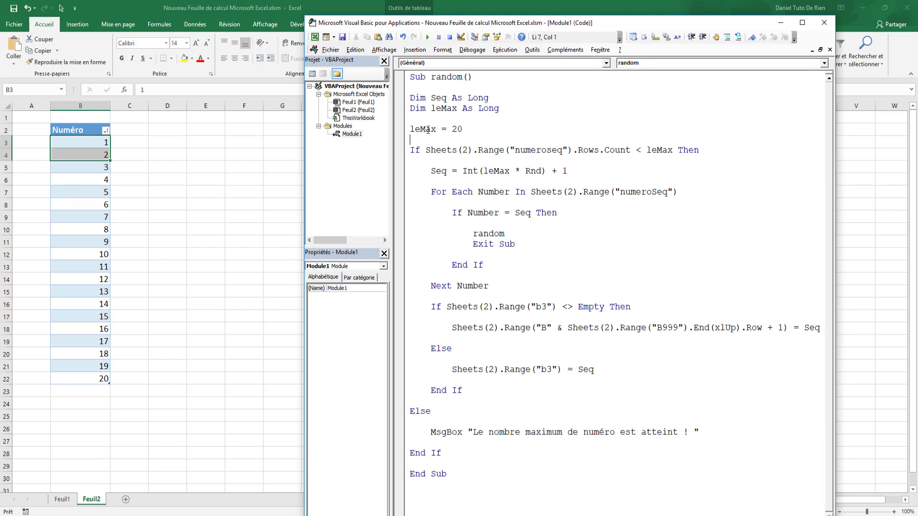
Set leMax to 30 and rerun the macro until the maximum-reached message appears.
{"action": "left_click", "coordinate": [452, 119]}
{"action": "key", "text": "BackSpace"}
{"action": "key", "text": "BackSpace"}
{"action": "type", "text": "30"}
{"action": "left_click", "coordinate": [427, 37]}
{"action": "left_click", "coordinate": [427, 37]}
{"action": "left_click", "coordinate": [427, 37]}
{"action": "left_click", "coordinate": [428, 37]}
{"action": "left_click", "coordinate": [428, 37]}
{"action": "left_click", "coordinate": [427, 38]}
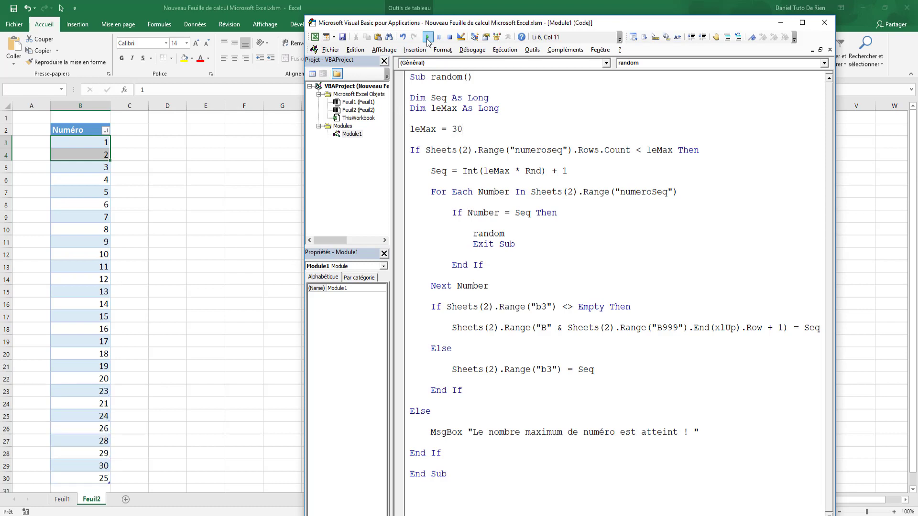
{"action": "left_click", "coordinate": [428, 37]}
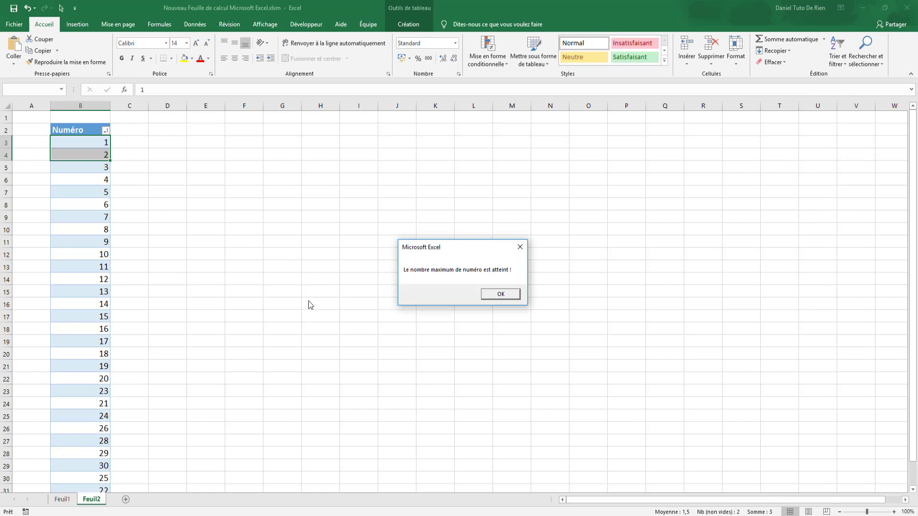
{"action": "left_click", "coordinate": [497, 296]}
Set leMax back to 9999 and run the macro four times to add four-digit numbers.
{"action": "scroll", "coordinate": [144, 382], "scroll_direction": "down", "scroll_amount": 3}
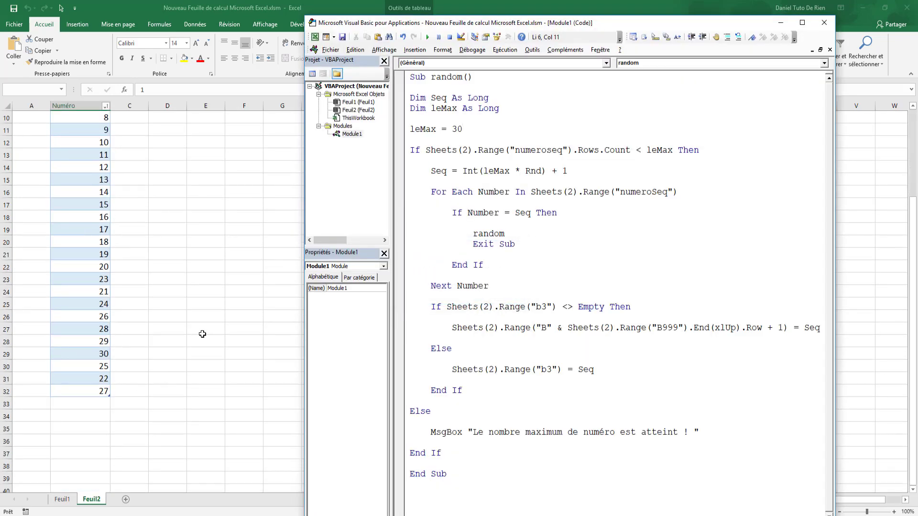
{"action": "key", "text": "BackSpace"}
{"action": "key", "text": "BackSpace"}
{"action": "type", "text": "*999"}
{"action": "key", "text": "BackSpace"}
{"action": "key", "text": "BackSpace"}
{"action": "key", "text": "BackSpace"}
{"action": "type", "text": "9999"}
{"action": "left_click", "coordinate": [428, 37]}
{"action": "left_click", "coordinate": [428, 37]}
{"action": "left_click", "coordinate": [428, 37]}
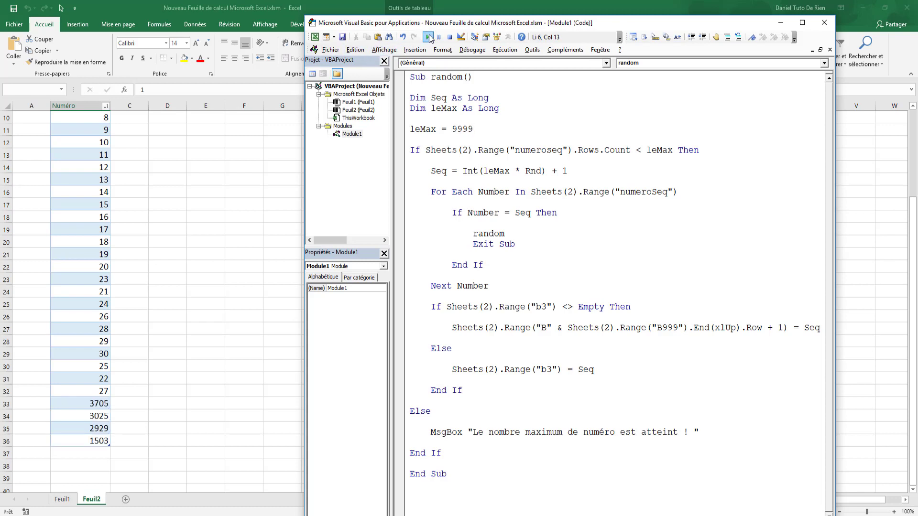
{"action": "left_click", "coordinate": [428, 37]}
{"action": "left_click", "coordinate": [428, 38]}
{"action": "left_click", "coordinate": [428, 37]}
{"action": "left_click", "coordinate": [428, 37]}
{"action": "scroll", "coordinate": [62, 318], "scroll_direction": "down", "scroll_amount": 4}
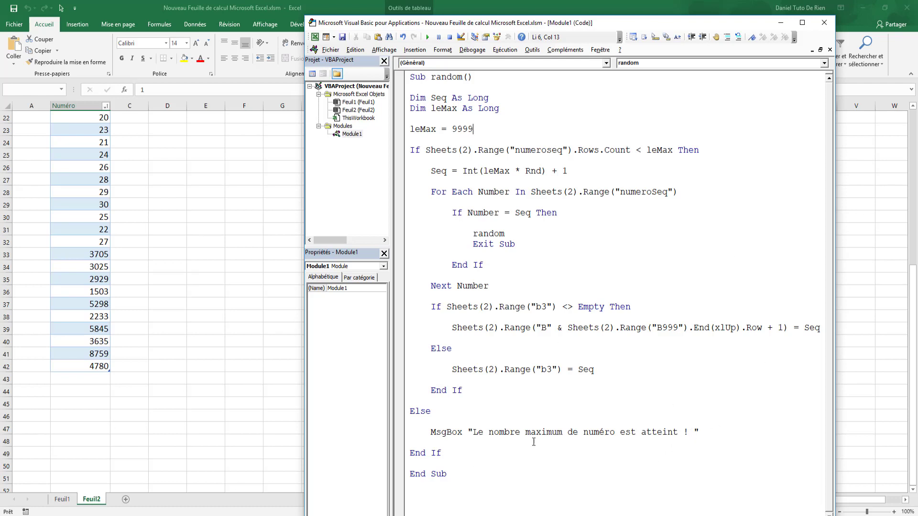
{"action": "left_click", "coordinate": [489, 453]}
Add the line Sheets(1).Range("a1") = Seq below the inner End If.
{"action": "left_click", "coordinate": [480, 393]}
{"action": "key", "text": "Down"}
{"action": "key", "text": "Return"}
{"action": "type", "text": "s"}
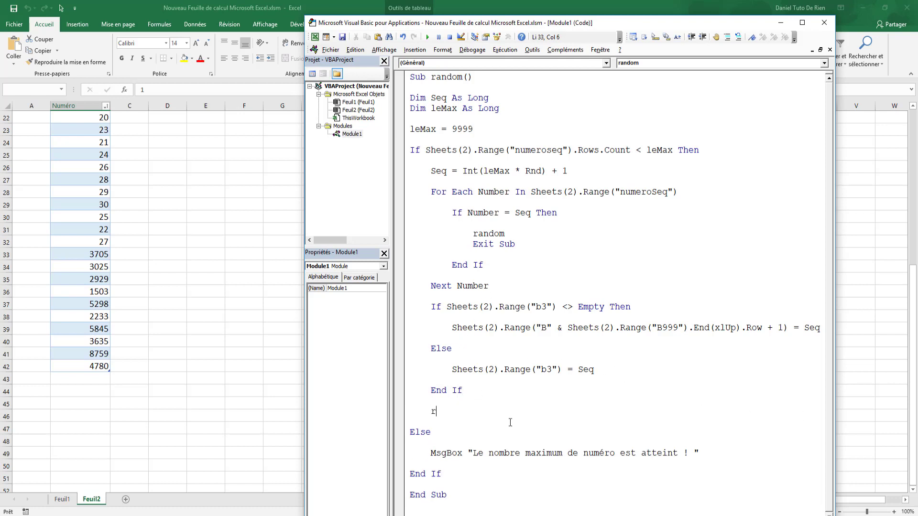
{"action": "type", "text": "heet"}
{"action": "key", "text": "BackSpace"}
{"action": "type", "text": "s("}
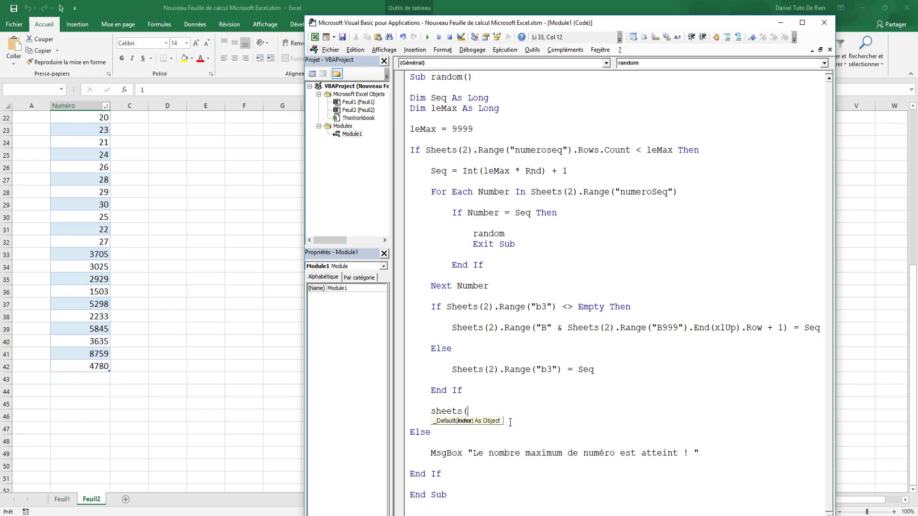
{"action": "type", "text": "1)-"}
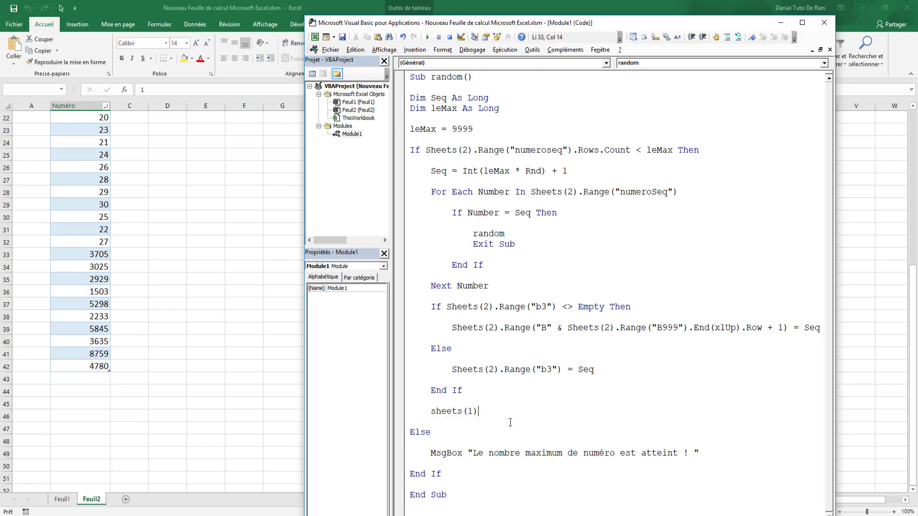
{"action": "type", "text": ".range(\"a1"}
{"action": "type", "text": "=s"}
{"action": "type", "text": "eq"}
Run the updated macro and confirm Feuil1's sequence table shows 1907 in every format.
{"action": "left_click", "coordinate": [207, 390]}
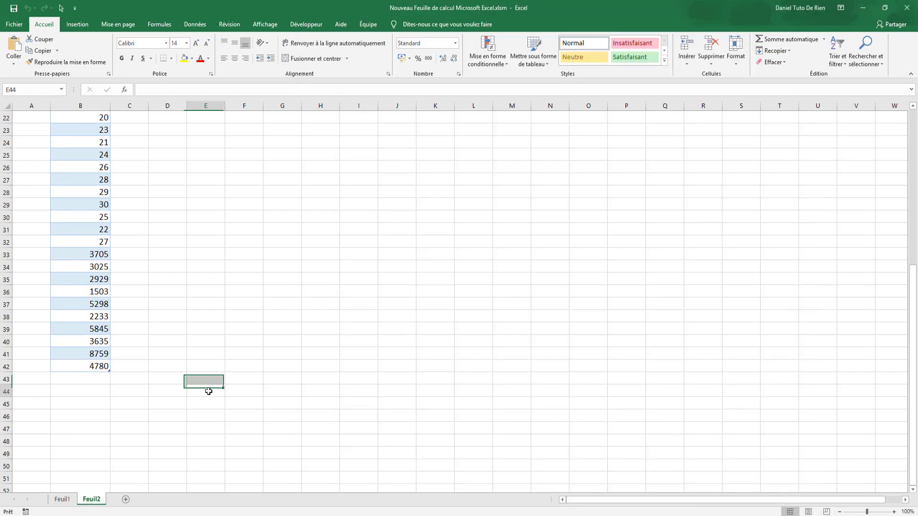
{"action": "left_click", "coordinate": [71, 500]}
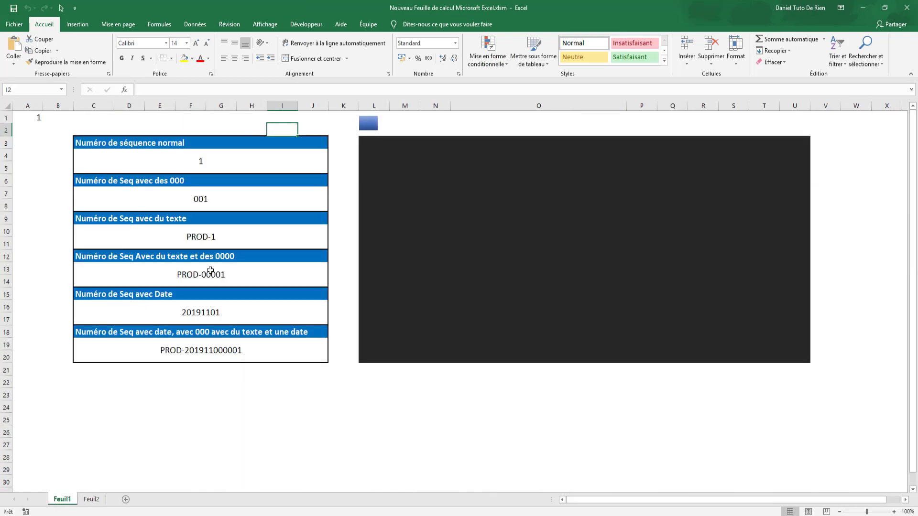
{"action": "left_click", "coordinate": [91, 499]}
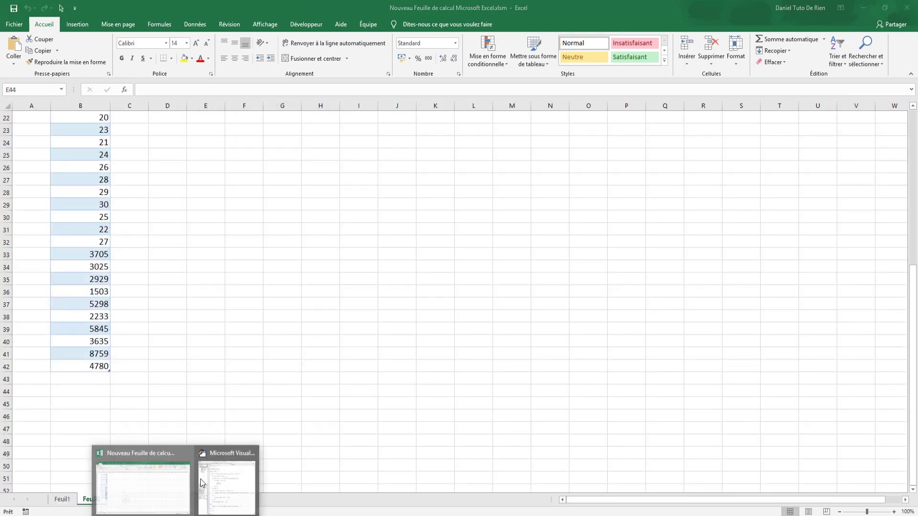
{"action": "left_click", "coordinate": [201, 483]}
{"action": "left_click", "coordinate": [427, 37]}
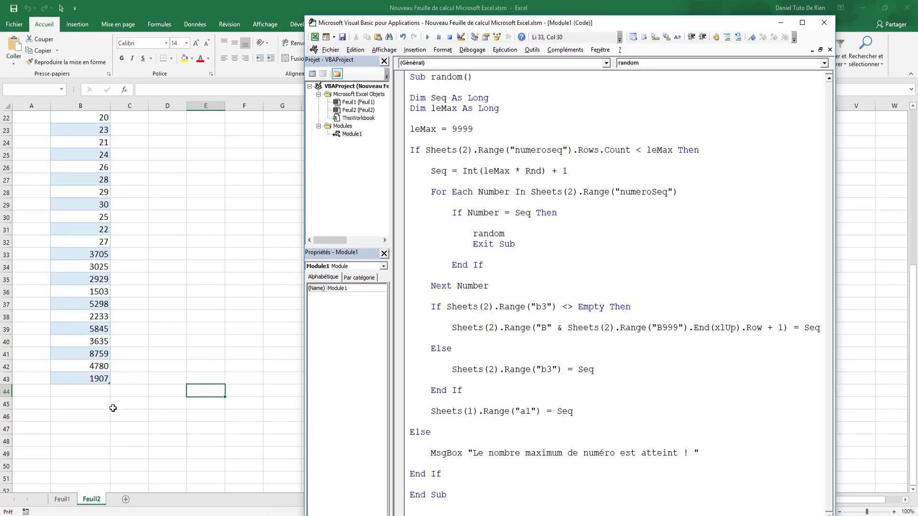
{"action": "left_click", "coordinate": [62, 499]}
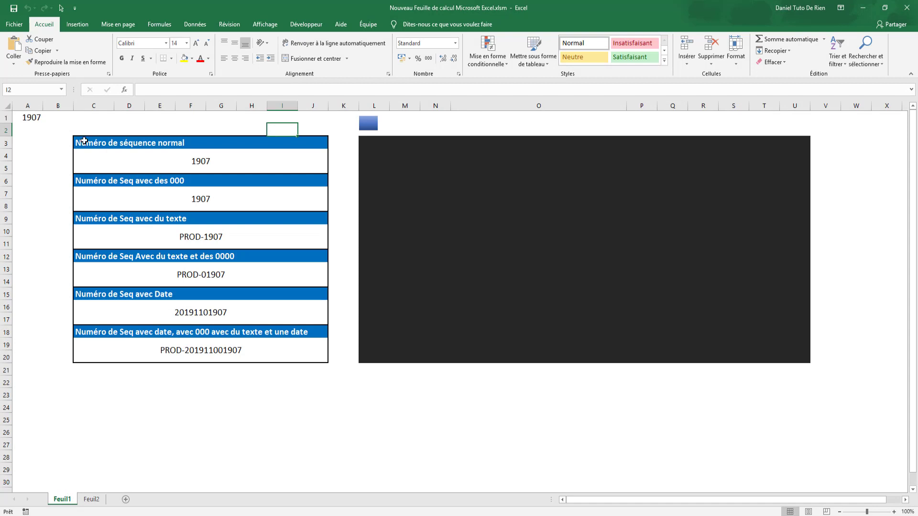
{"action": "mouse_move", "coordinate": [172, 154]}
{"action": "left_mouse_down"}
{"action": "mouse_move", "coordinate": [166, 234]}
{"action": "mouse_move", "coordinate": [225, 361]}
{"action": "left_mouse_up"}
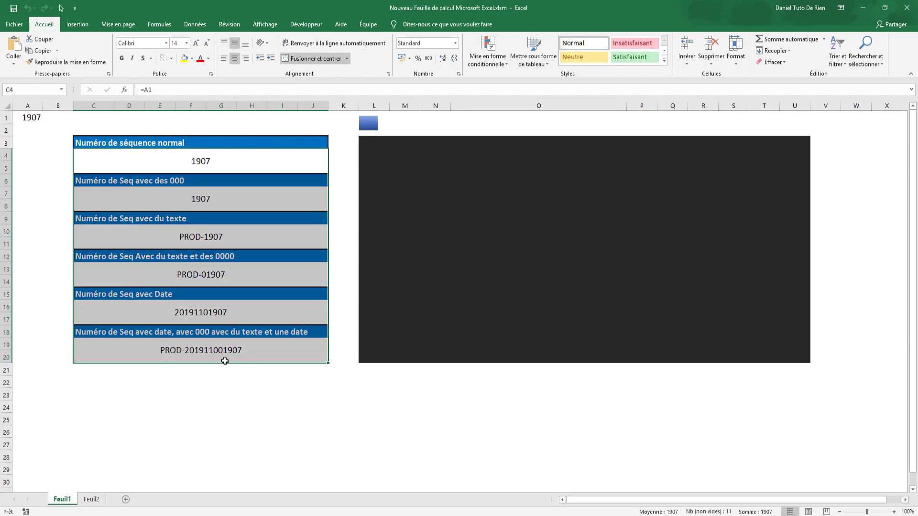
{"action": "left_click", "coordinate": [246, 372]}
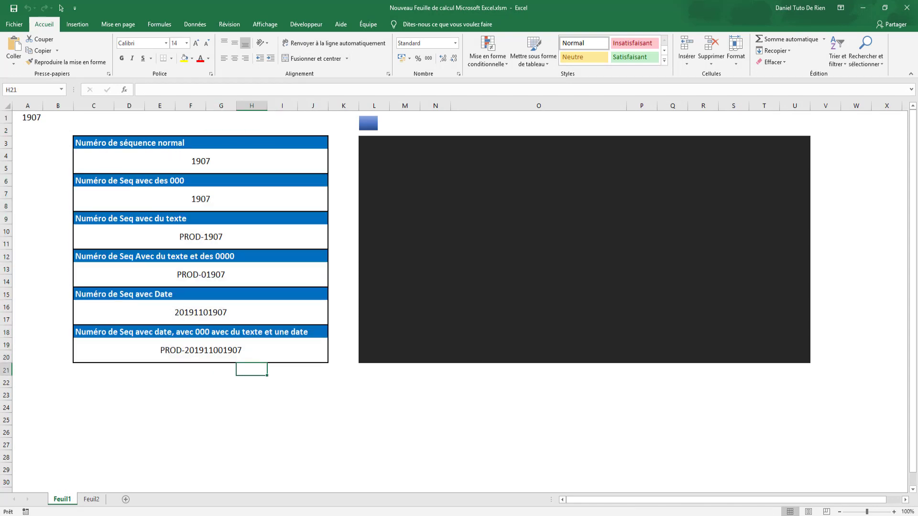